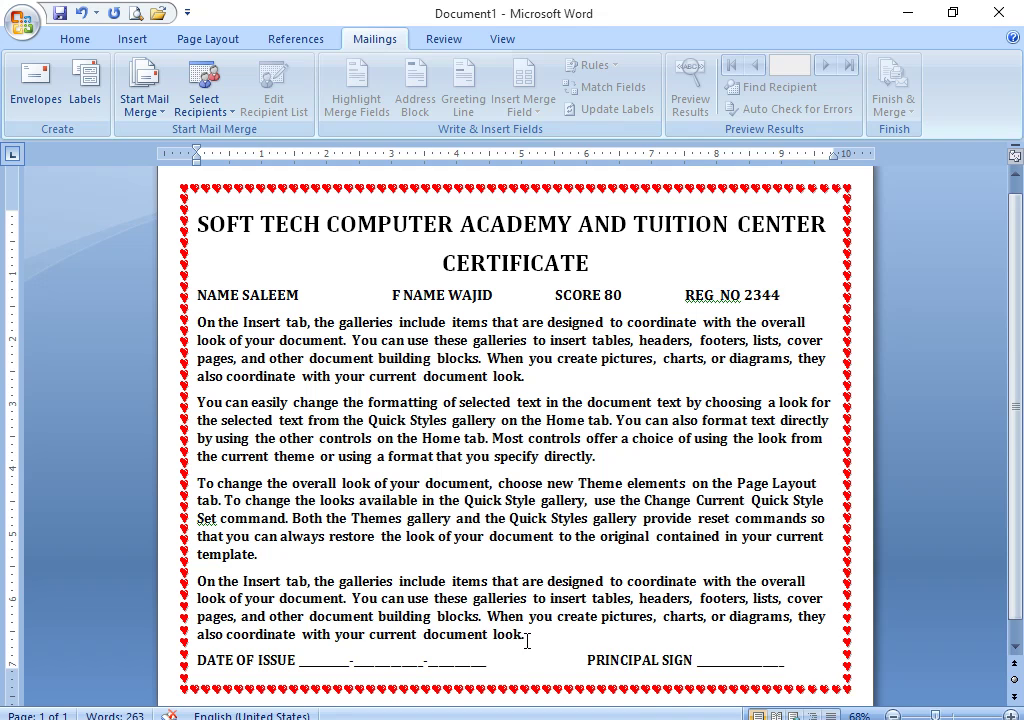
Switch to the blank Document3 window and close its Mail Merge pane.
{"action": "mouse_move", "coordinate": [637, 719]}
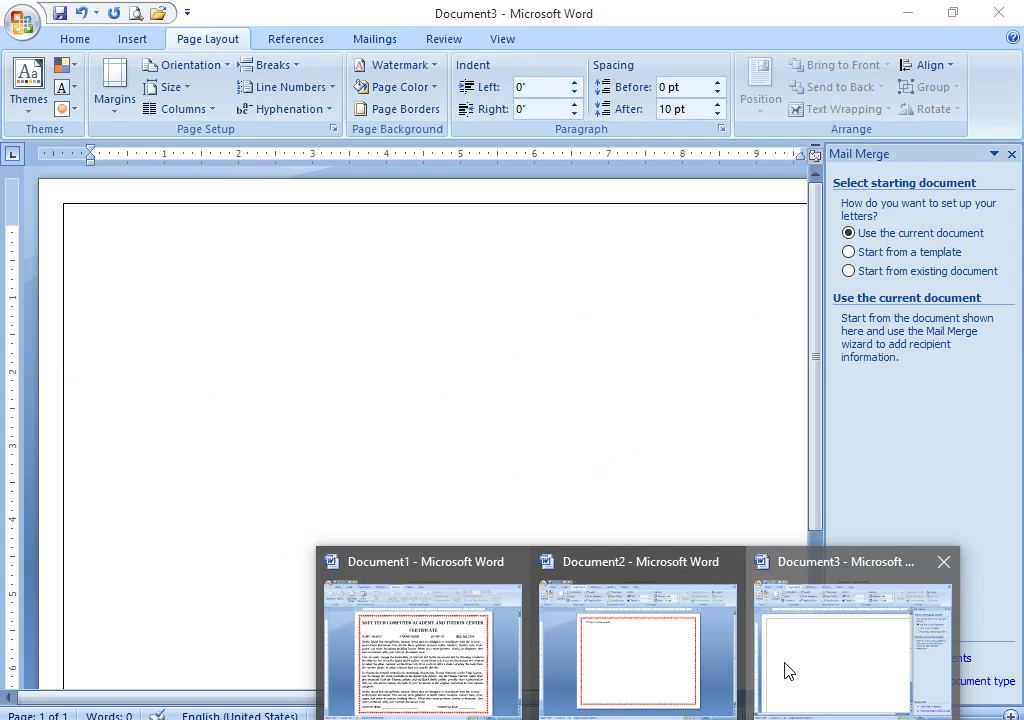
{"action": "left_click", "coordinate": [789, 668]}
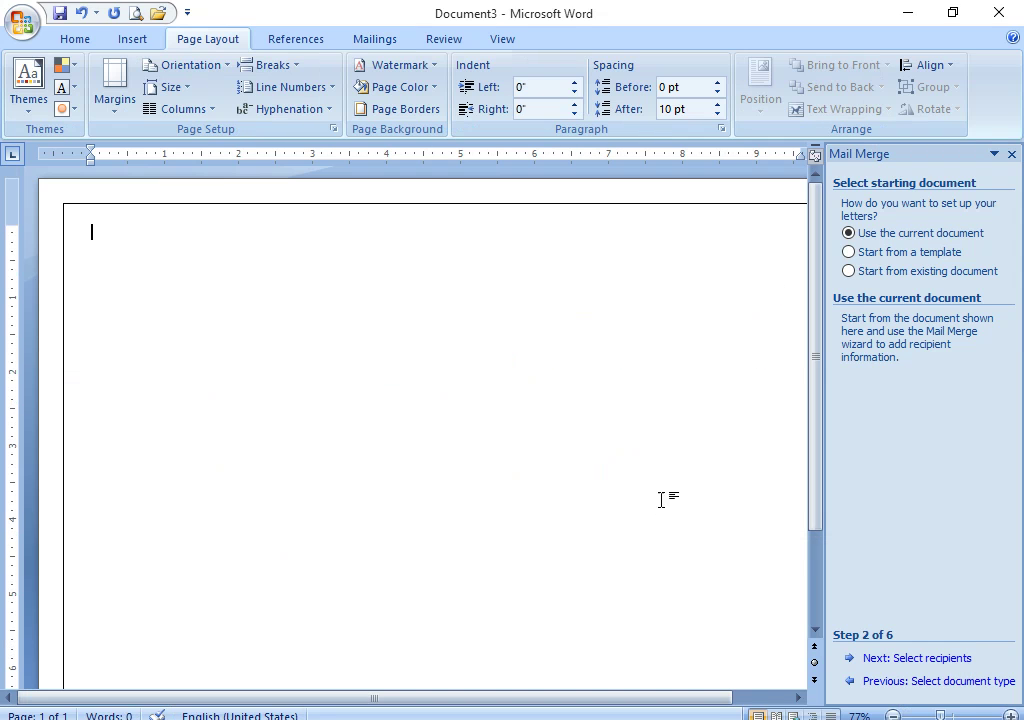
{"action": "left_click", "coordinate": [1013, 155]}
{"action": "left_click_drag", "start_coordinate": [1012, 430], "coordinate": [1021, 500]}
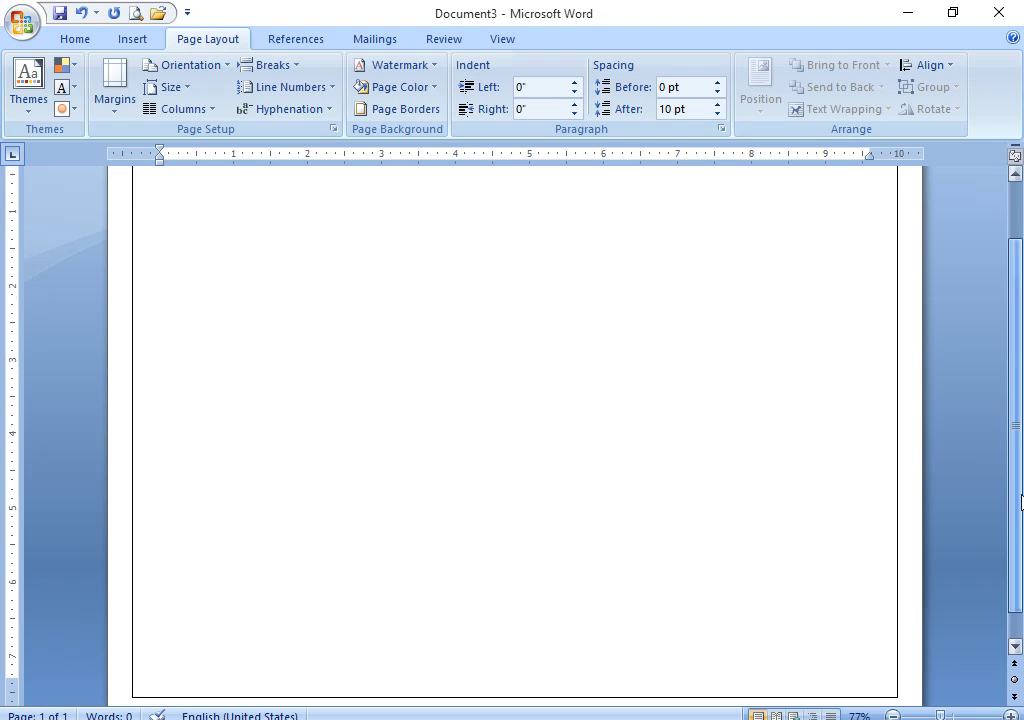
{"action": "scroll", "coordinate": [1015, 480], "scroll_direction": "up", "scroll_amount": 2}
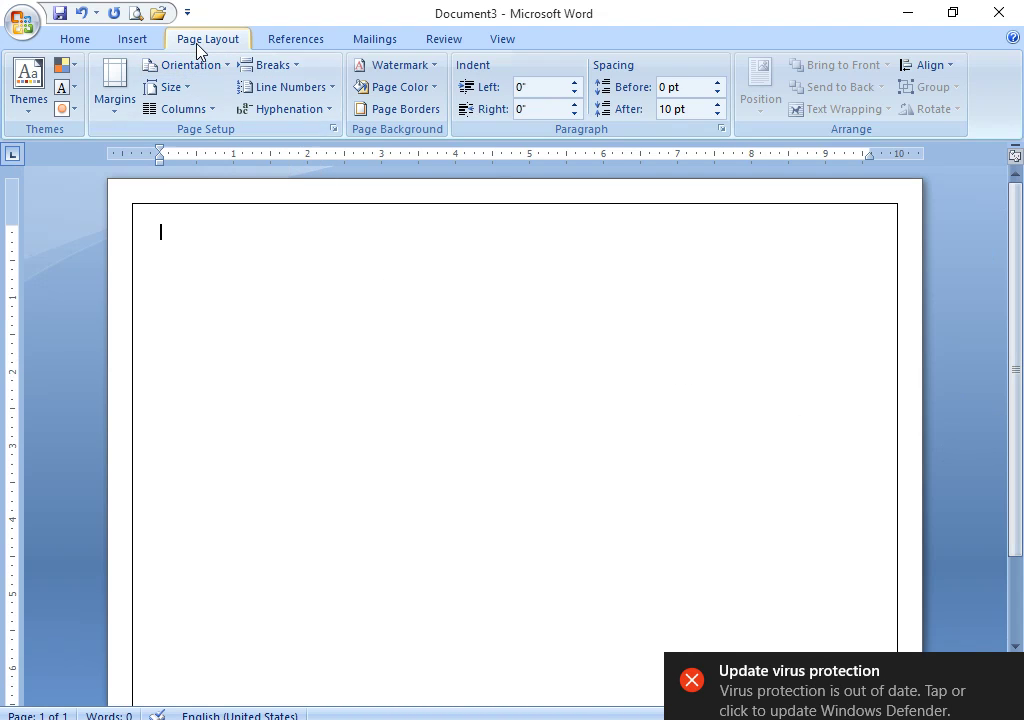
Open Page Setup and review the Margins and Layout settings.
{"action": "left_click", "coordinate": [333, 131]}
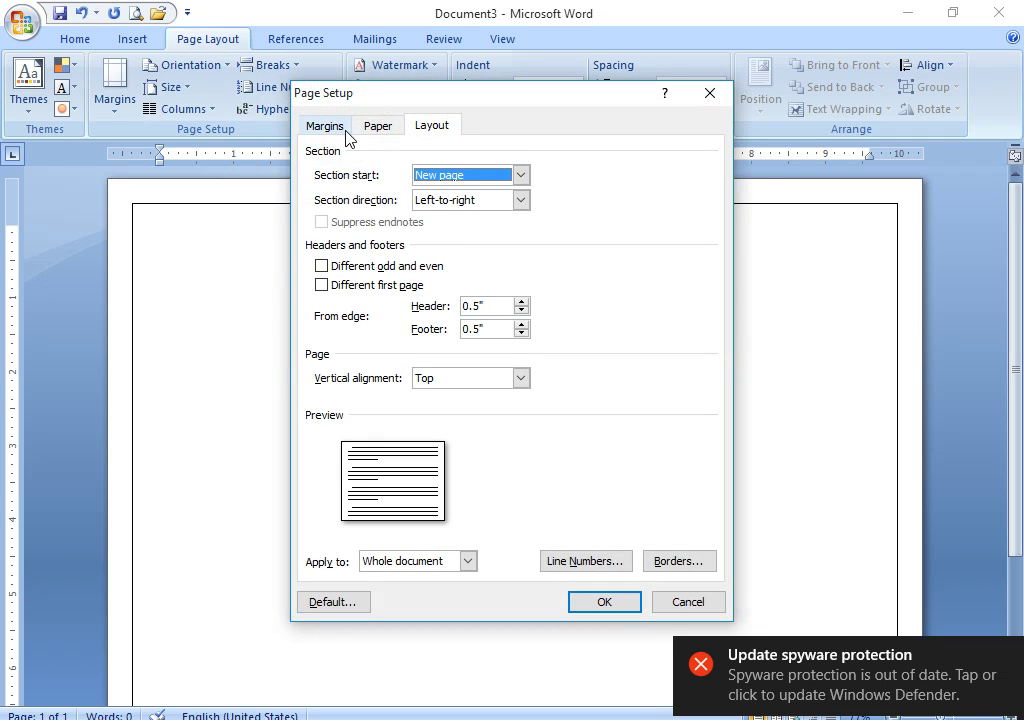
{"action": "left_click", "coordinate": [347, 135]}
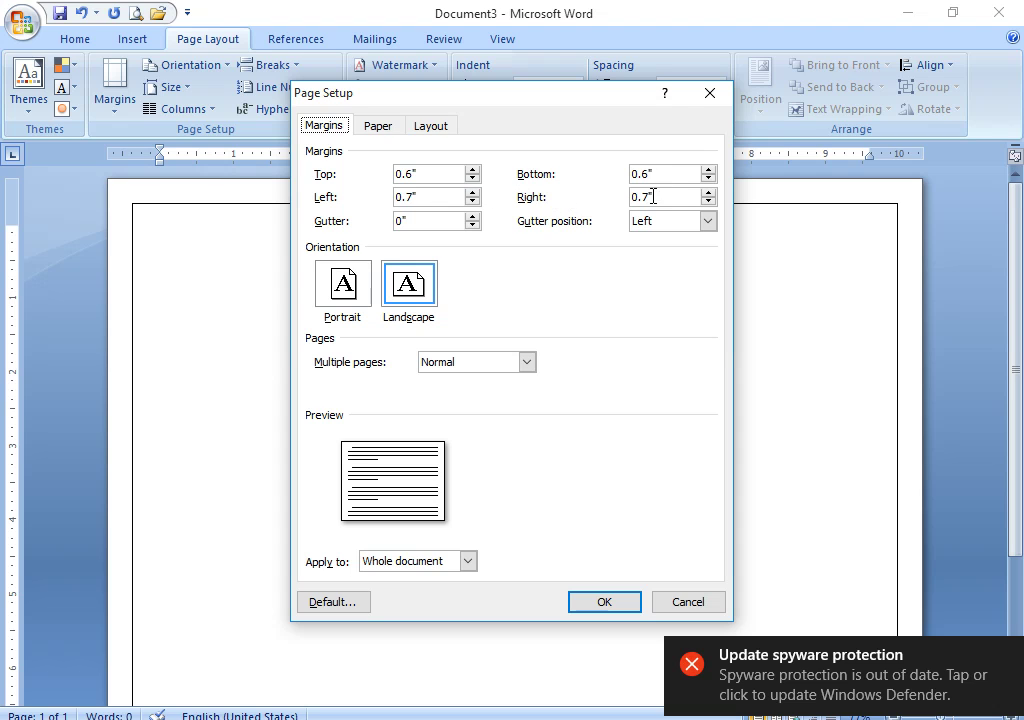
{"action": "left_click", "coordinate": [428, 126]}
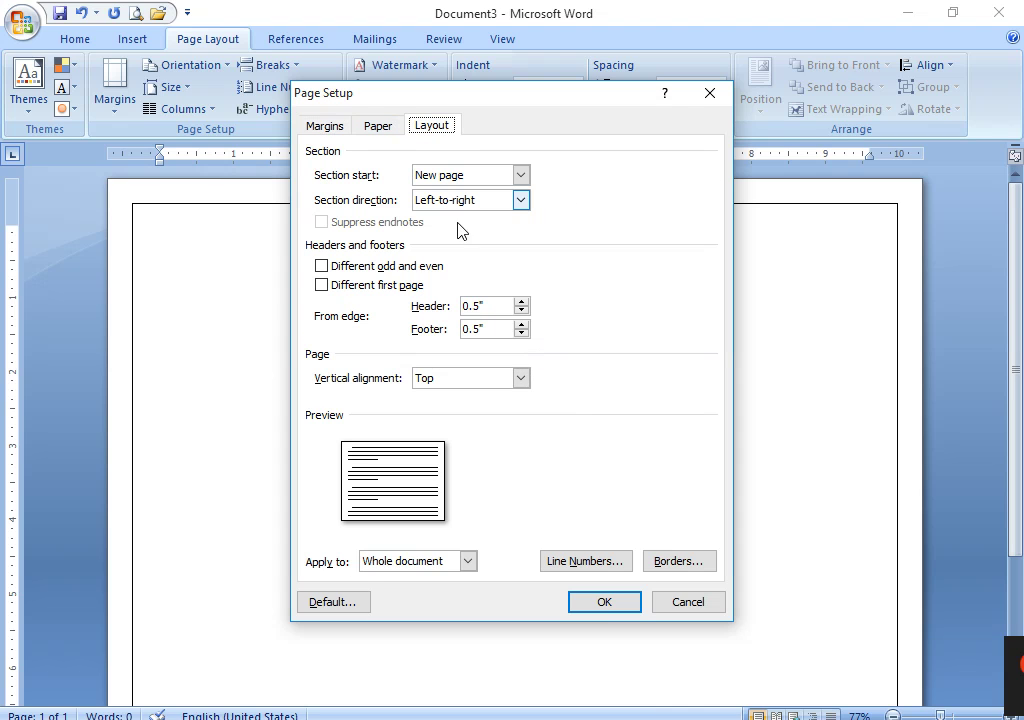
Replace the plain line page border with the yellow star art border.
{"action": "left_click", "coordinate": [673, 562]}
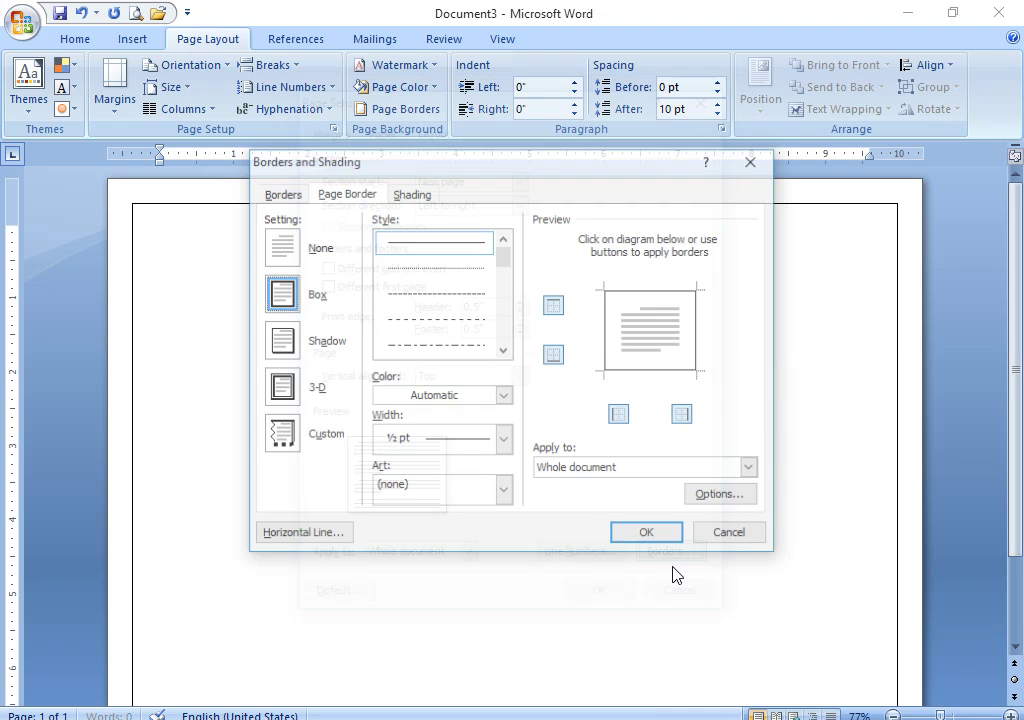
{"action": "left_click", "coordinate": [502, 490]}
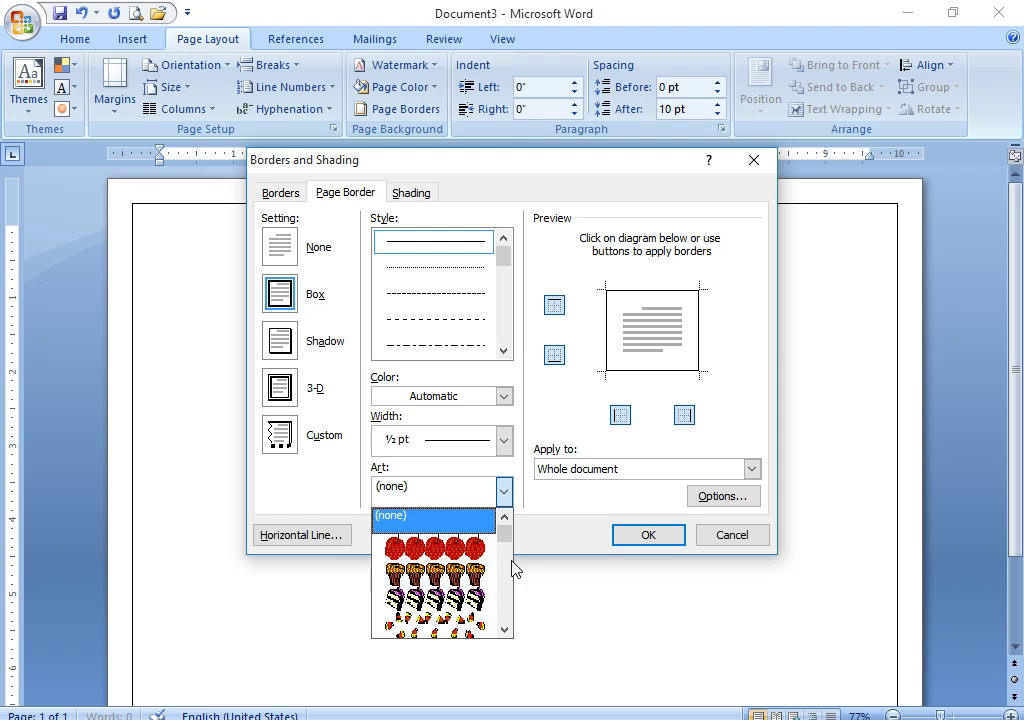
{"action": "scroll", "coordinate": [507, 587], "scroll_direction": "down", "scroll_amount": 5}
{"action": "scroll", "coordinate": [507, 587], "scroll_direction": "down", "scroll_amount": 5}
{"action": "scroll", "coordinate": [507, 587], "scroll_direction": "down", "scroll_amount": 5}
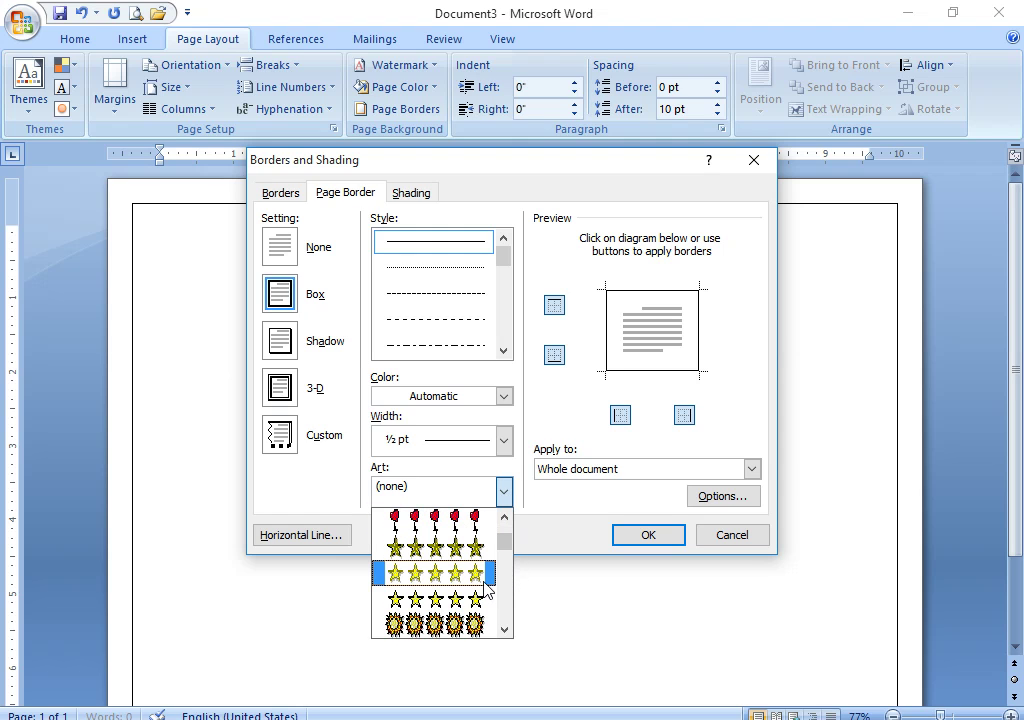
{"action": "left_click", "coordinate": [485, 580]}
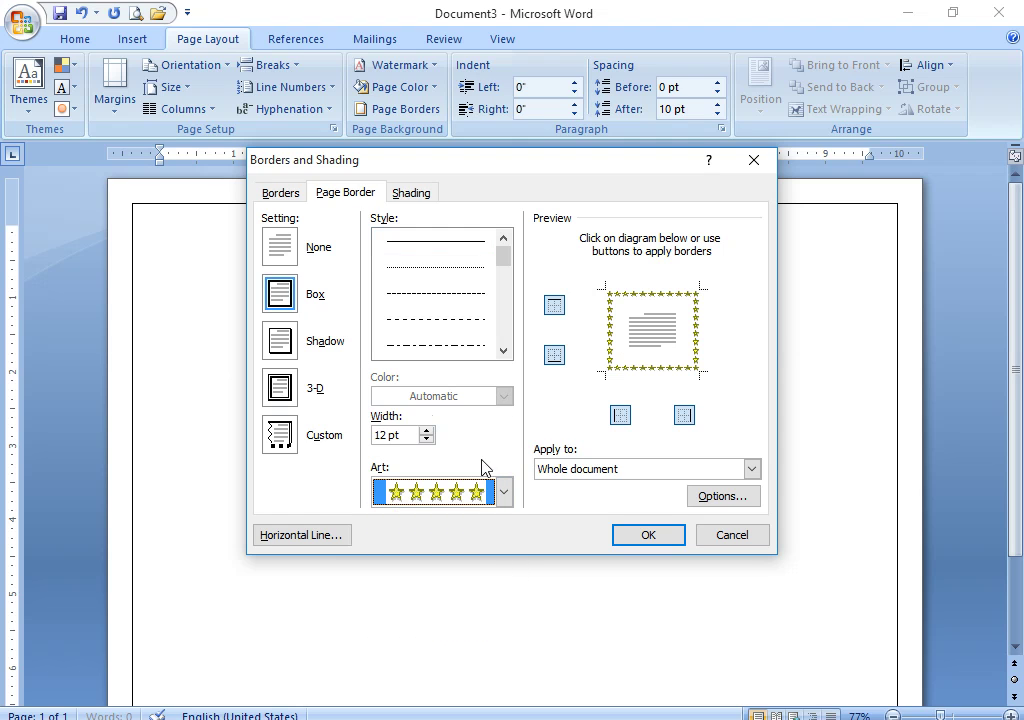
{"action": "left_click", "coordinate": [629, 538]}
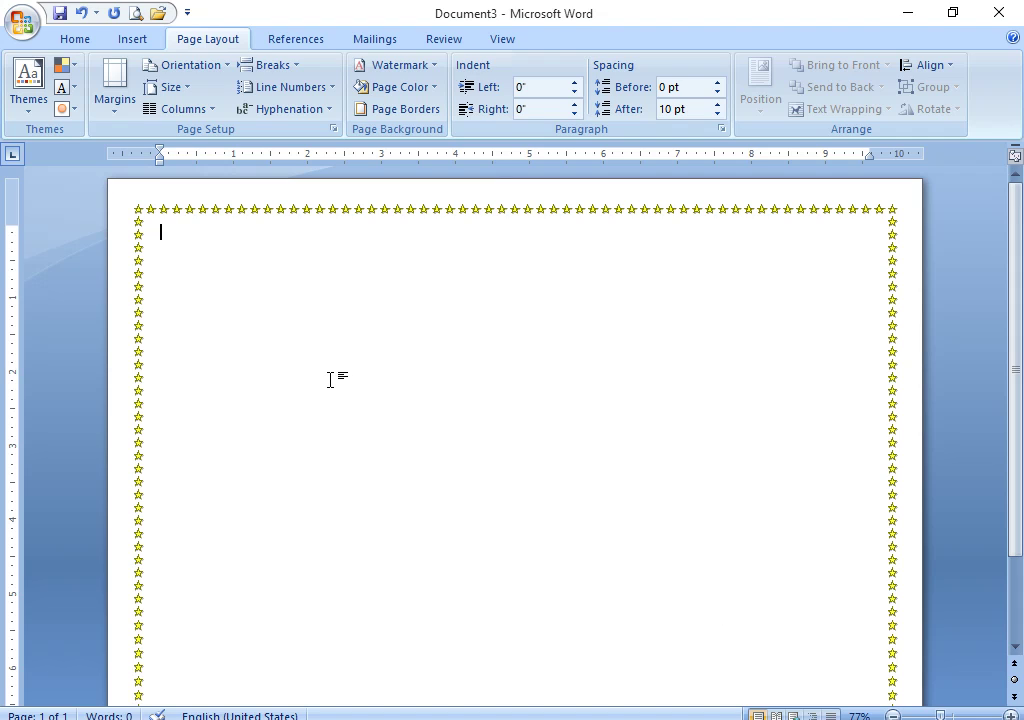
Type the heading 'SOFT TECH COMPUTER ACADEMY AND TUITION CENTER'.
{"action": "type", "text": "sofh"}
{"action": "key", "text": "BackSpace"}
{"action": "key", "text": "BackSpace"}
{"action": "key", "text": "BackSpace"}
{"action": "type", "text": "SF"}
{"action": "key", "text": "BackSpace"}
{"action": "type", "text": "OFT TECH COM"}
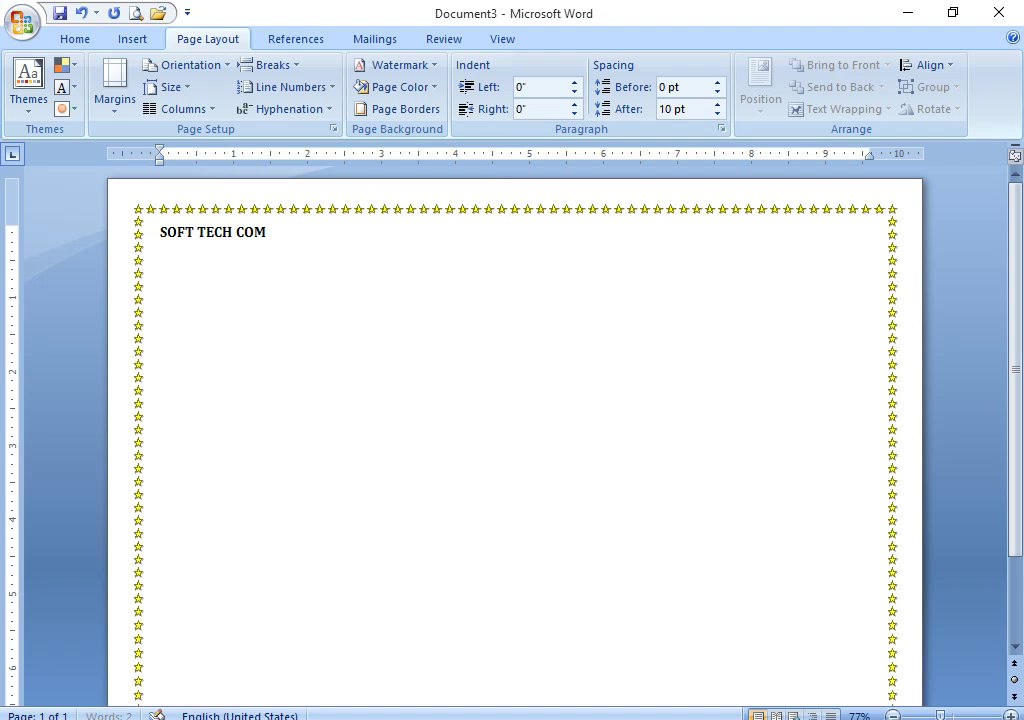
{"action": "type", "text": "PUTER ACAD;EMY"}
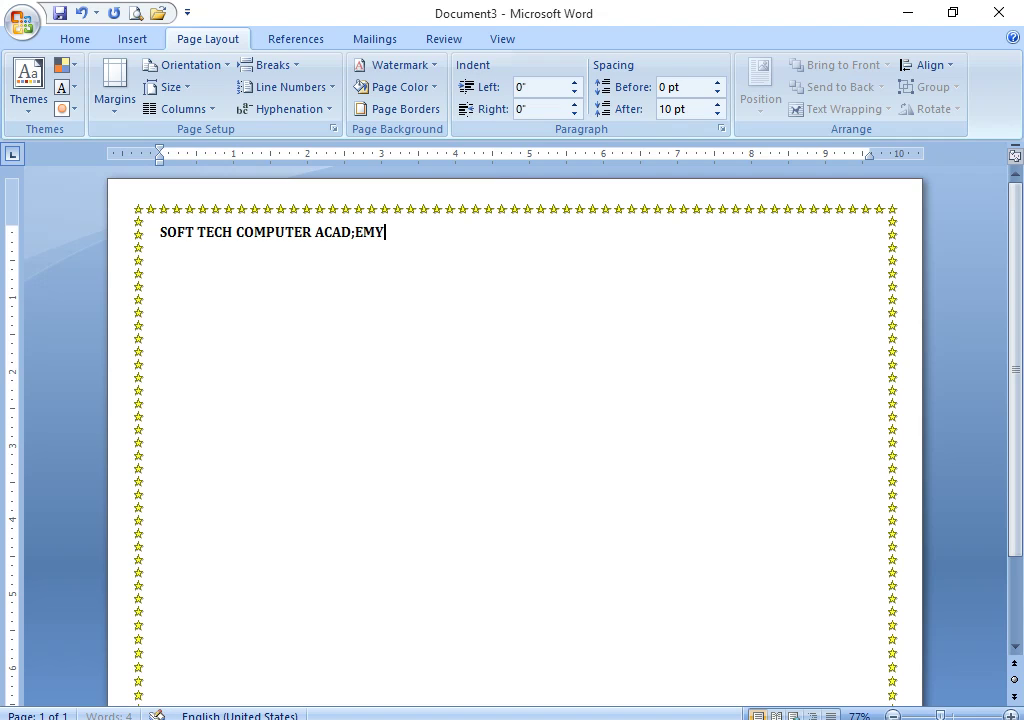
{"action": "key", "text": "BackSpace"}
{"action": "key", "text": "BackSpace"}
{"action": "key", "text": "BackSpace"}
{"action": "key", "text": "BackSpace"}
{"action": "type", "text": "EMY AND"}
{"action": "type", "text": " TI"}
{"action": "key", "text": "BackSpace"}
{"action": "type", "text": "UTI"}
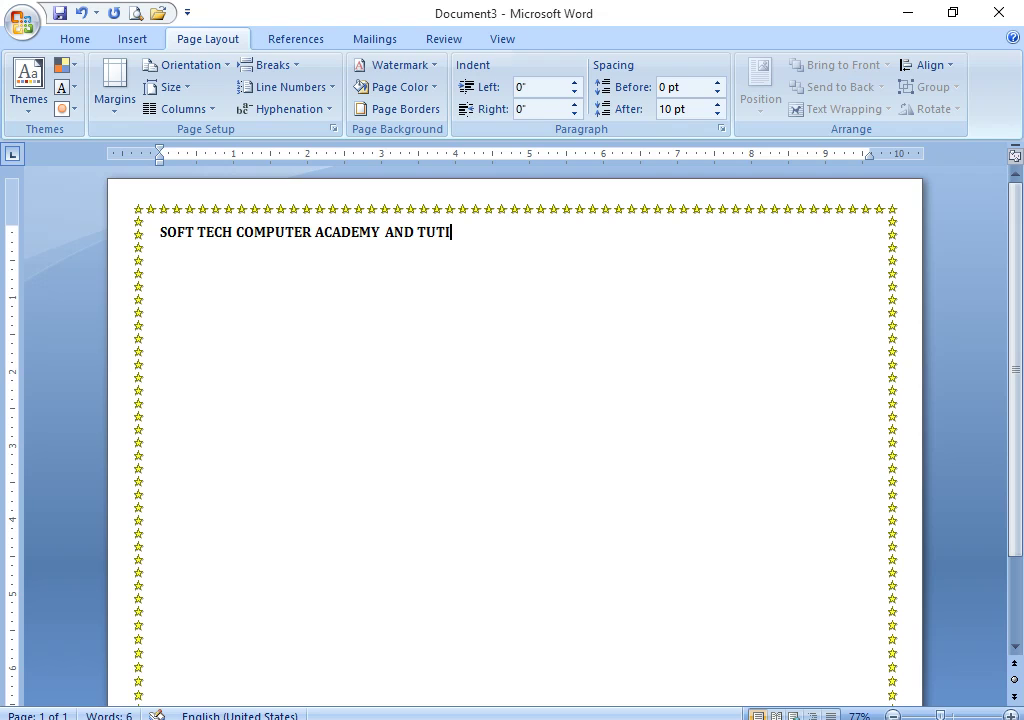
{"action": "key", "text": "BackSpace"}
{"action": "key", "text": "BackSpace"}
{"action": "type", "text": "ITION C"}
{"action": "type", "text": "ENTER"}
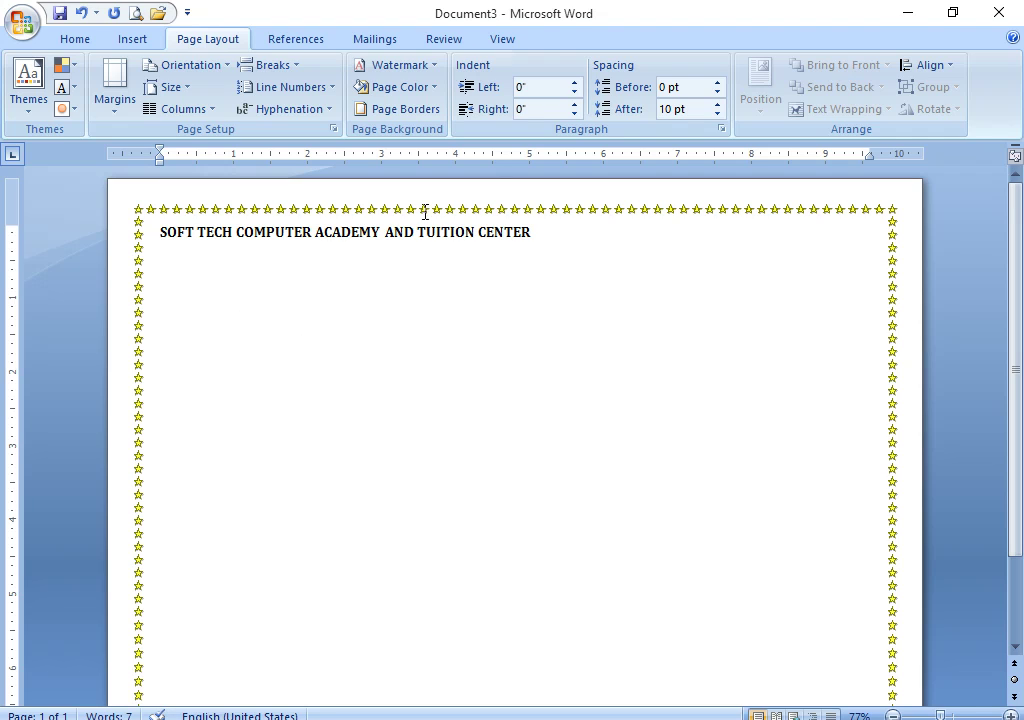
Enlarge the heading font so it fits on one line.
{"action": "left_click_drag", "start_coordinate": [532, 232], "coordinate": [137, 228]}
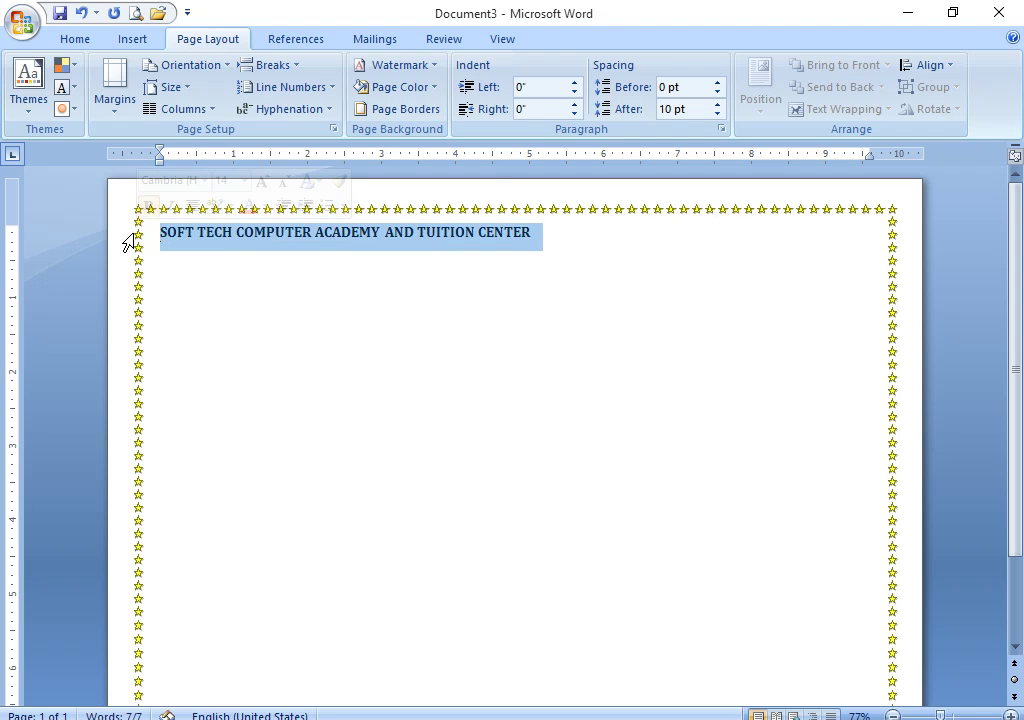
{"action": "key", "text": "ctrl+bracketright"}
{"action": "key", "text": "ctrl+bracketright"}
{"action": "key", "text": "ctrl+bracketright"}
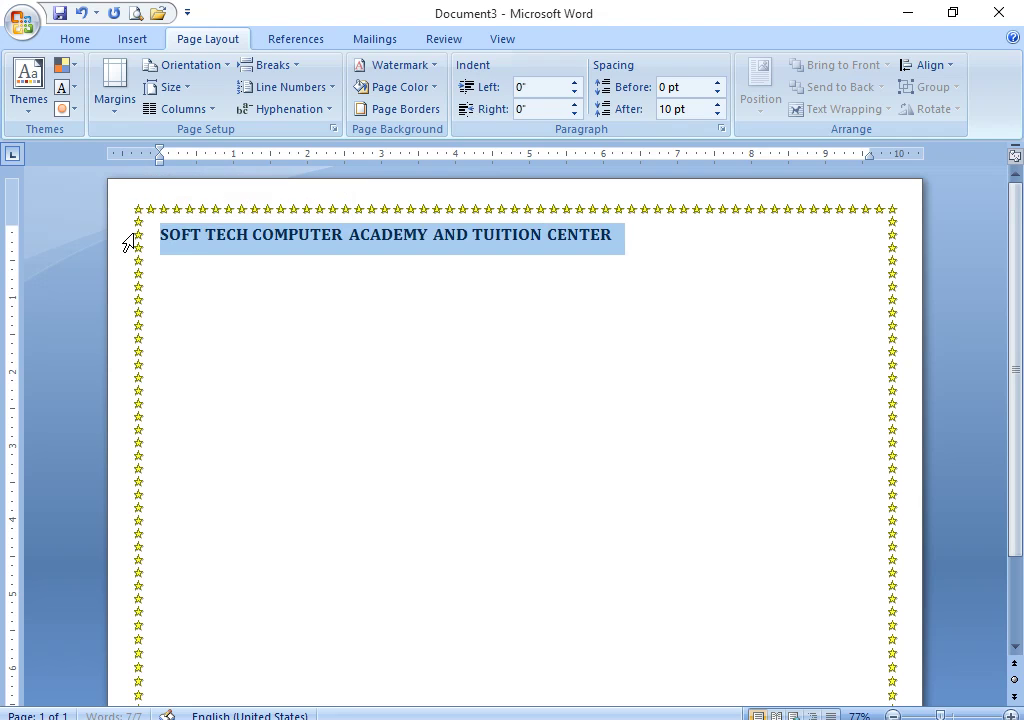
{"action": "key", "text": "ctrl+bracketright"}
{"action": "key", "text": "ctrl+bracketright"}
{"action": "key", "text": "ctrl+bracketright"}
{"action": "key", "text": "ctrl+bracketright"}
{"action": "key", "text": "ctrl+bracketleft"}
{"action": "key", "text": "ctrl+bracketleft"}
{"action": "key", "text": "ctrl+bracketleft"}
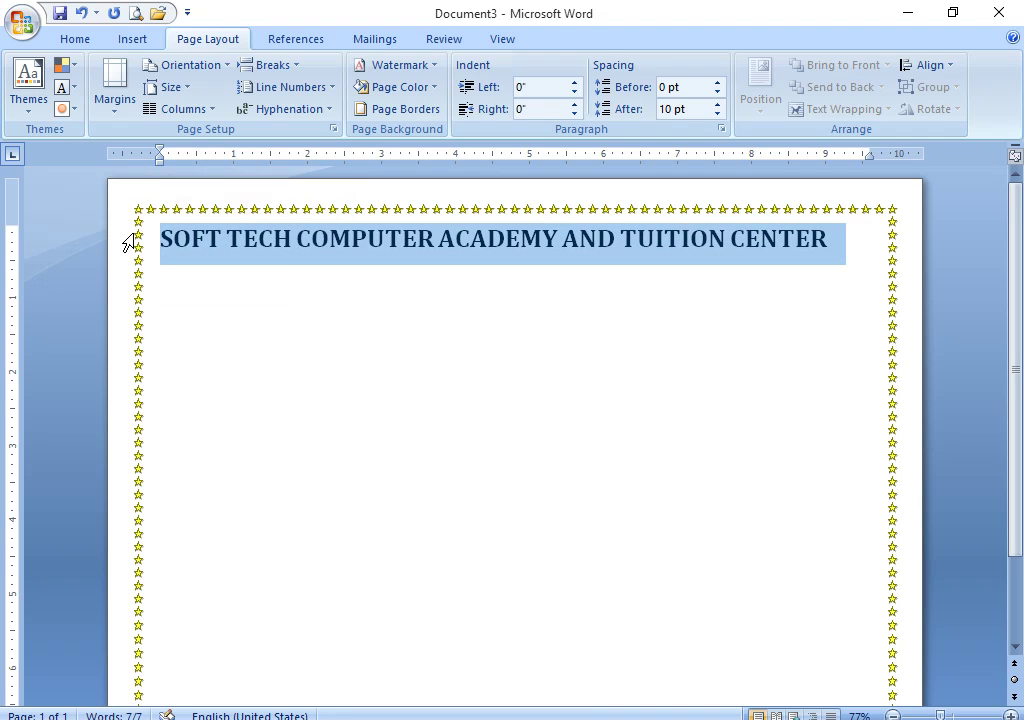
{"action": "key", "text": "ctrl+bracketright"}
Add a 'CERTTIFICATE' line beneath the heading.
{"action": "key", "text": "End"}
{"action": "key", "text": "Return"}
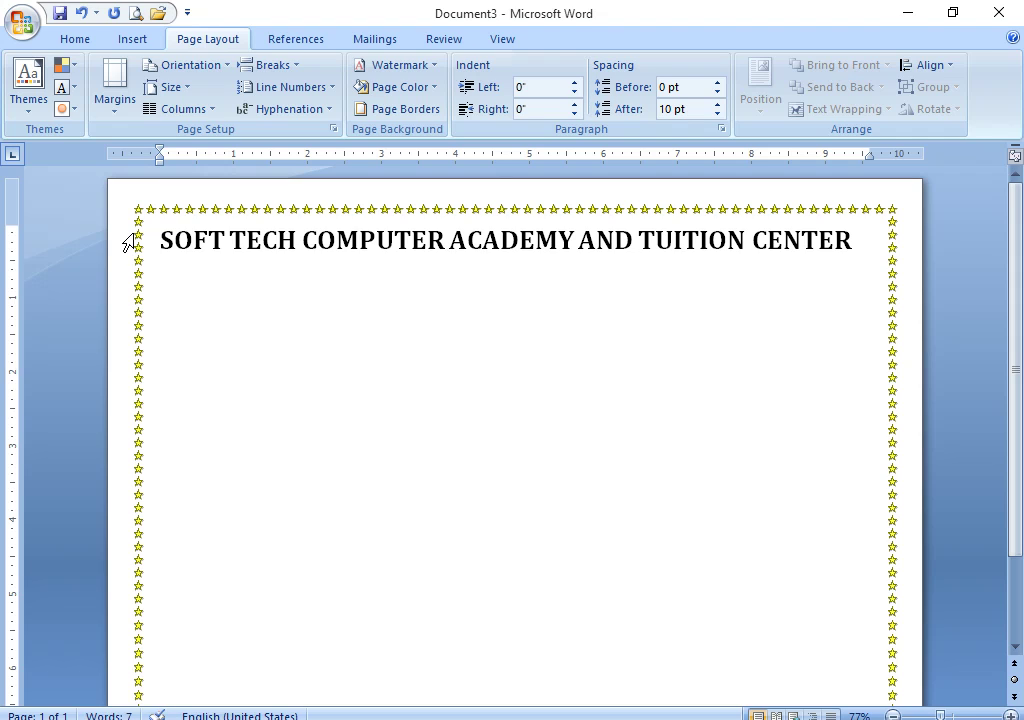
{"action": "type", "text": "CERTRI"}
{"action": "key", "text": "BackSpace"}
{"action": "key", "text": "BackSpace"}
{"action": "type", "text": "TI"}
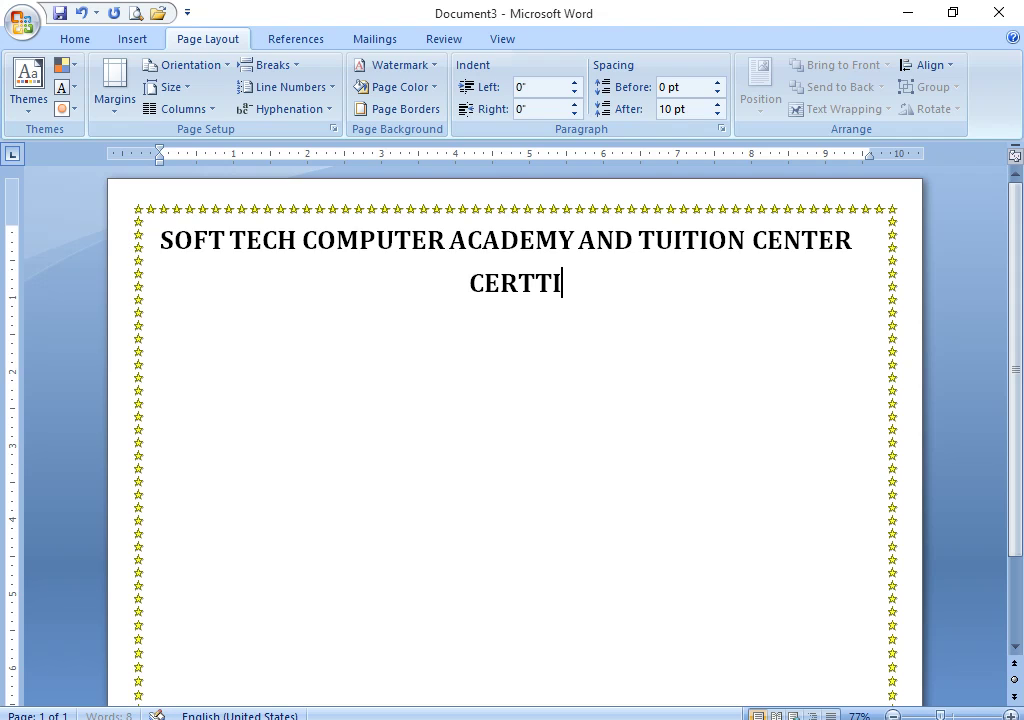
{"action": "type", "text": "FICATE"}
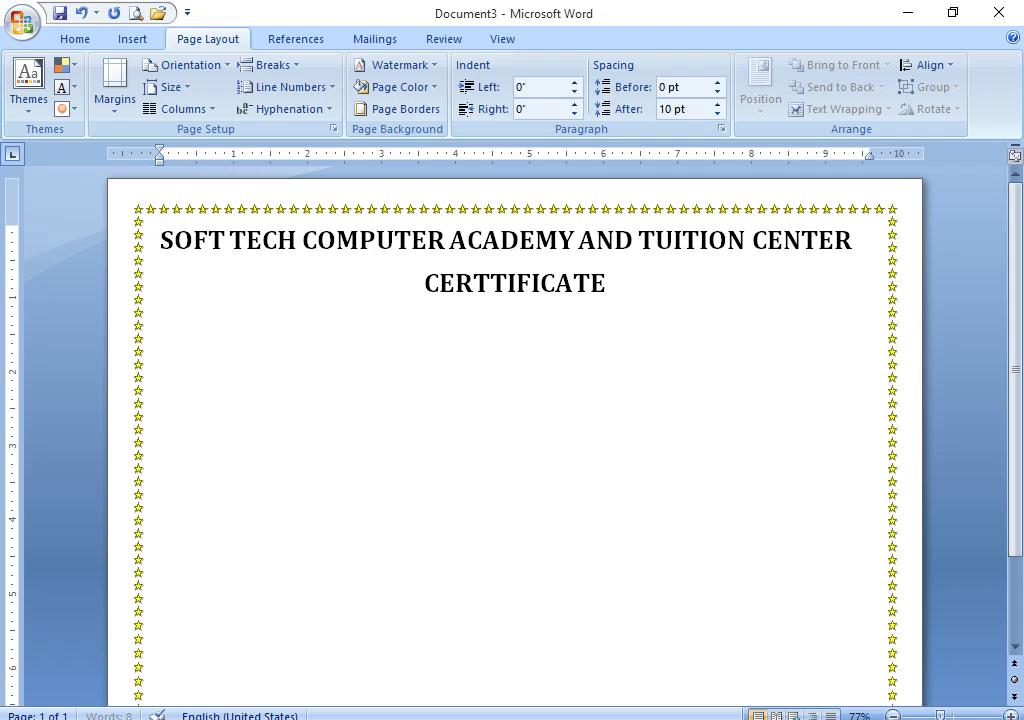
{"action": "key", "text": "ctrl+l"}
Start a 14 pt non-bold labels line with 'NAME:' and 'F NAME:' separated by tabs.
{"action": "left_click", "coordinate": [80, 39]}
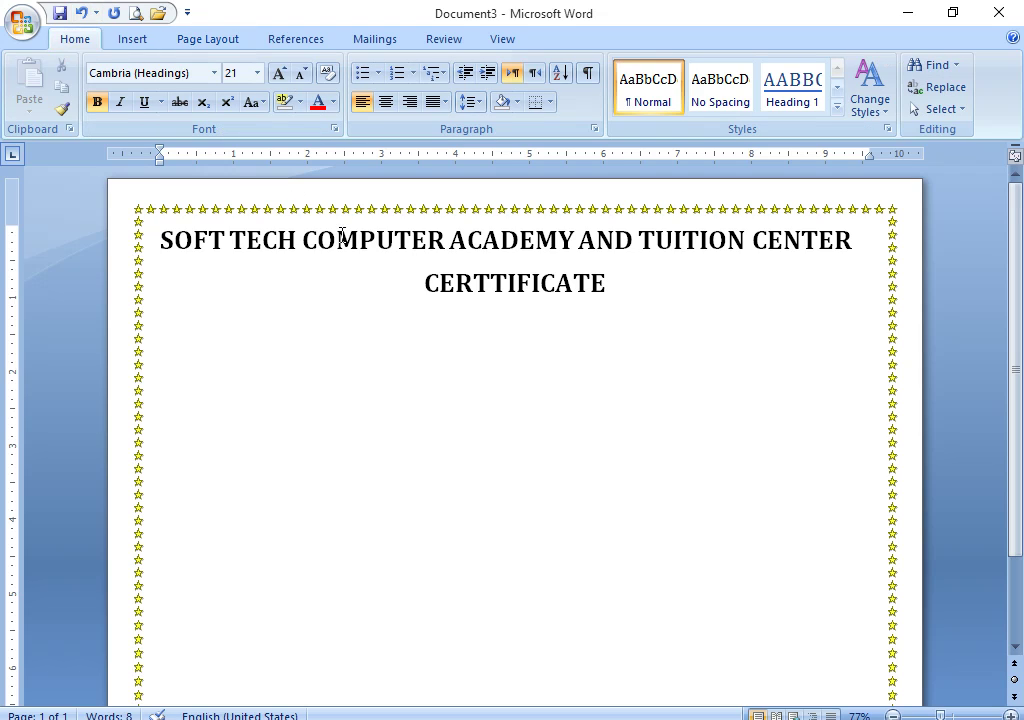
{"action": "key", "text": "ctrl+bracketleft"}
{"action": "key", "text": "ctrl+bracketleft"}
{"action": "key", "text": "ctrl+bracketleft"}
{"action": "key", "text": "ctrl+bracketleft"}
{"action": "key", "text": "ctrl+bracketleft"}
{"action": "key", "text": "ctrl+bracketleft"}
{"action": "key", "text": "ctrl+bracketleft"}
{"action": "type", "text": "NAME"}
{"action": "key", "text": "BackSpace"}
{"action": "key", "text": "BackSpace"}
{"action": "key", "text": "BackSpace"}
{"action": "key", "text": "BackSpace"}
{"action": "key", "text": "ctrl+b"}
{"action": "type", "text": "NAME"}
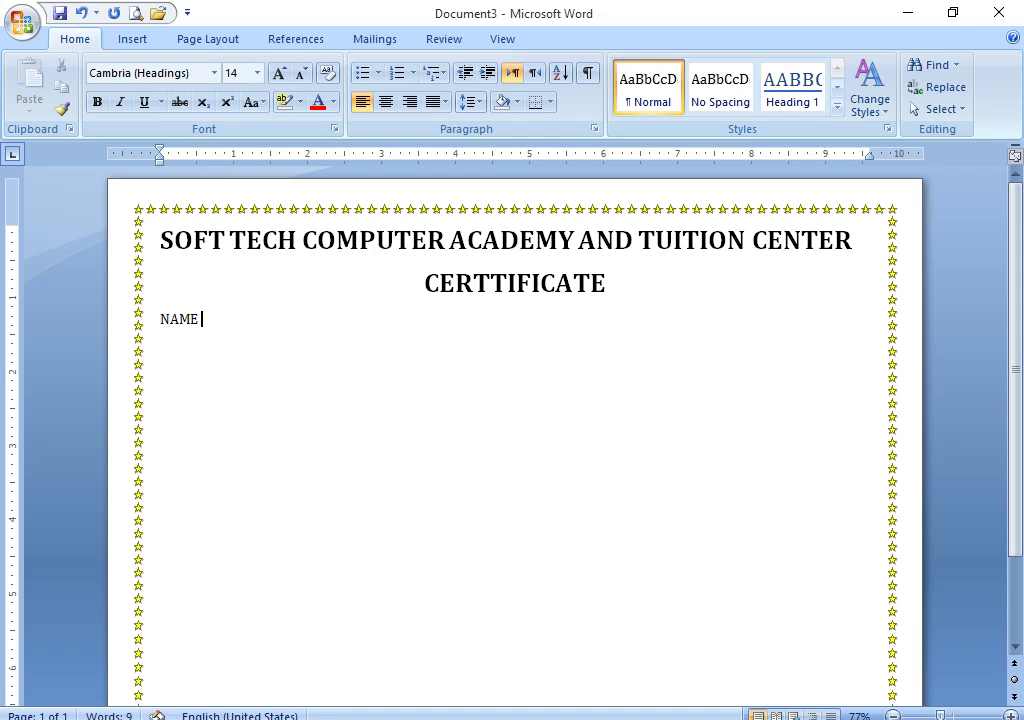
{"action": "type", "text": ":"}
{"action": "key", "text": "Tab"}
{"action": "key", "text": "Tab"}
{"action": "type", "text": "F"}
{"action": "type", "text": " NAE"}
{"action": "key", "text": "BackSpace"}
{"action": "type", "text": "ME"}
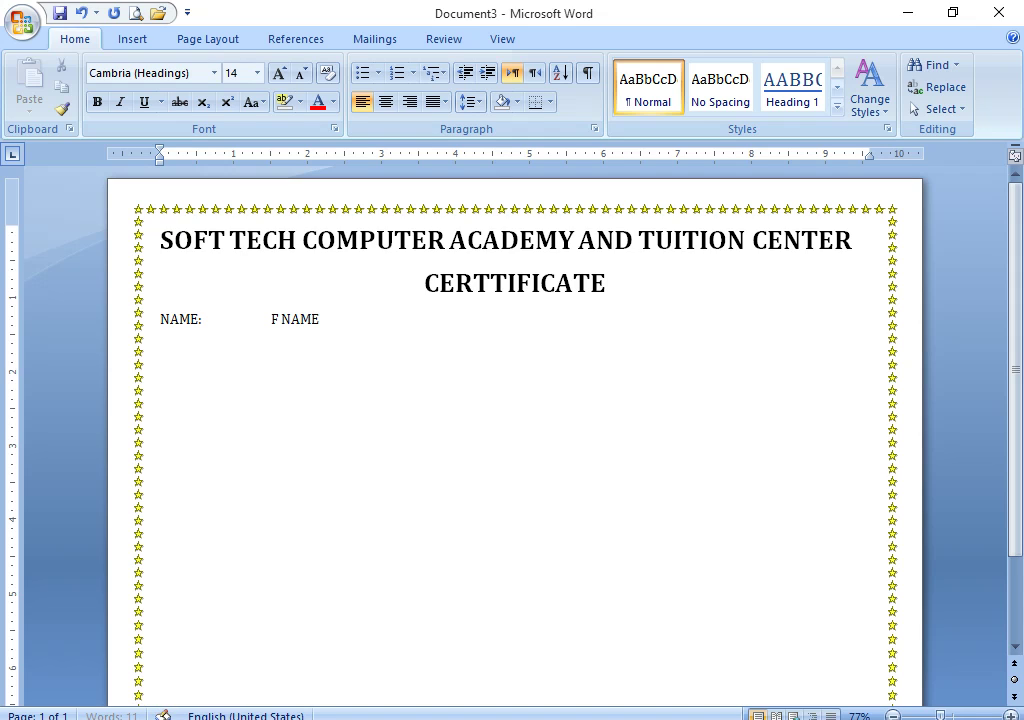
{"action": "type", "text": ":"}
{"action": "key", "text": "Tab"}
{"action": "key", "text": "Tab"}
Add the 'ROLL NO' and 'REG NO :' labels to the line.
{"action": "key", "text": "Tab"}
{"action": "type", "text": "OR"}
{"action": "type", "text": "E"}
{"action": "key", "text": "BackSpace"}
{"action": "key", "text": "BackSpace"}
{"action": "key", "text": "BackSpace"}
{"action": "type", "text": "E"}
{"action": "key", "text": "BackSpace"}
{"action": "type", "text": "R"}
{"action": "key", "text": "BackSpace"}
{"action": "type", "text": "NO"}
{"action": "key", "text": "Tab"}
{"action": "type", "text": "RE"}
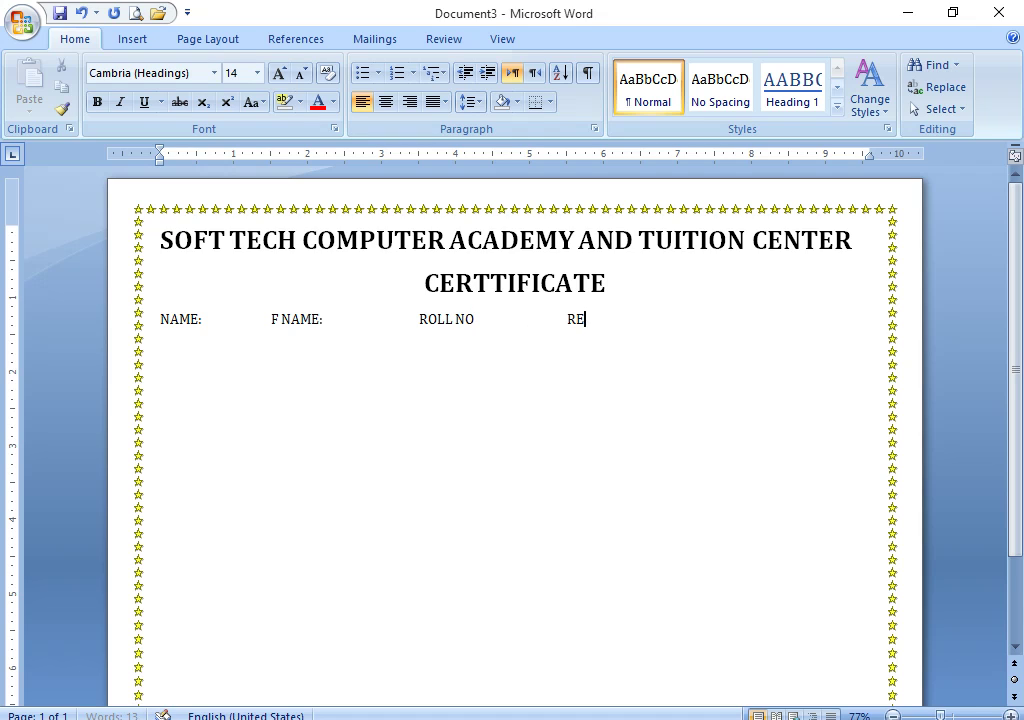
{"action": "type", "text": "G NO "}
{"action": "type", "text": ":"}
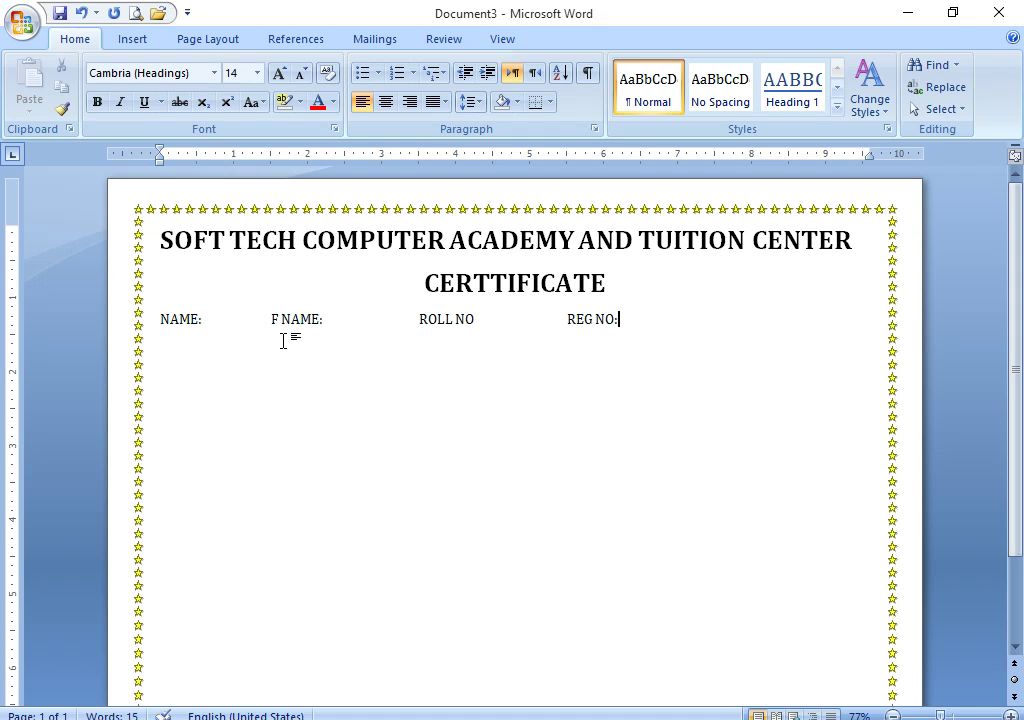
Insert extra tabs before F NAME:, ROLL NO and REG NO: to spread them evenly.
{"action": "left_click", "coordinate": [266, 331]}
{"action": "key", "text": "Tab"}
{"action": "left_click", "coordinate": [457, 323]}
{"action": "key", "text": "Tab"}
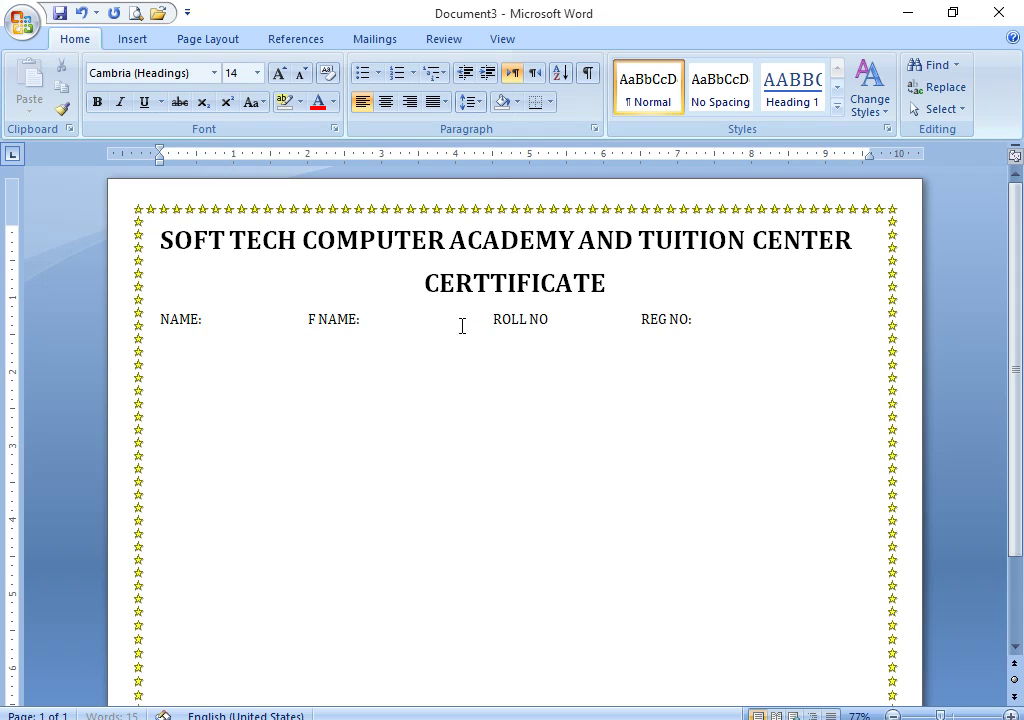
{"action": "left_click", "coordinate": [640, 326]}
{"action": "key", "text": "Tab"}
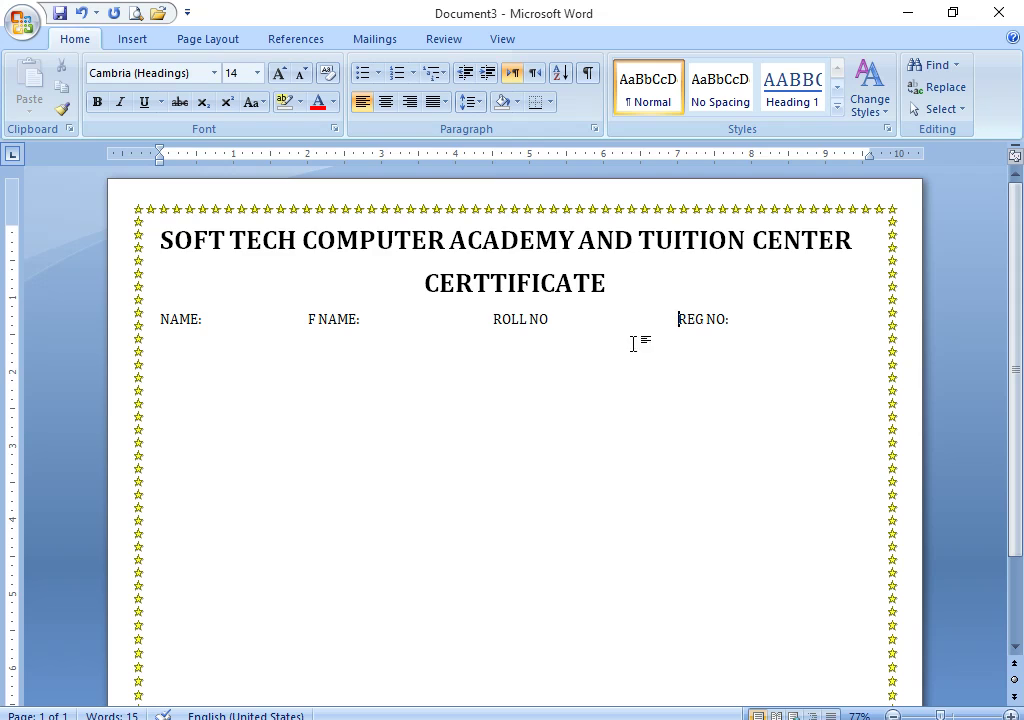
{"action": "left_click", "coordinate": [768, 329]}
Generate five paragraphs of sample text with =RAND(5) below the labels.
{"action": "key", "text": "Return"}
{"action": "type", "text": "=R"}
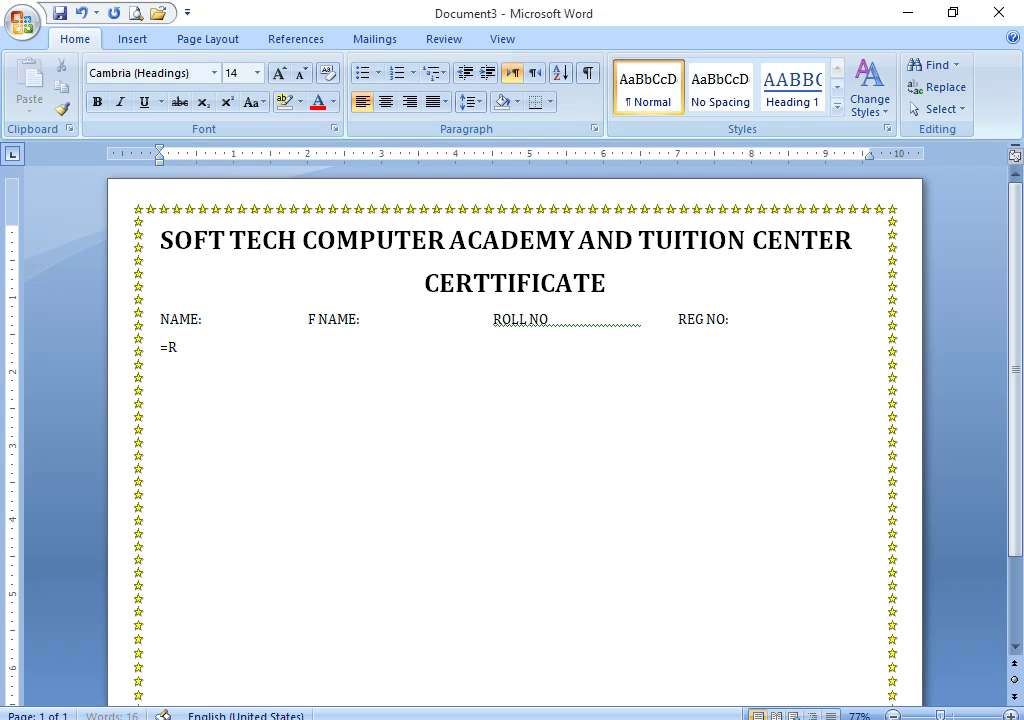
{"action": "type", "text": "AND("}
{"action": "type", "text": "5)"}
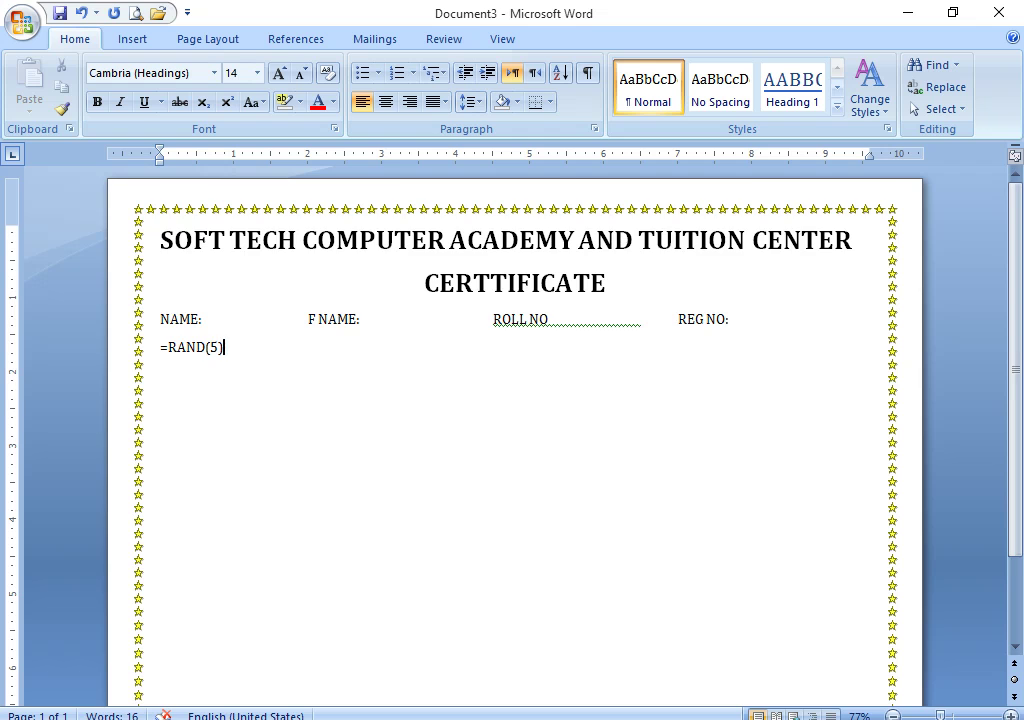
{"action": "key", "text": "Return"}
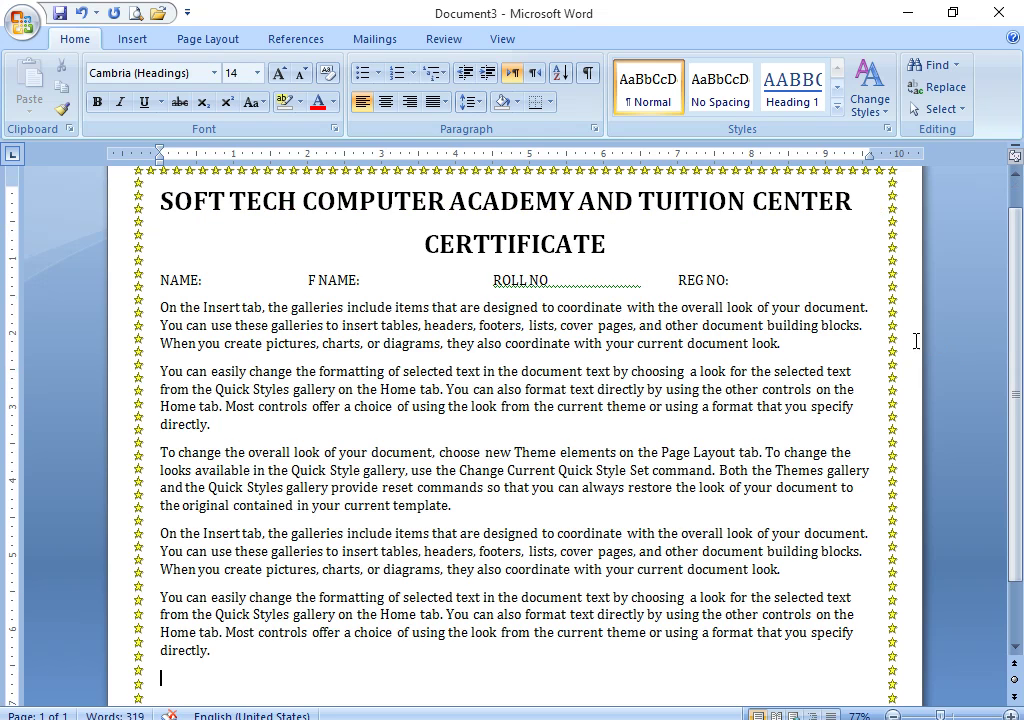
{"action": "left_click_drag", "start_coordinate": [1020, 357], "coordinate": [1020, 455]}
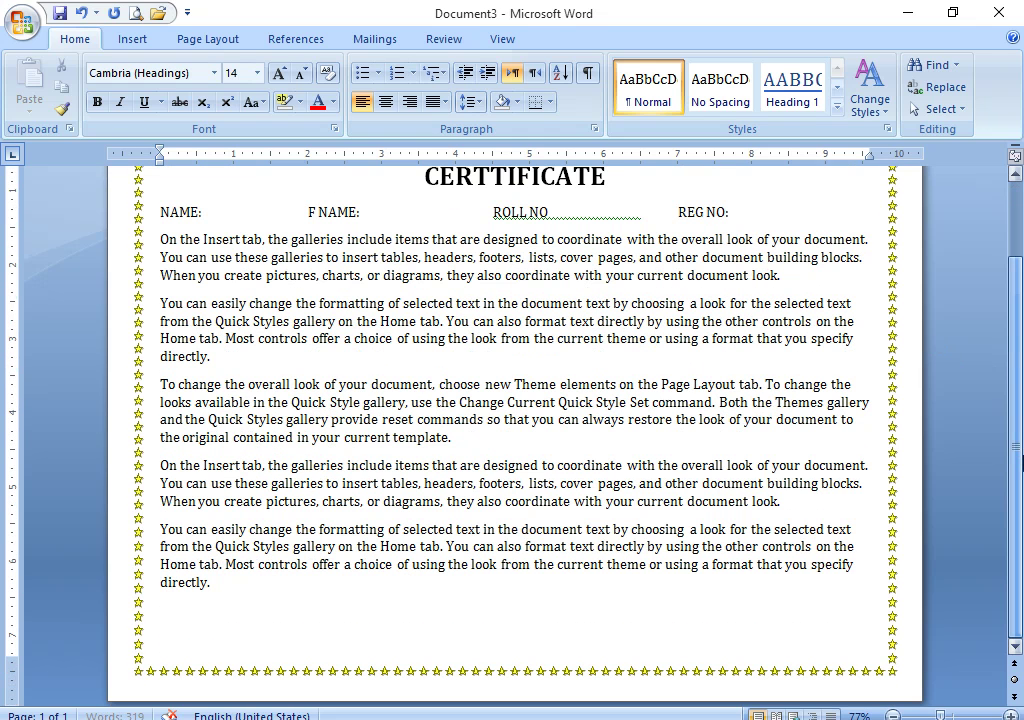
Add 'Date of issue ____-___-___' and 'Date of birth______-_____-___' lines.
{"action": "type", "text": "DATE"}
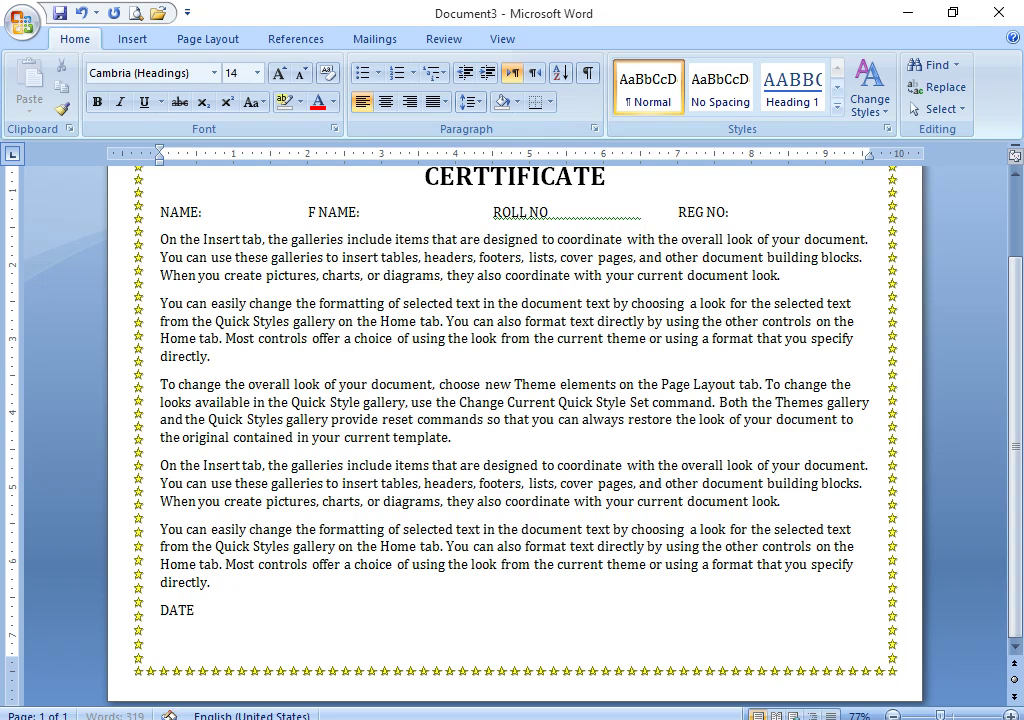
{"action": "key", "text": "BackSpace"}
{"action": "key", "text": "BackSpace"}
{"action": "key", "text": "BackSpace"}
{"action": "key", "text": "BackSpace"}
{"action": "type", "text": "da"}
{"action": "type", "text": " of is"}
{"action": "type", "text": " _"}
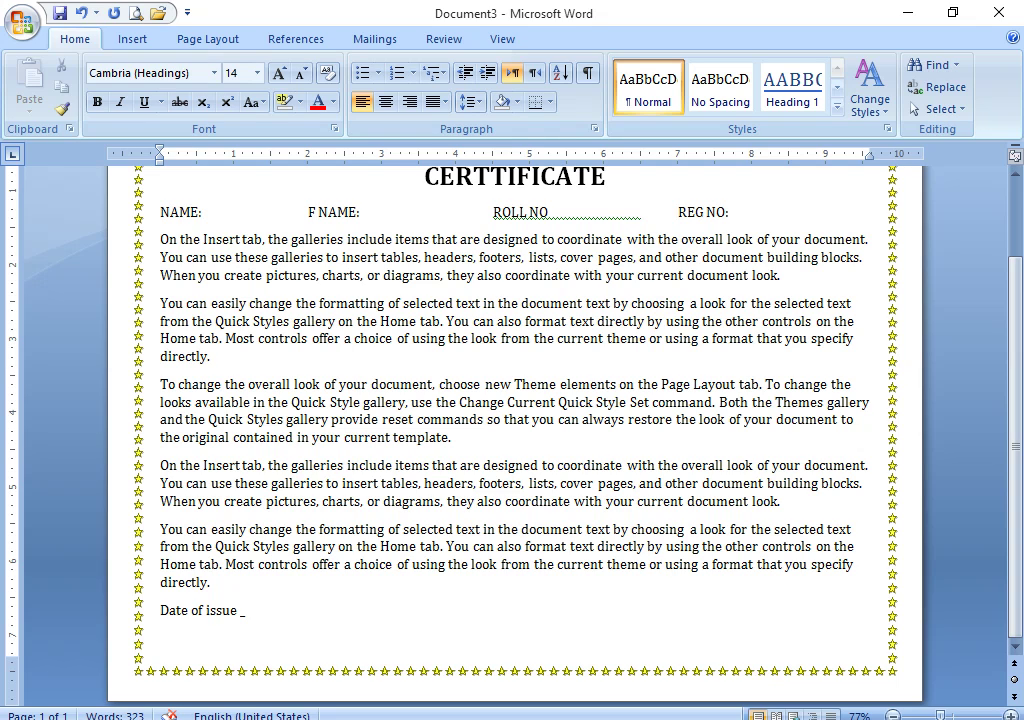
{"action": "type", "text": "___-_"}
{"action": "type", "text": "_"}
{"action": "type", "text": "_"}
{"action": "type", "text": "-__"}
{"action": "type", "text": "_"}
{"action": "key", "text": "Return"}
{"action": "key", "text": "Tab"}
{"action": "key", "text": "Tab"}
{"action": "type", "text": "da"}
{"action": "type", "text": "date"}
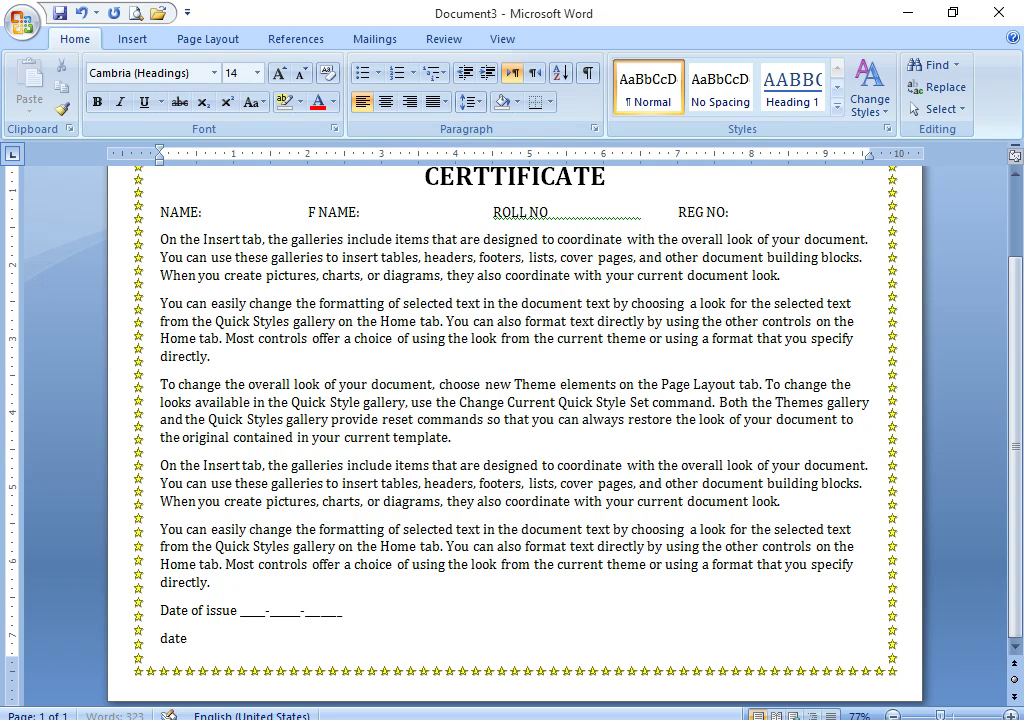
{"action": "type", "text": " of birth"}
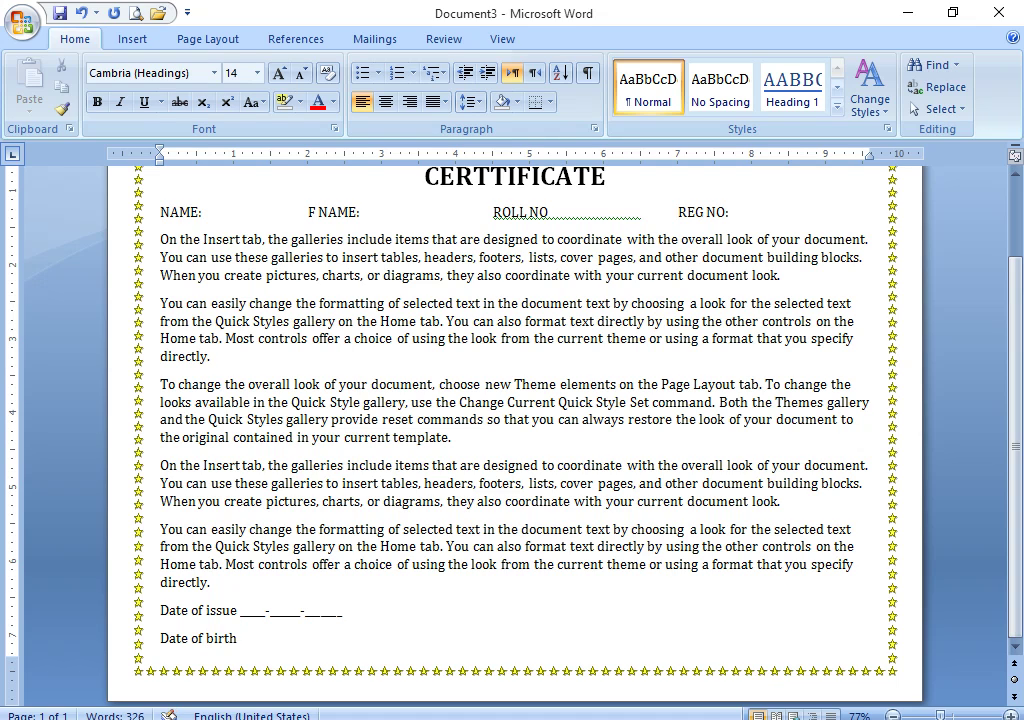
{"action": "type", "text": "_____"}
{"action": "type", "text": "_-"}
{"action": "type", "text": "_"}
{"action": "type", "text": "____"}
{"action": "type", "text": "-"}
{"action": "type", "text": "__"}
{"action": "type", "text": "_"}
Mark the birth date format as (D-M-Y) right after 'Date of birth'.
{"action": "left_click", "coordinate": [236, 643]}
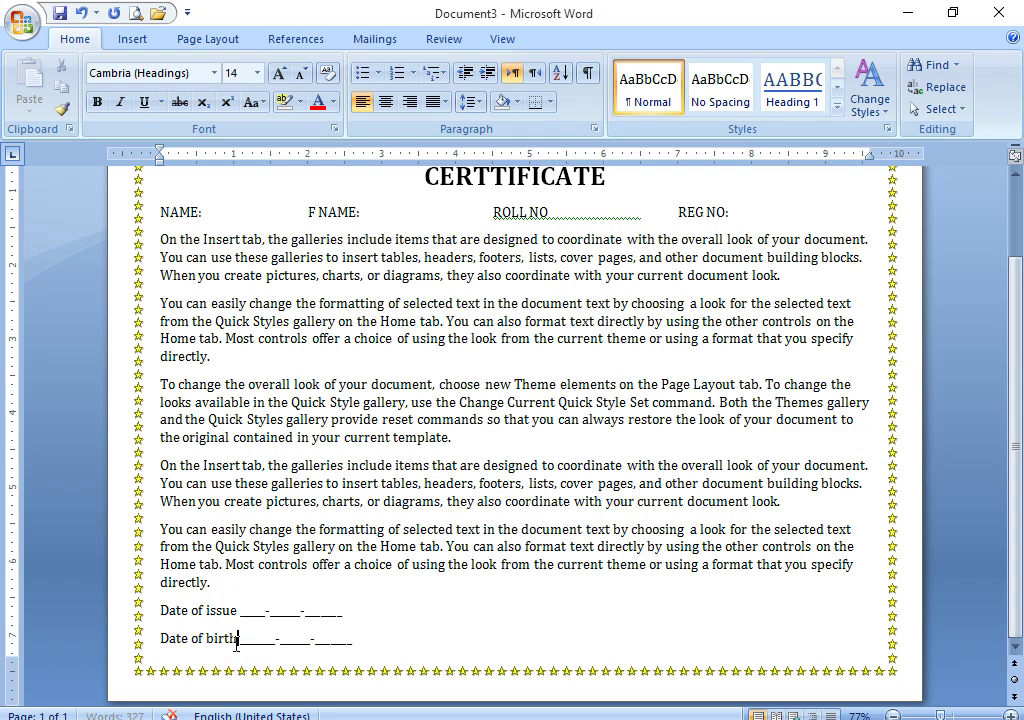
{"action": "type", "text": "D "}
{"action": "type", "text": "("}
{"action": "key", "text": "Right"}
{"action": "type", "text": "M"}
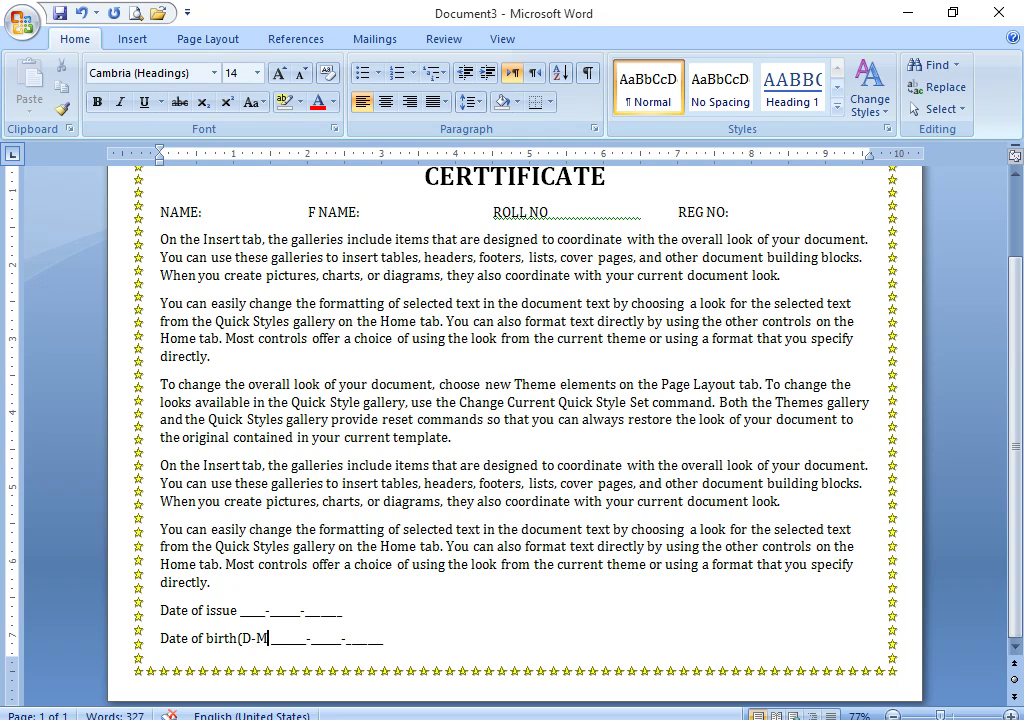
{"action": "type", "text": "-"}
{"action": "type", "text": "Y) "}
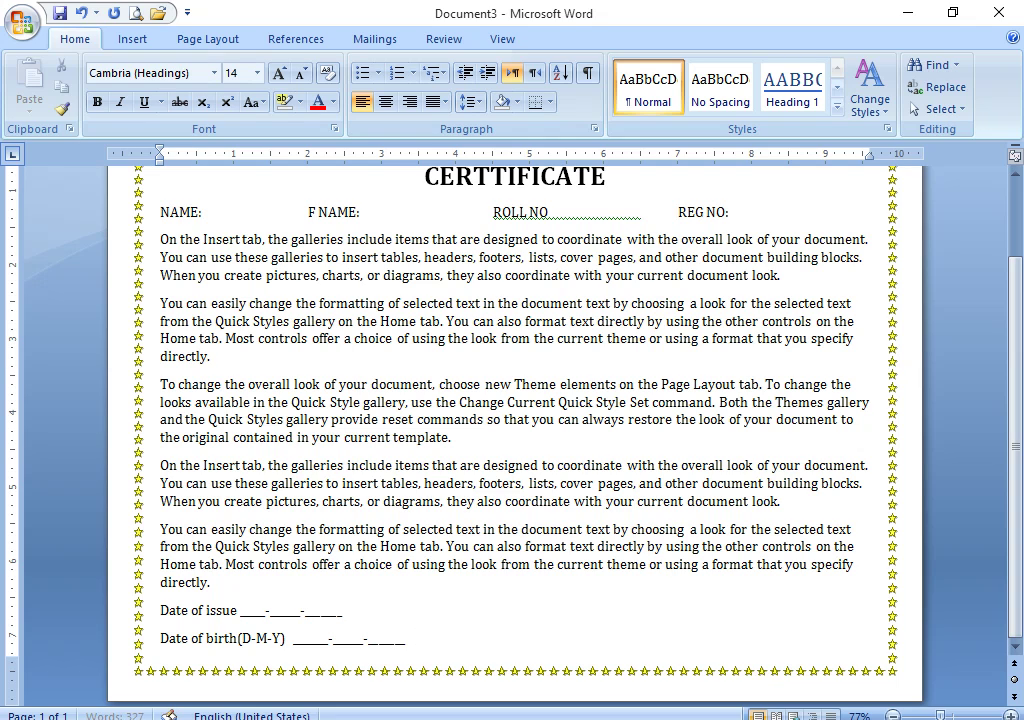
{"action": "type", "text": " PRICN"}
Add a 'PRICIPAL SIGN _____________' signature blank at the right of the line.
{"action": "key", "text": "BackSpace"}
{"action": "type", "text": "L"}
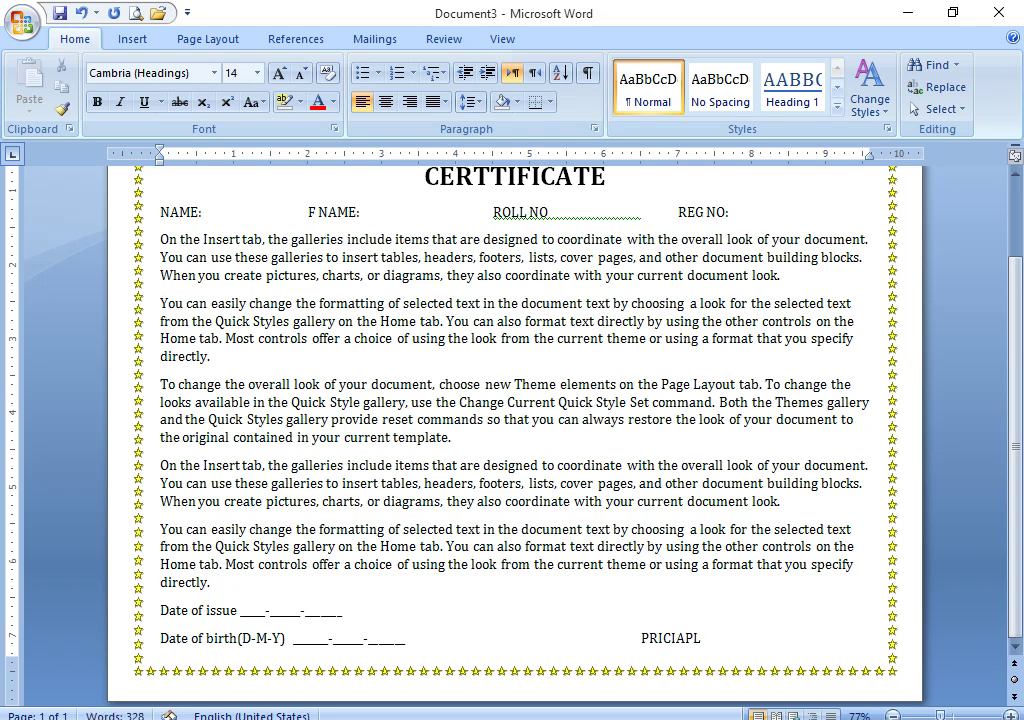
{"action": "type", "text": " SIGN"}
{"action": "key", "text": "BackSpace"}
{"action": "key", "text": "BackSpace"}
{"action": "type", "text": "PAL"}
{"action": "type", "text": " SING"}
{"action": "key", "text": "BackSpace"}
{"action": "key", "text": "BackSpace"}
{"action": "type", "text": "GN"}
{"action": "type", "text": " __________________"}
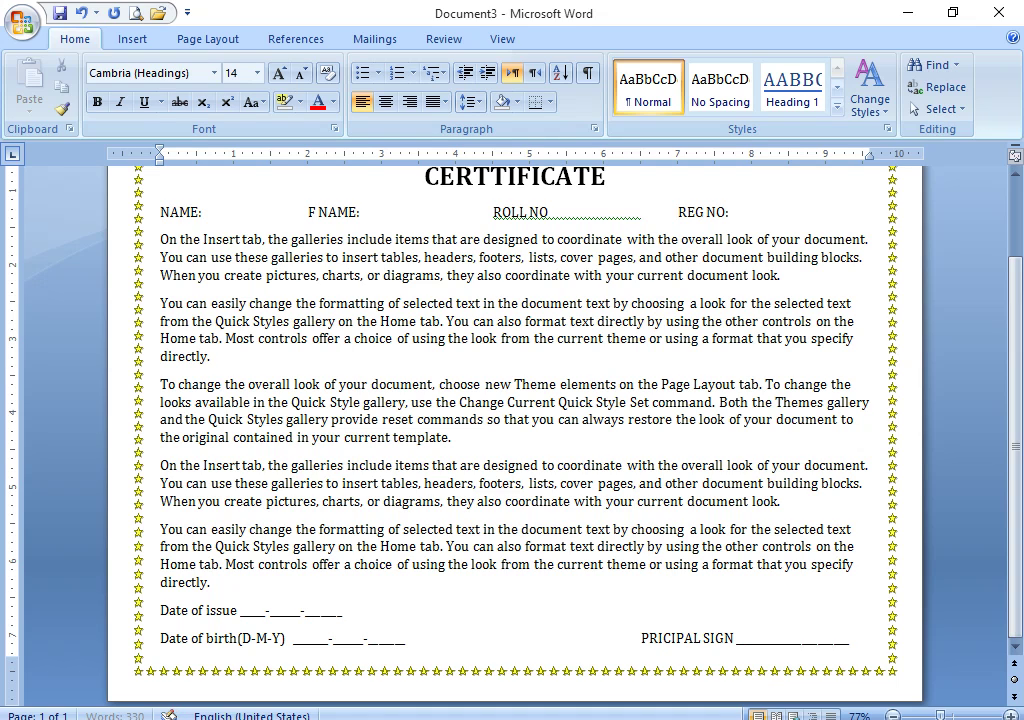
{"action": "type", "text": "_"}
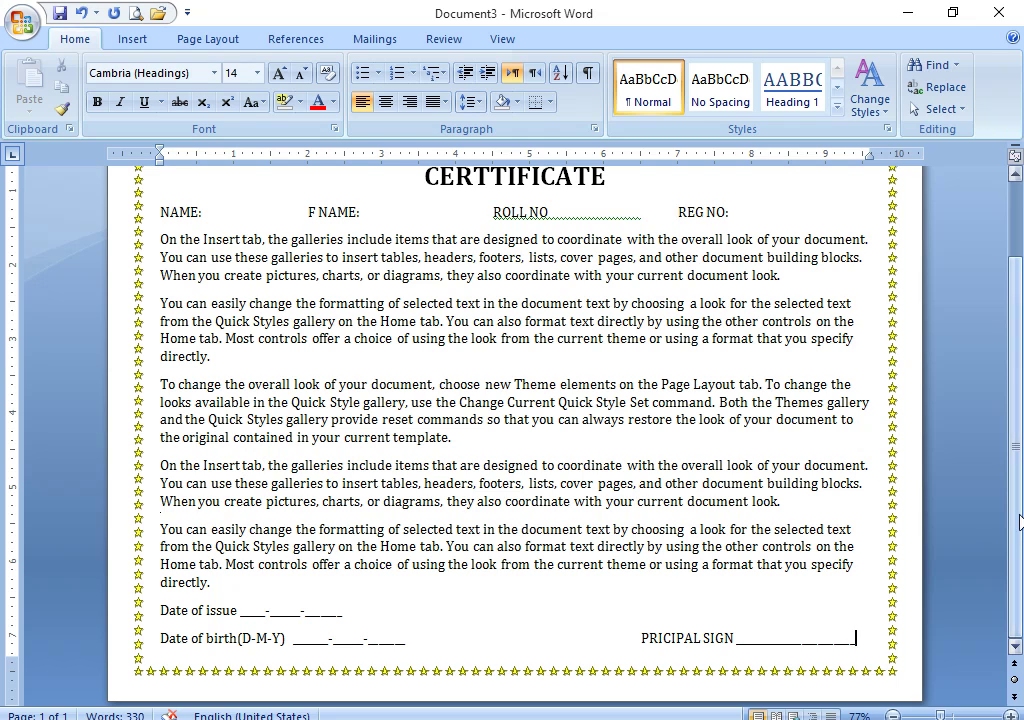
{"action": "scroll", "coordinate": [1013, 487], "scroll_direction": "up", "scroll_amount": 3}
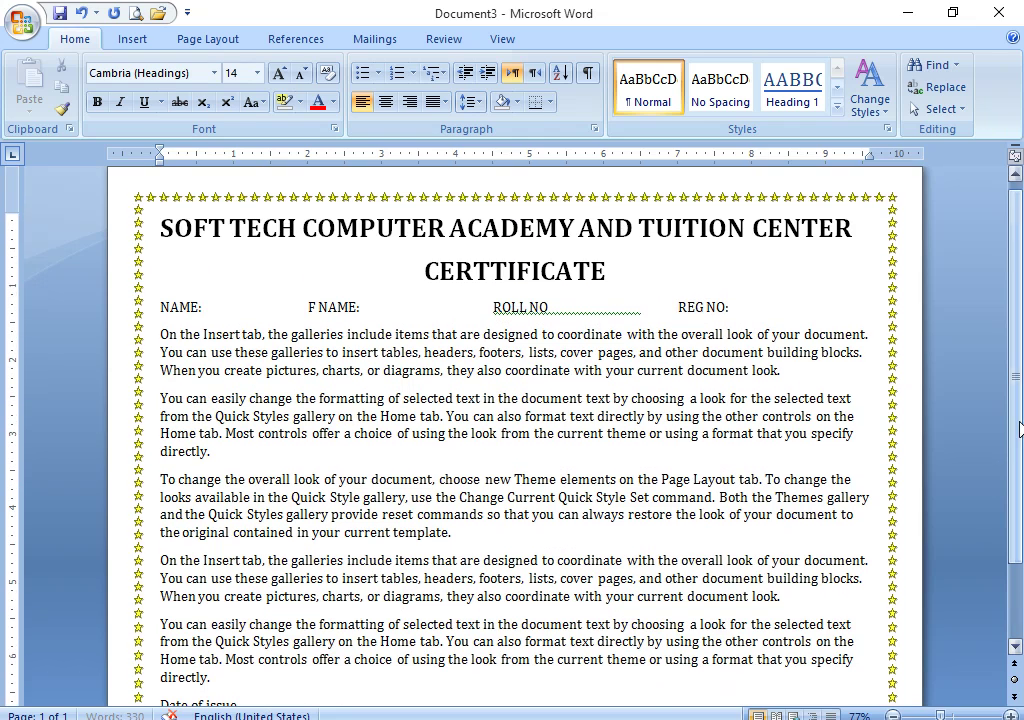
Set the title, CERTTIFICATE and labels lines to 1.0 line spacing instead of 1.15.
{"action": "left_click_drag", "start_coordinate": [731, 322], "coordinate": [197, 233]}
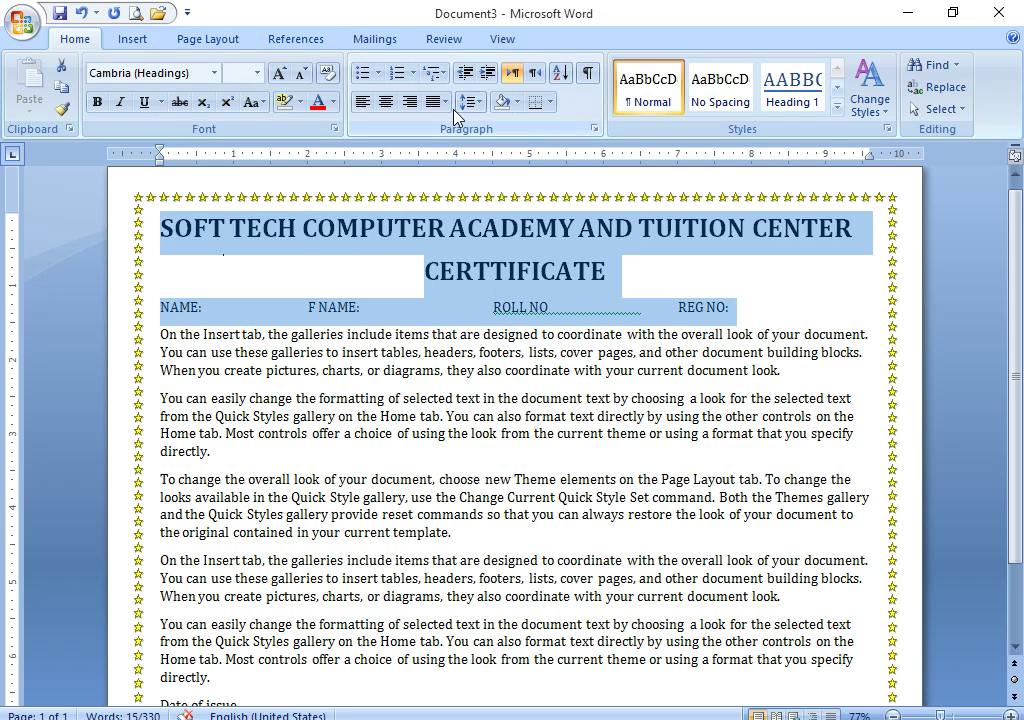
{"action": "left_click", "coordinate": [480, 104]}
{"action": "left_click", "coordinate": [488, 142]}
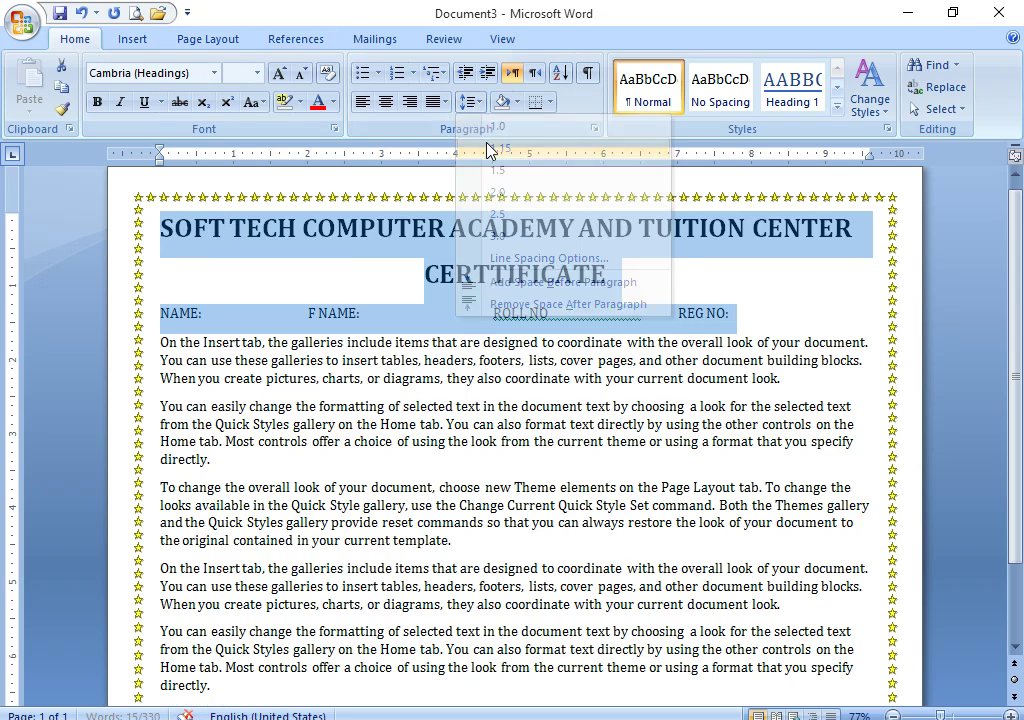
{"action": "left_click", "coordinate": [470, 101]}
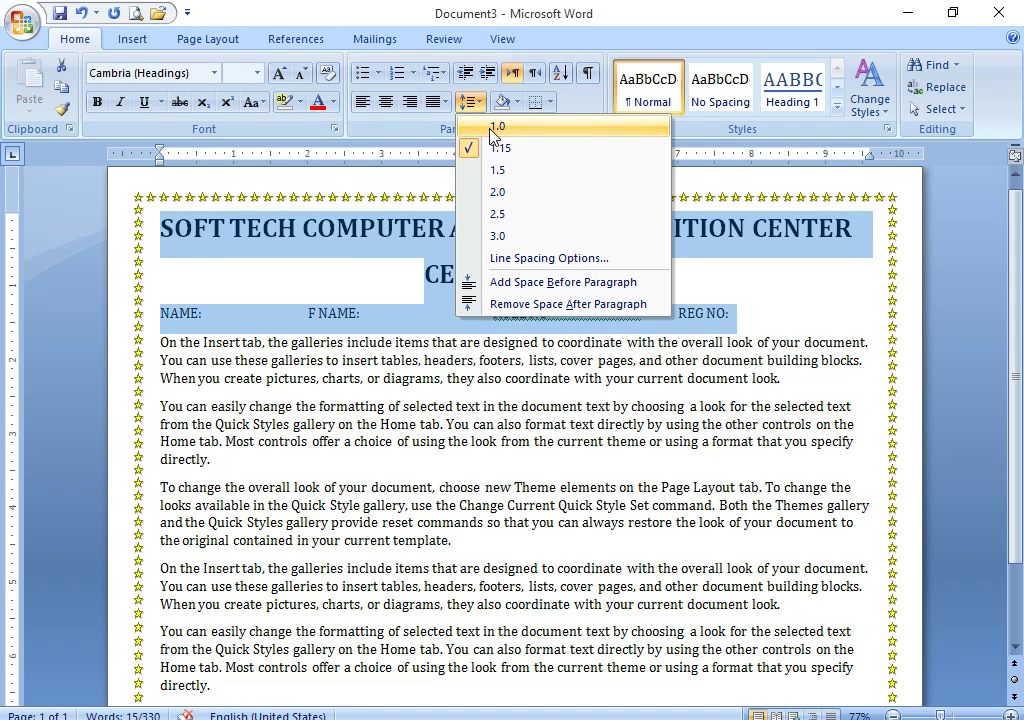
{"action": "left_click", "coordinate": [500, 128]}
{"action": "left_click", "coordinate": [641, 348]}
{"action": "scroll", "coordinate": [722, 471], "scroll_direction": "down", "scroll_amount": 2}
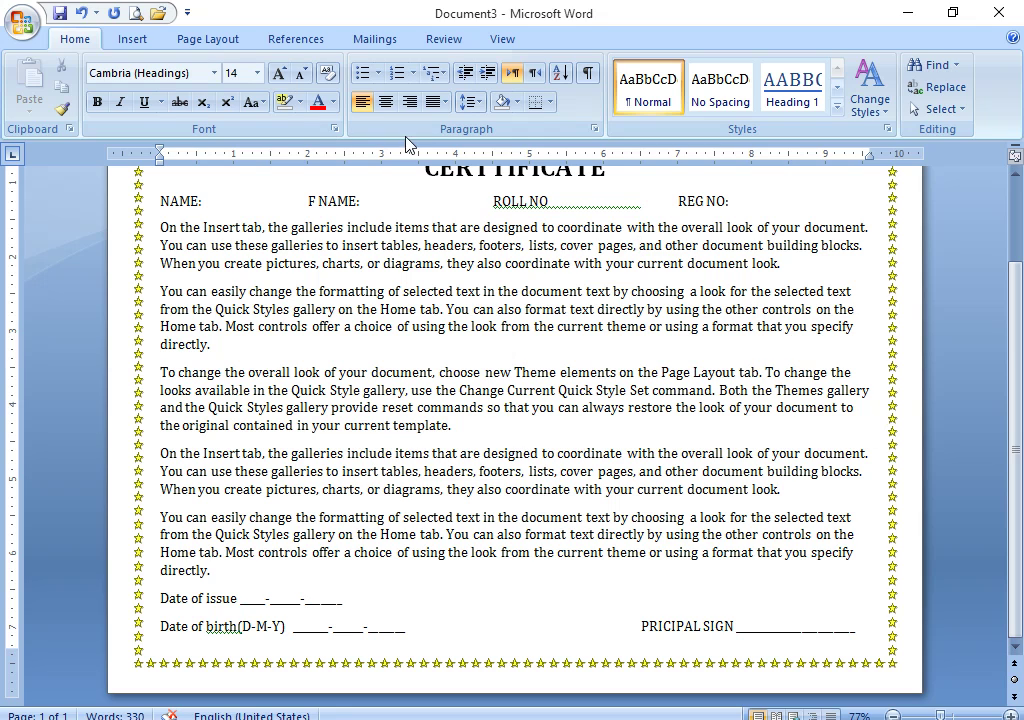
{"action": "left_click", "coordinate": [373, 39]}
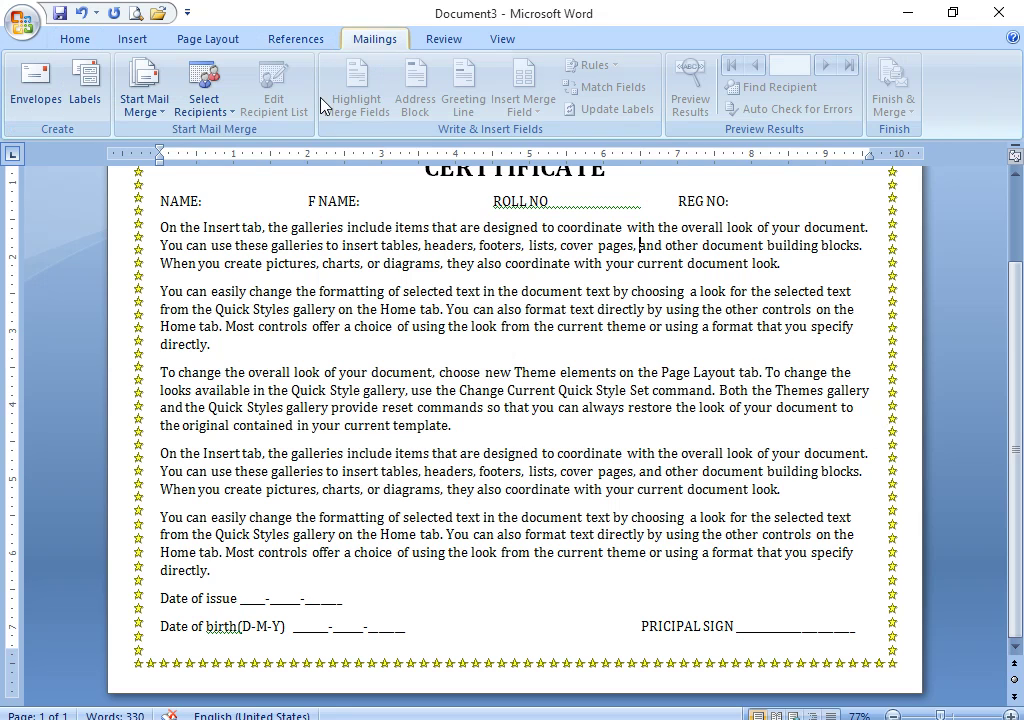
Run the mail merge wizard for Letters on the current document, choosing 'Type a new list'.
{"action": "left_click", "coordinate": [157, 117]}
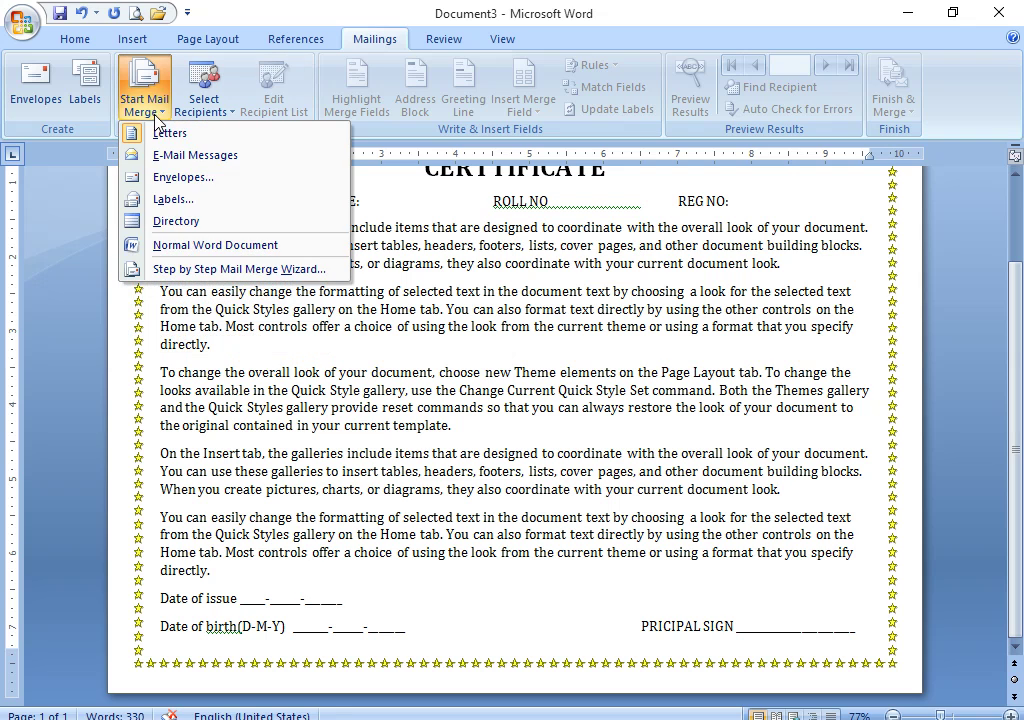
{"action": "left_click", "coordinate": [265, 270]}
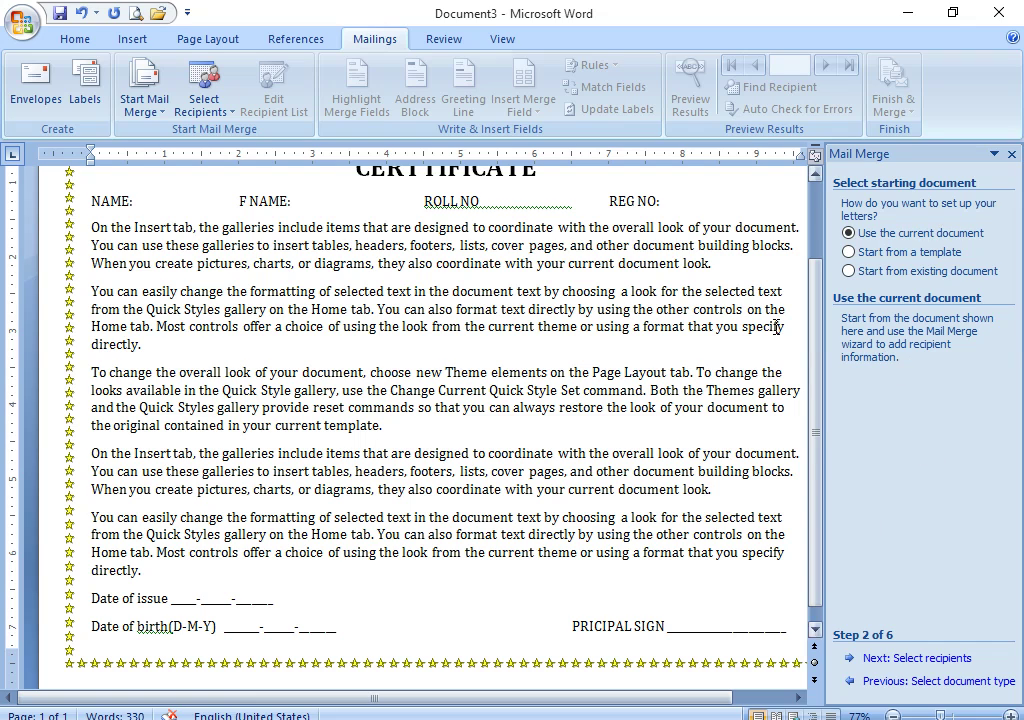
{"action": "left_click", "coordinate": [903, 680]}
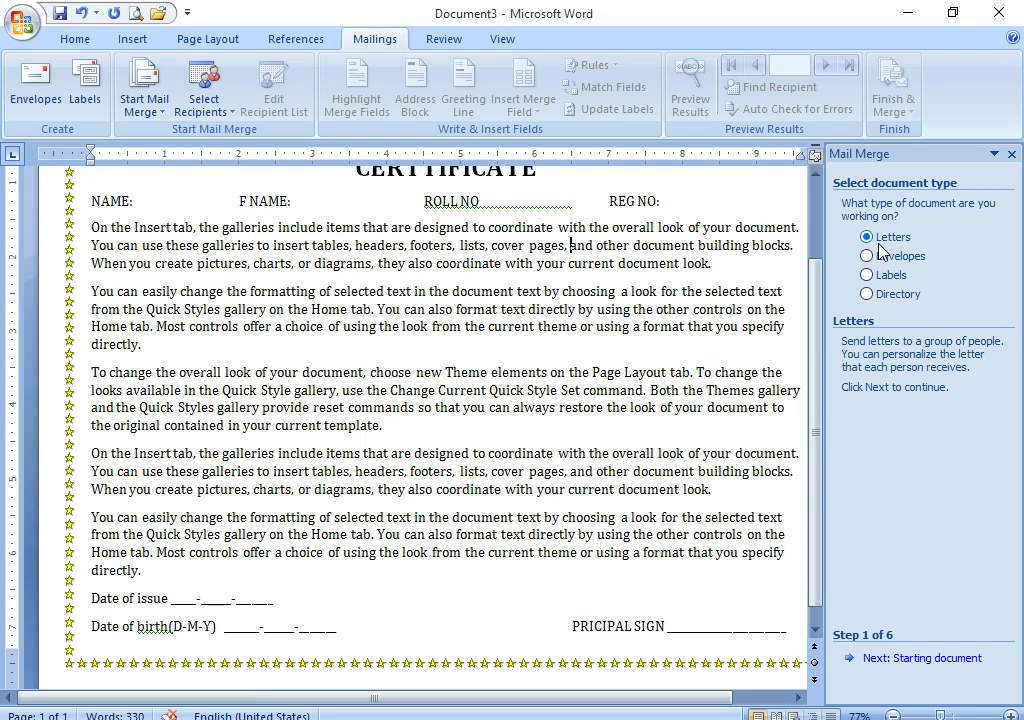
{"action": "left_click", "coordinate": [908, 658]}
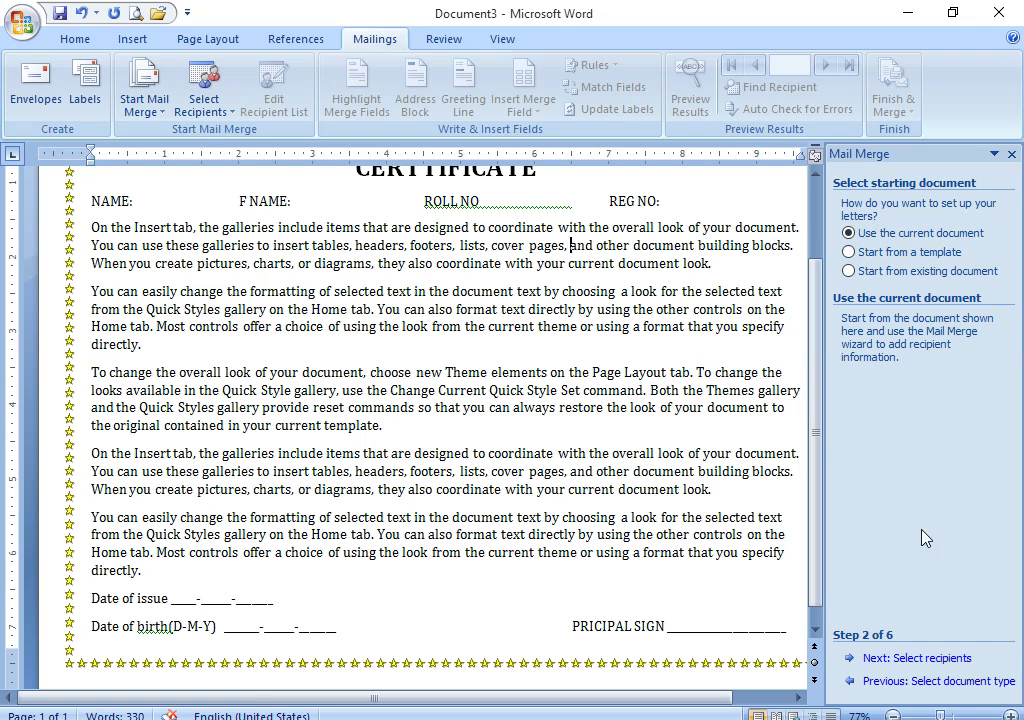
{"action": "left_click", "coordinate": [917, 660]}
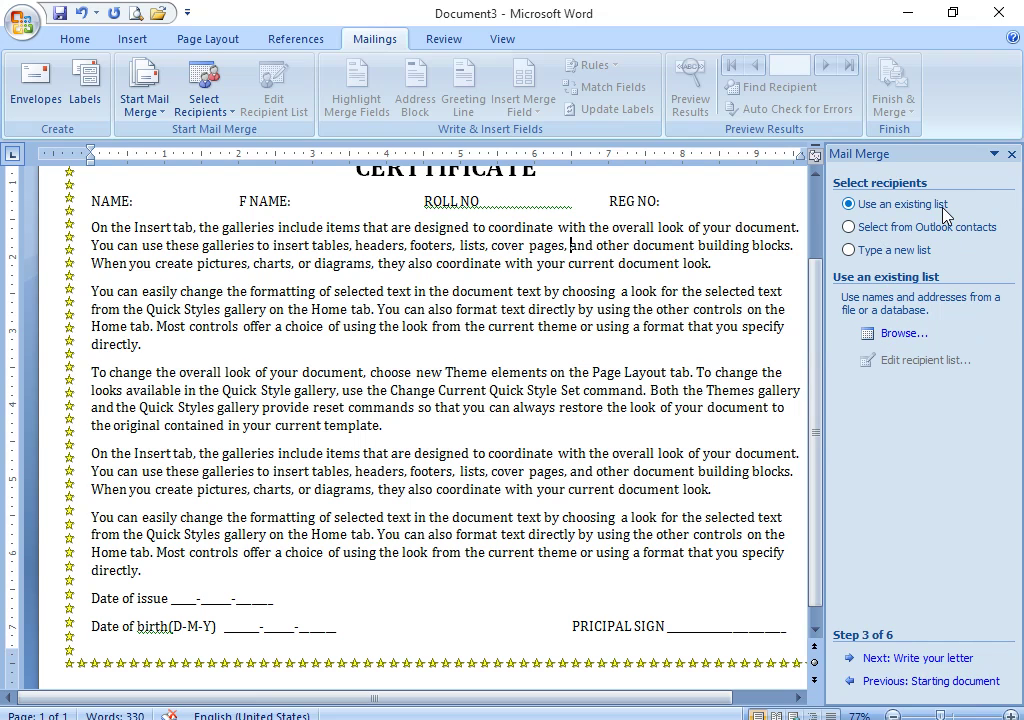
{"action": "left_click", "coordinate": [855, 250]}
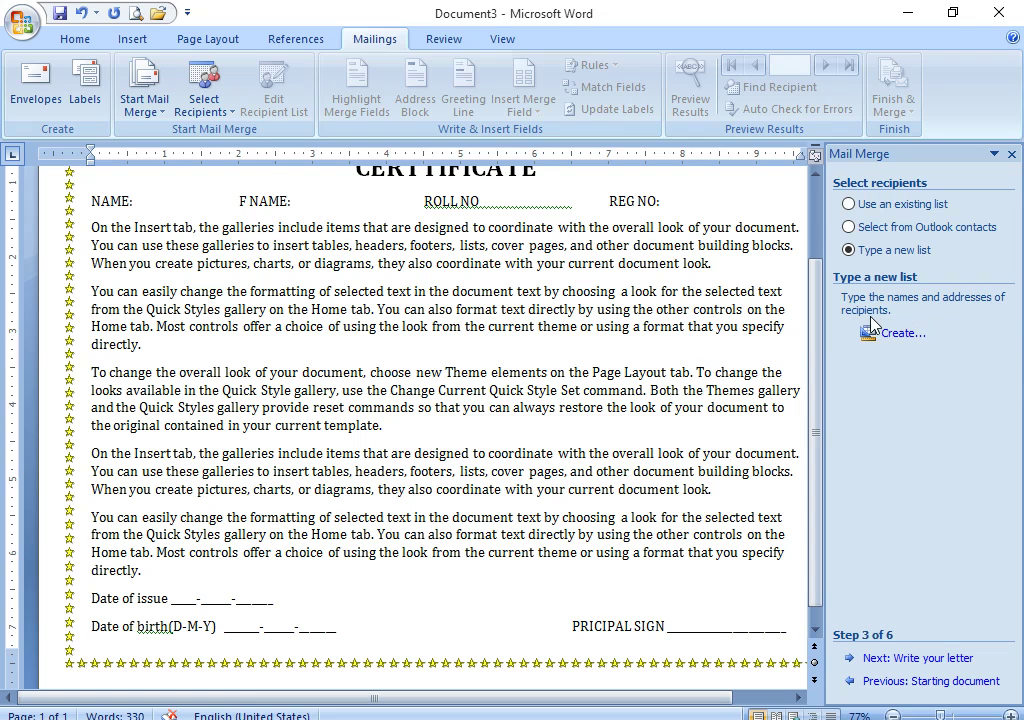
{"action": "left_click", "coordinate": [900, 340]}
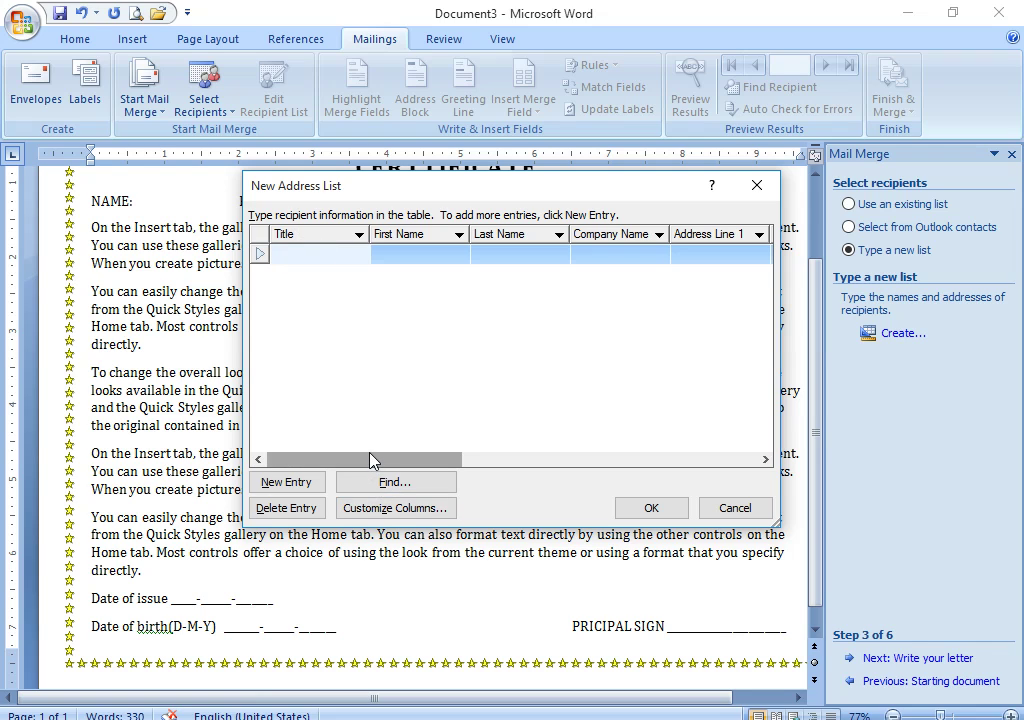
Open Customize Columns and delete the default address fields such as Title.
{"action": "left_click_drag", "start_coordinate": [372, 462], "coordinate": [667, 481]}
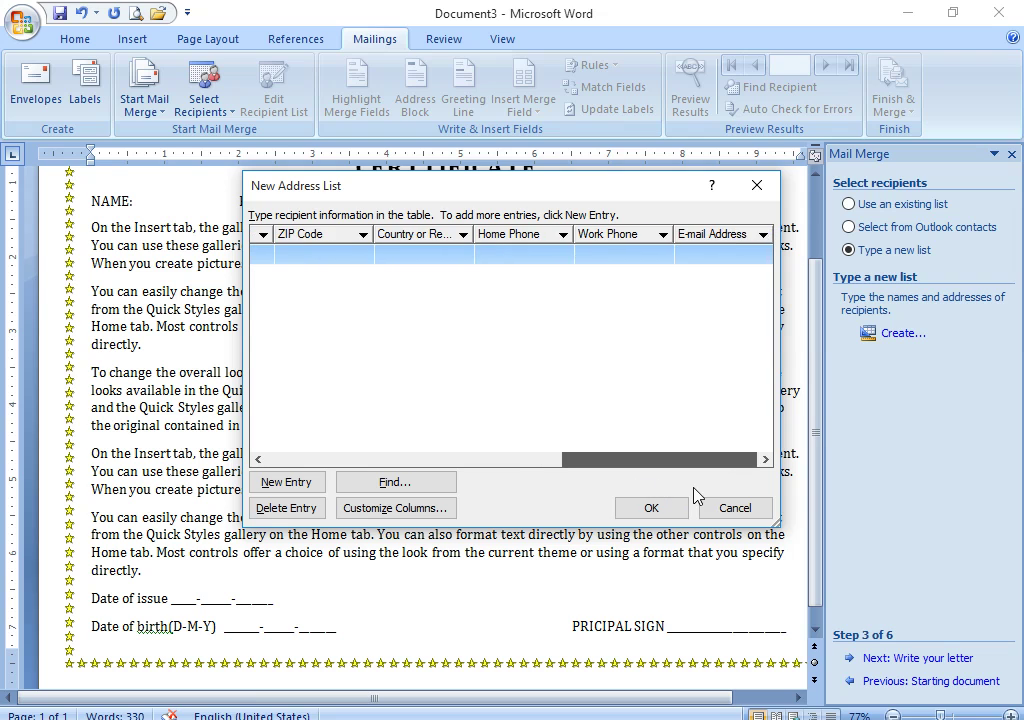
{"action": "left_click_drag", "start_coordinate": [667, 490], "coordinate": [357, 487]}
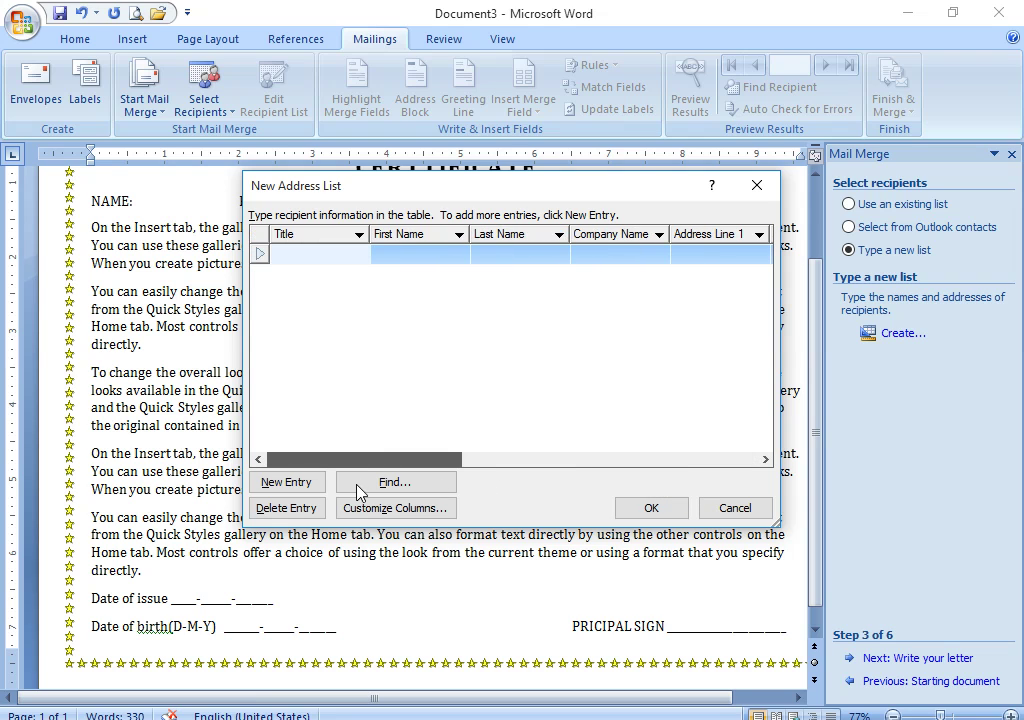
{"action": "left_click", "coordinate": [389, 508]}
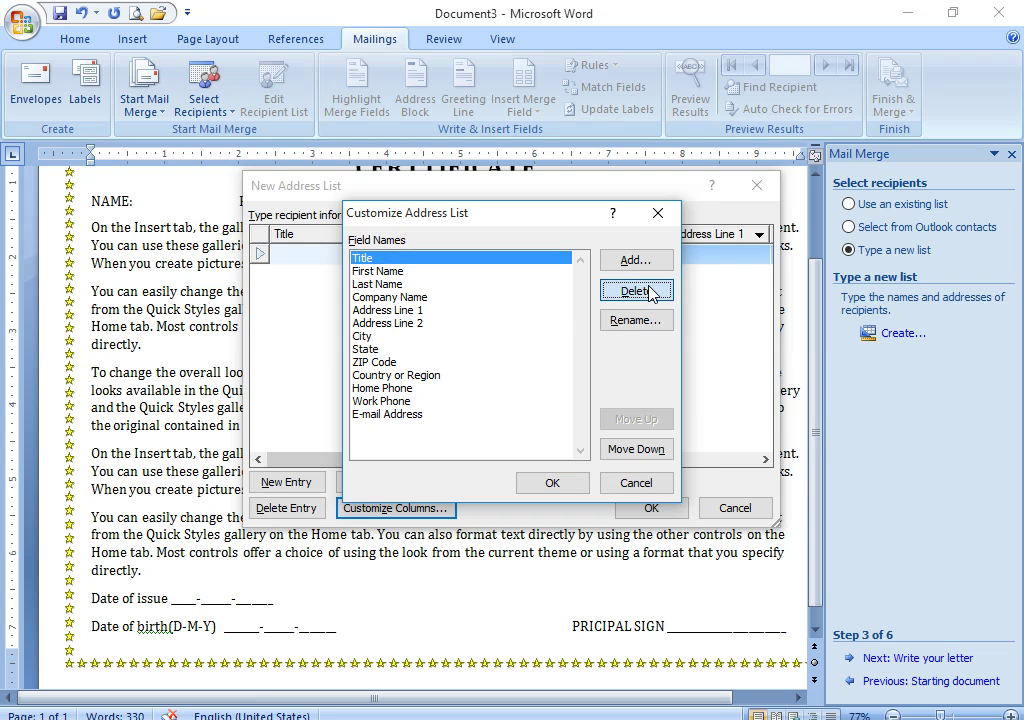
{"action": "left_click", "coordinate": [645, 289]}
{"action": "left_click", "coordinate": [490, 424]}
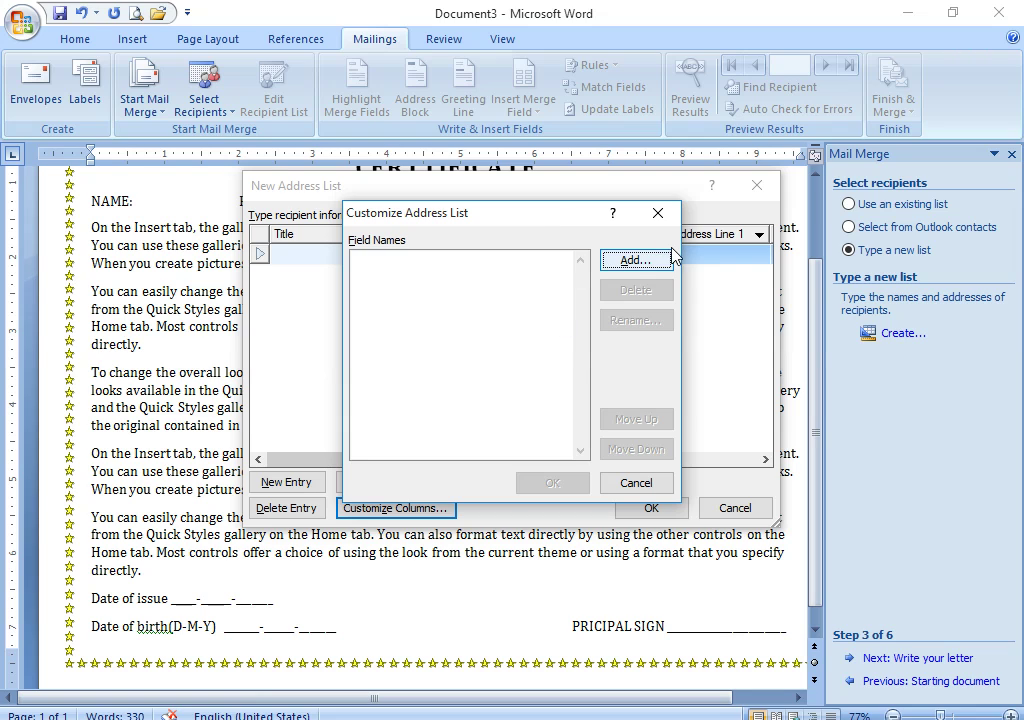
Add NAME, F NAME and ROLL NO fields to the address list.
{"action": "left_click", "coordinate": [638, 261]}
{"action": "type", "text": "N"}
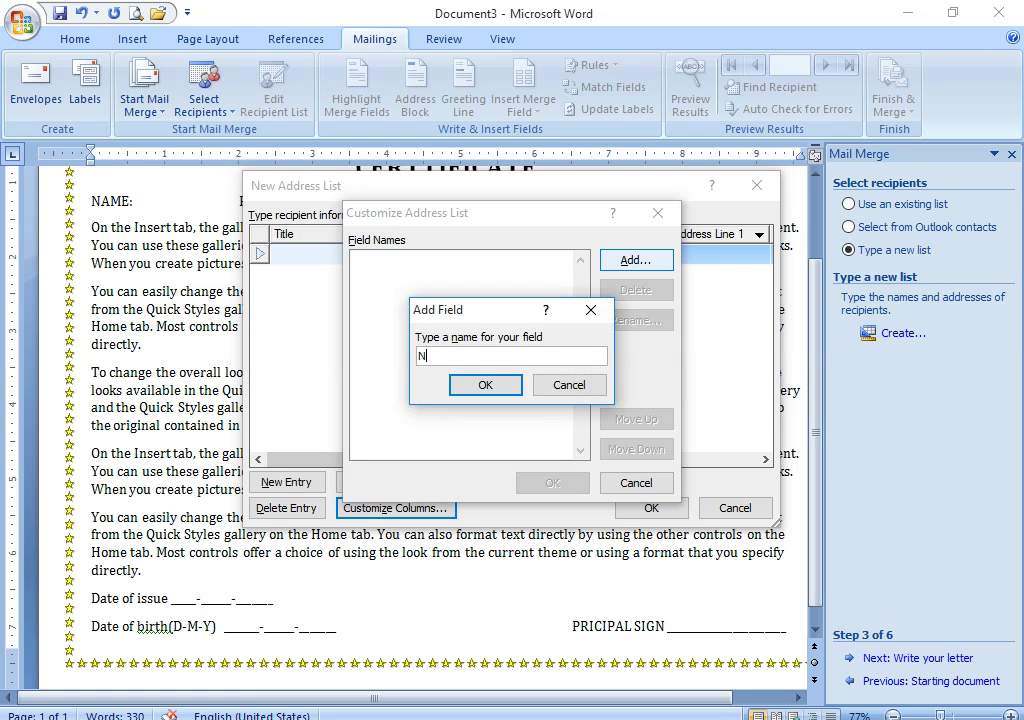
{"action": "type", "text": "AME"}
{"action": "left_click", "coordinate": [480, 388]}
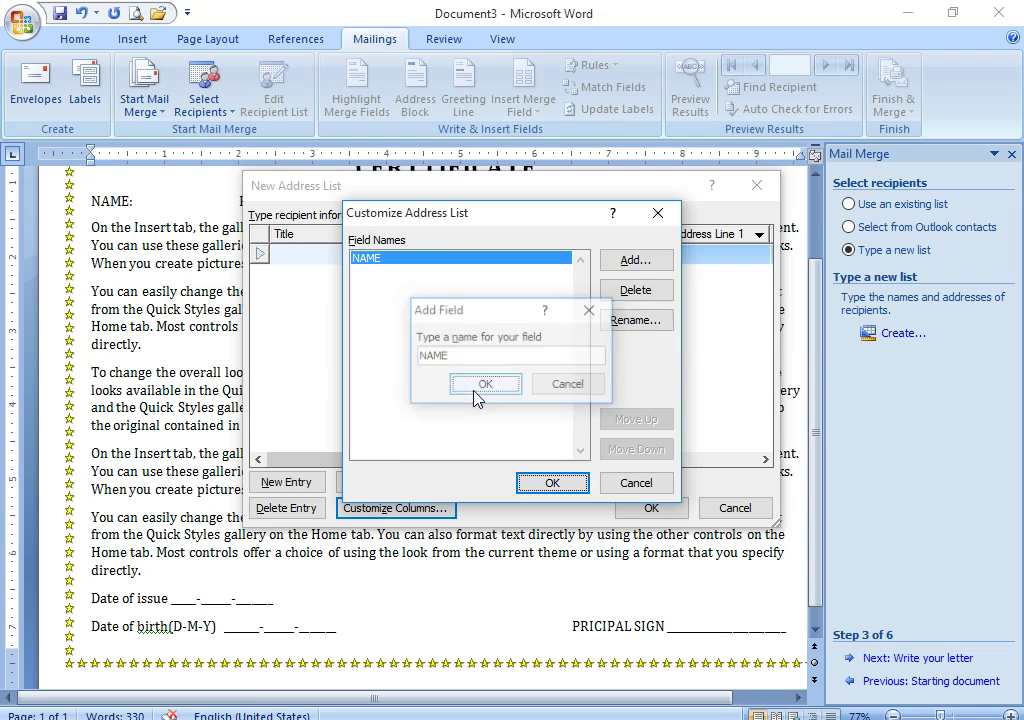
{"action": "left_click", "coordinate": [656, 263]}
{"action": "type", "text": "F N"}
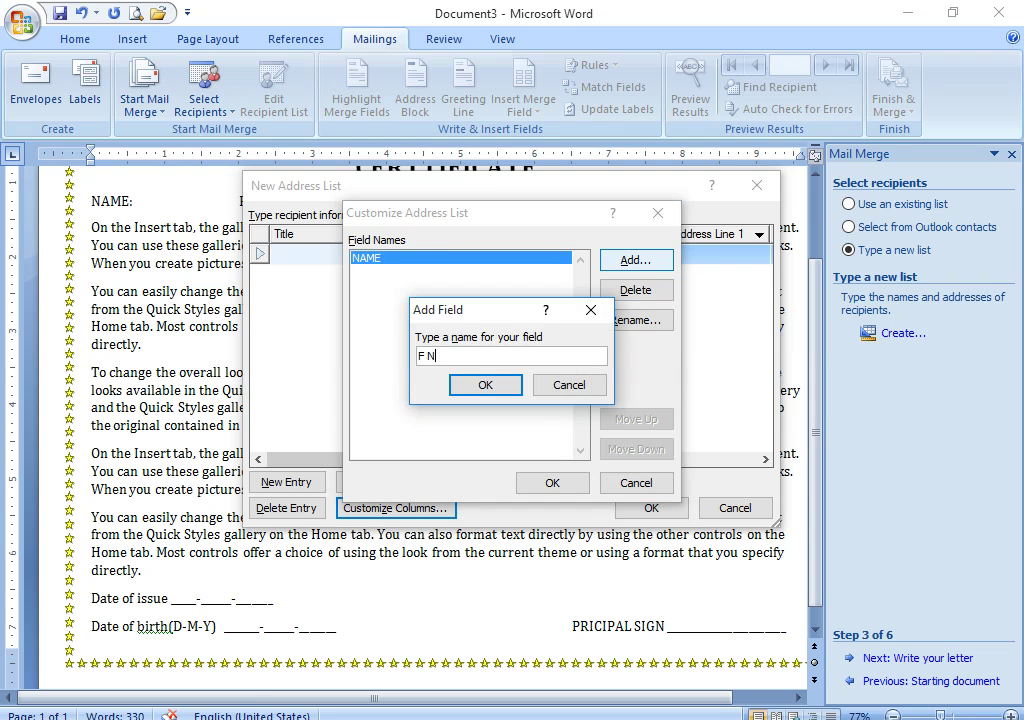
{"action": "type", "text": "AME"}
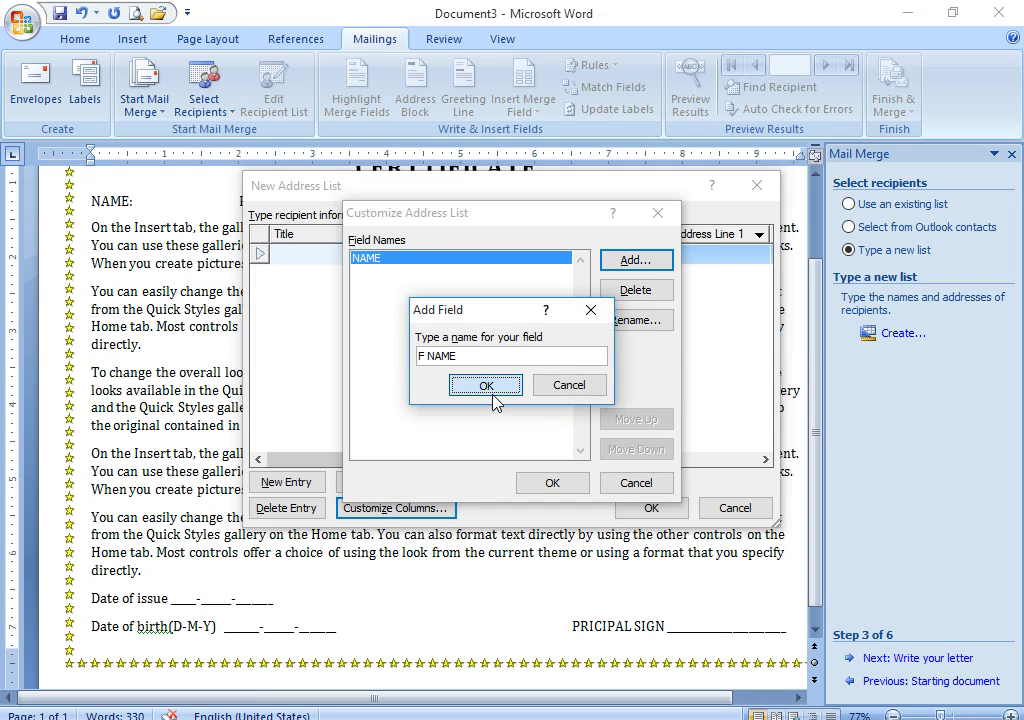
{"action": "left_click", "coordinate": [487, 388]}
{"action": "left_click", "coordinate": [647, 264]}
{"action": "type", "text": "RO"}
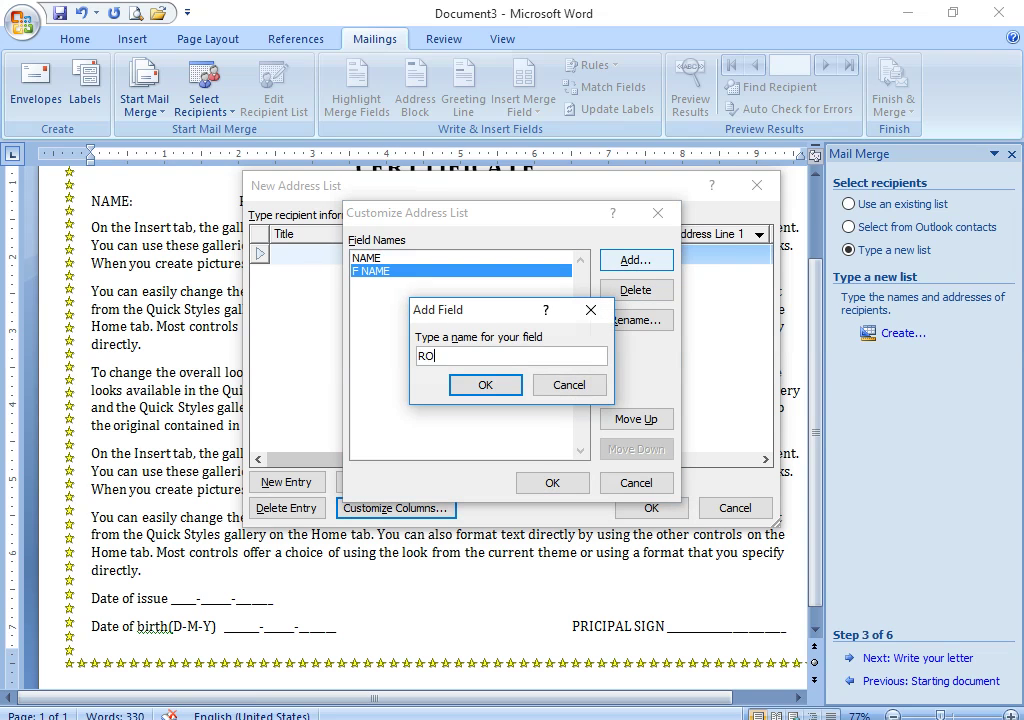
{"action": "type", "text": "LL NO"}
{"action": "left_click", "coordinate": [500, 386]}
Add REG NO : and DATE OF BIRTH fields and apply the new columns.
{"action": "left_click", "coordinate": [633, 260]}
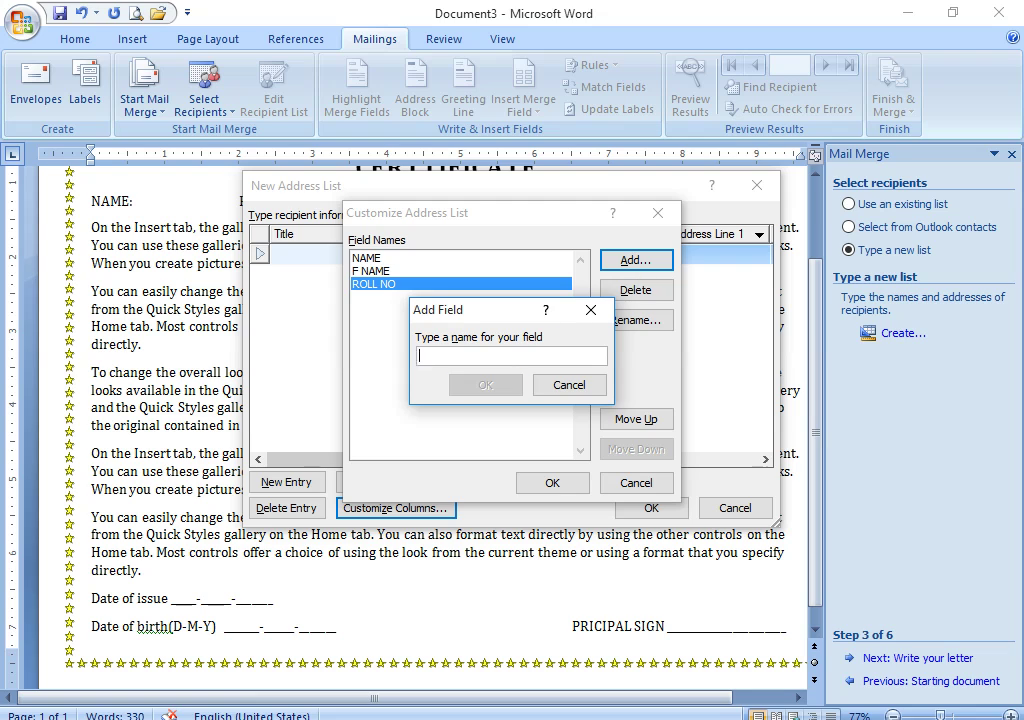
{"action": "type", "text": "REG NO :"}
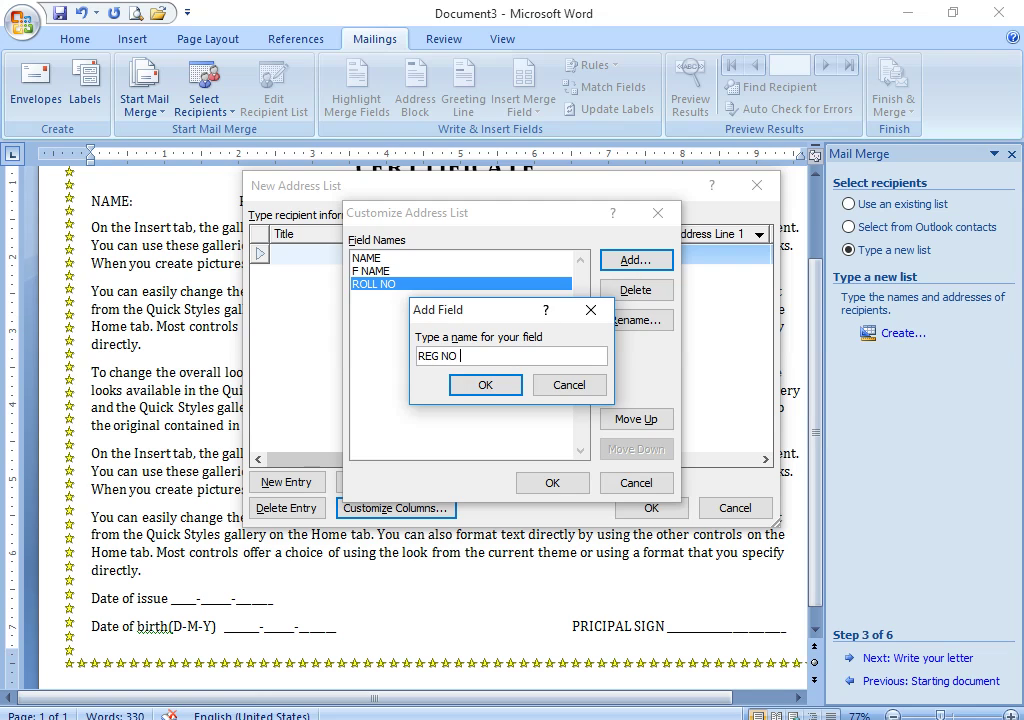
{"action": "left_click", "coordinate": [460, 386]}
{"action": "left_click", "coordinate": [645, 263]}
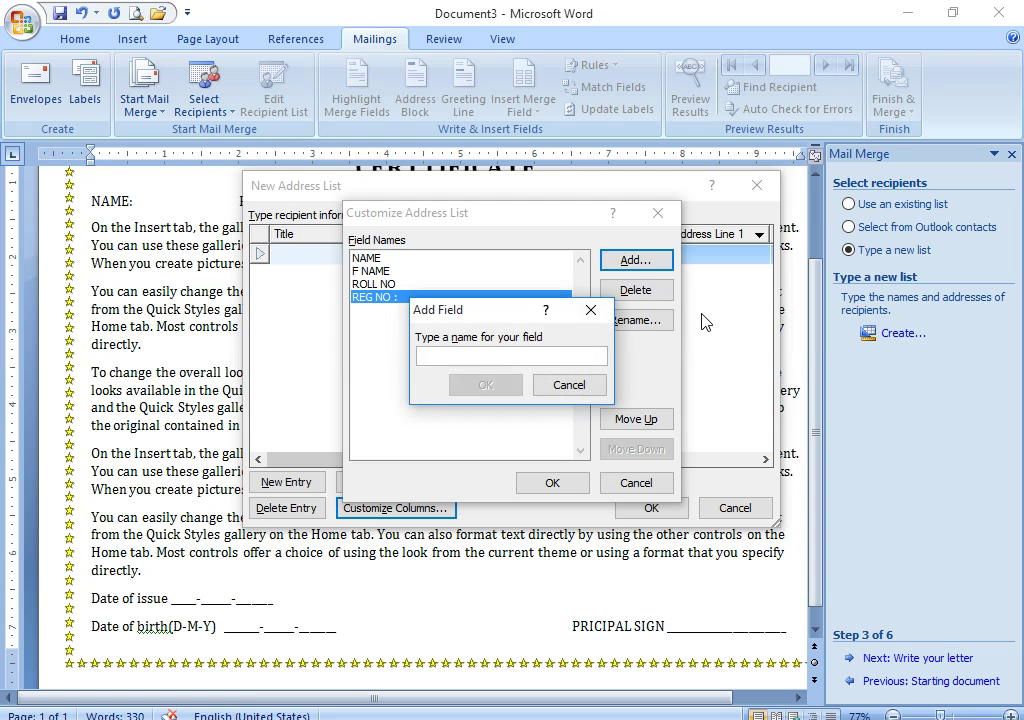
{"action": "type", "text": "DATE OF BIRTH"}
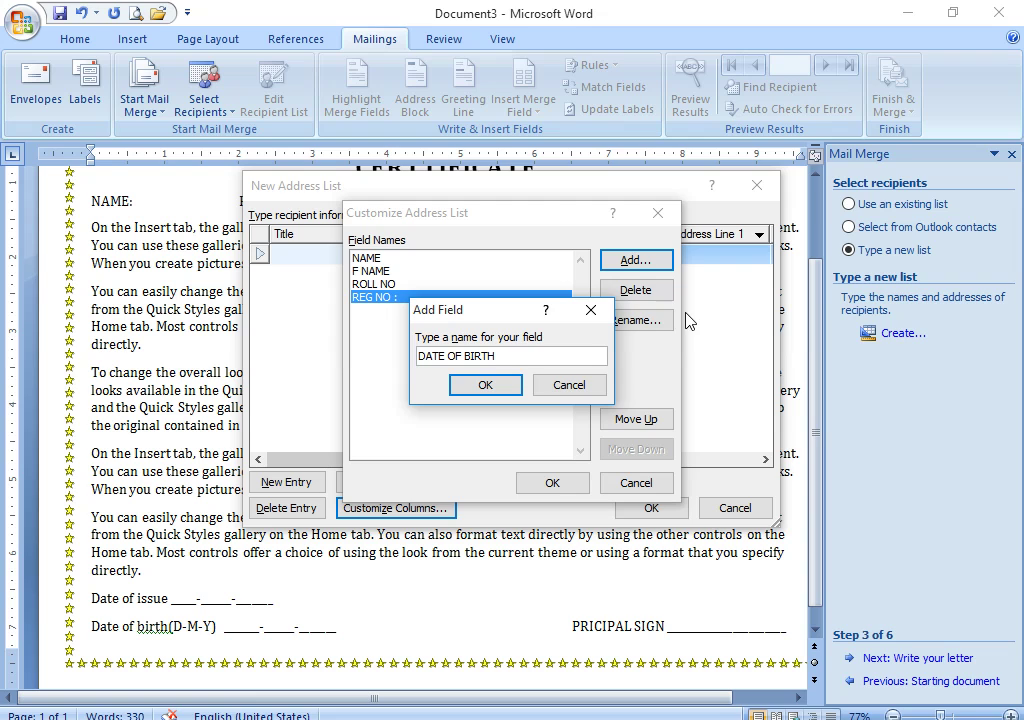
{"action": "left_click", "coordinate": [485, 385]}
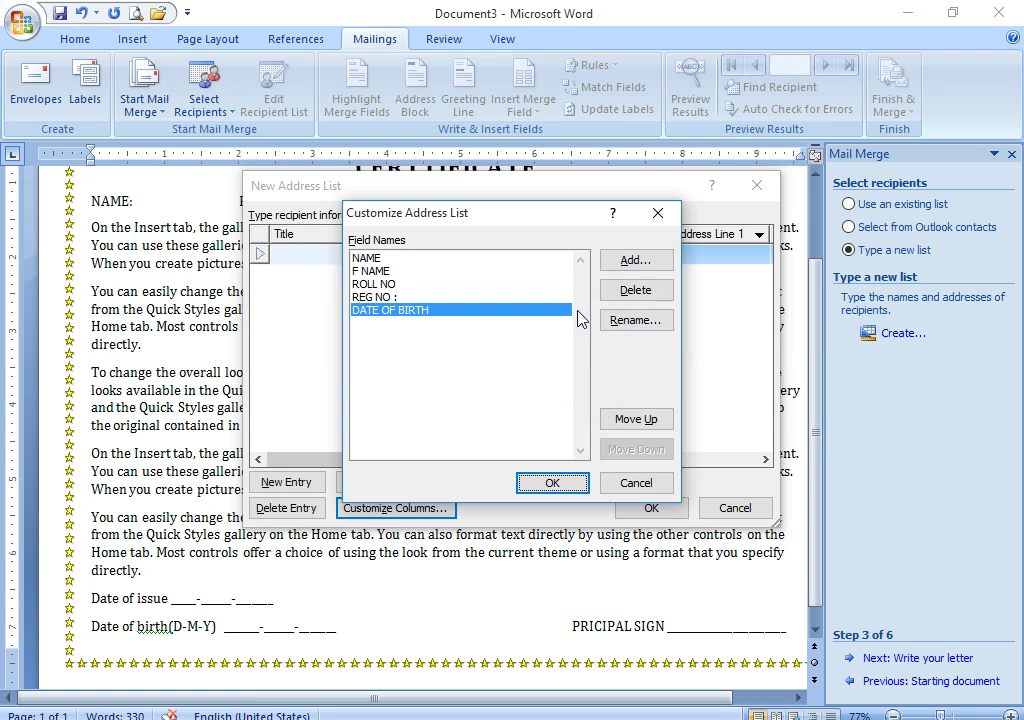
{"action": "left_click", "coordinate": [549, 483]}
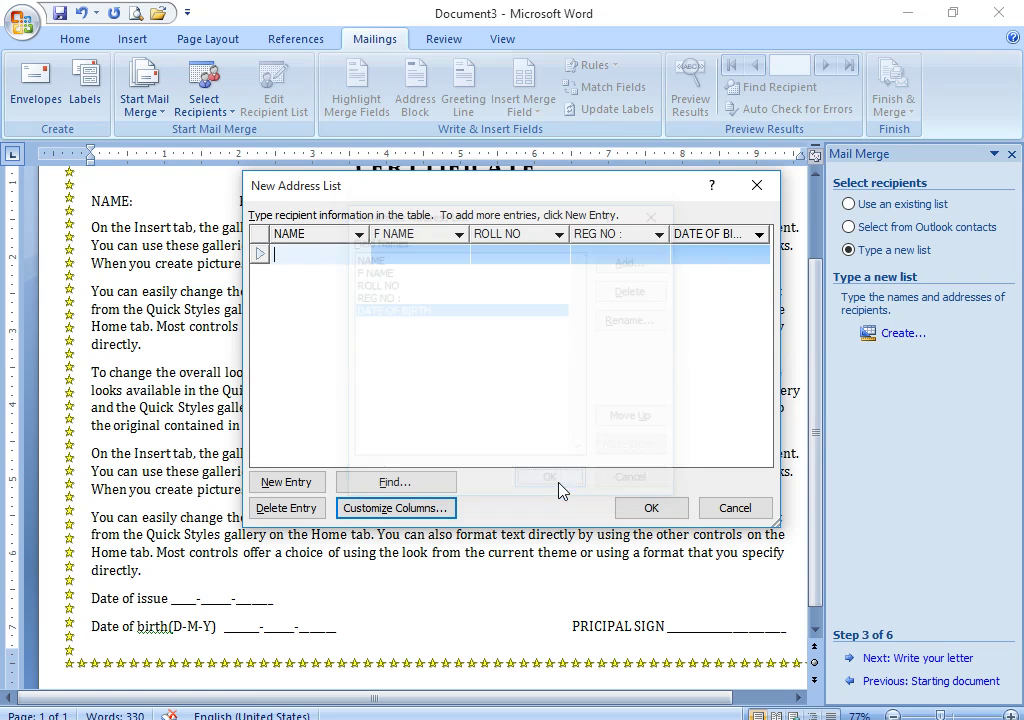
Enter the first student's name, father's name, roll number and date of birth in the address list.
{"action": "left_click", "coordinate": [325, 253]}
{"action": "type", "text": "FAWAD"}
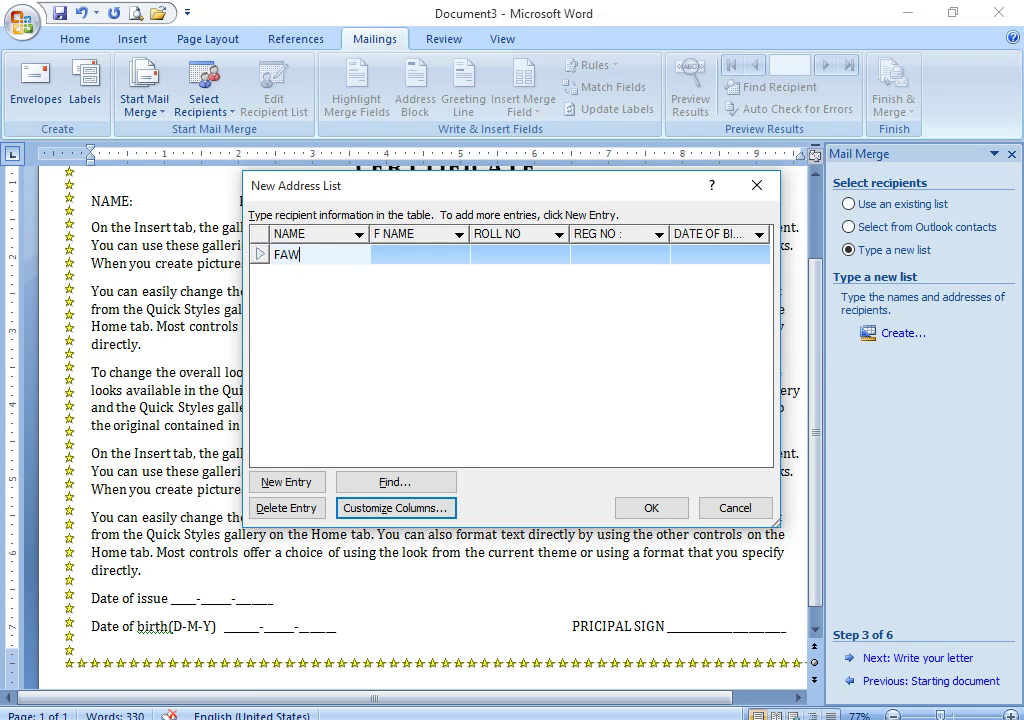
{"action": "key", "text": "Tab"}
{"action": "type", "text": "I"}
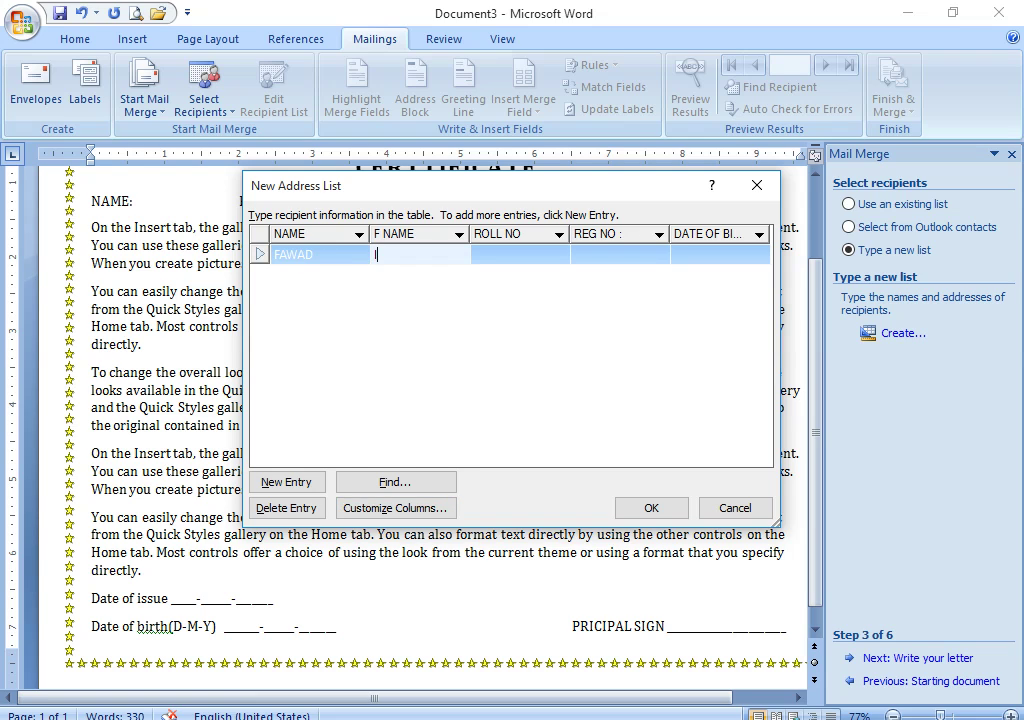
{"action": "type", "text": "MRAN"}
{"action": "key", "text": "Tab"}
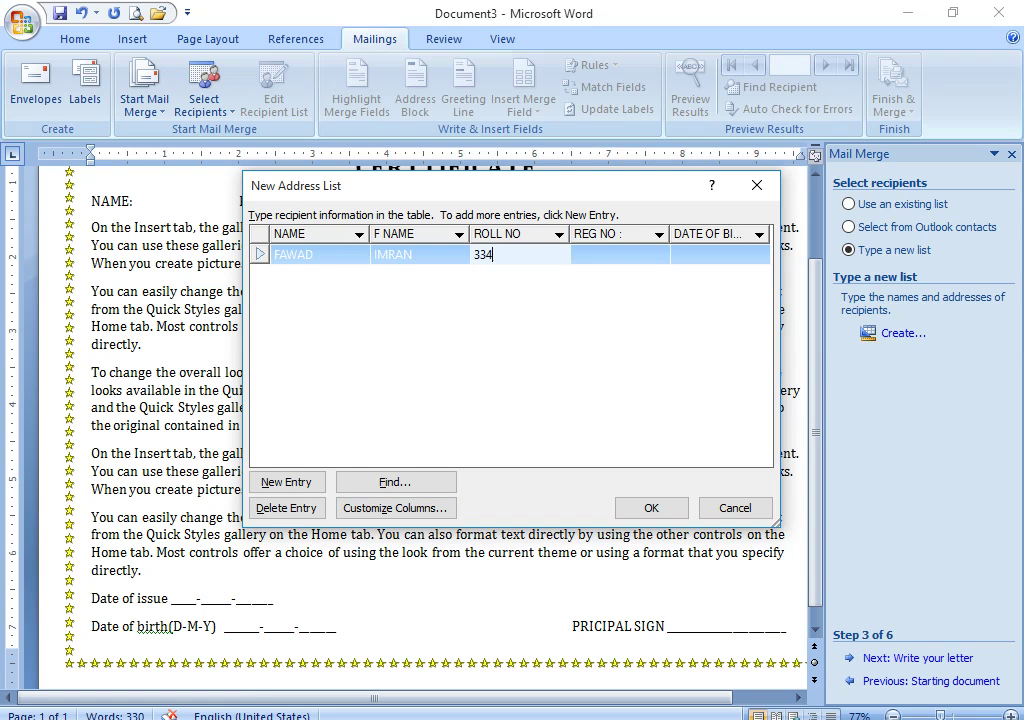
{"action": "key", "text": "Tab"}
{"action": "type", "text": "5440"}
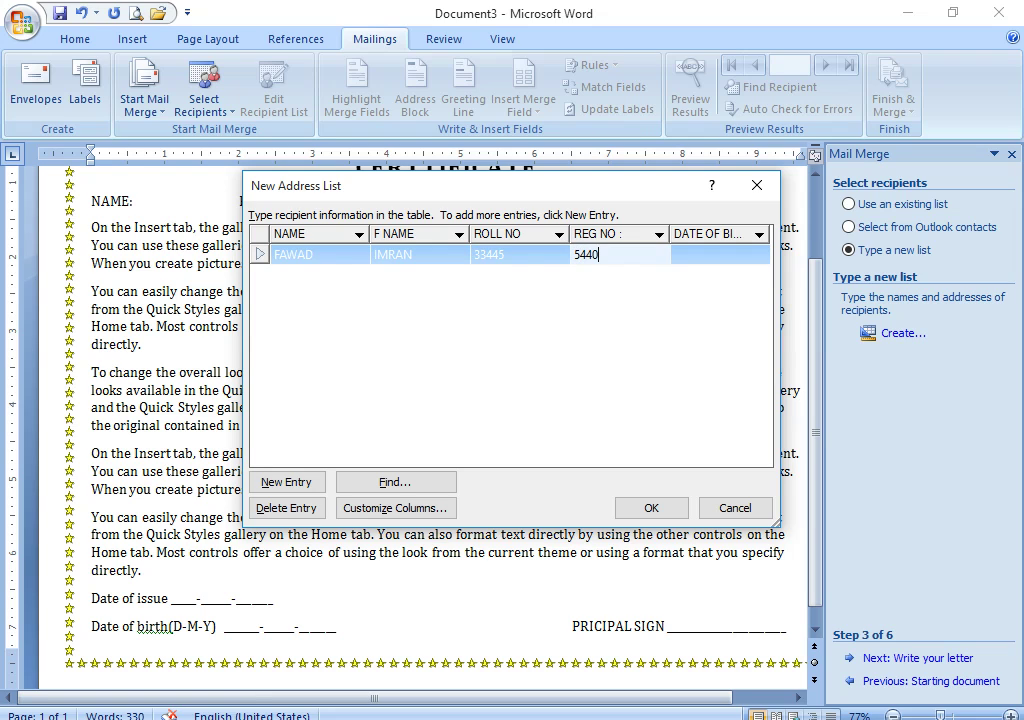
{"action": "key", "text": "Tab"}
{"action": "type", "text": "2"}
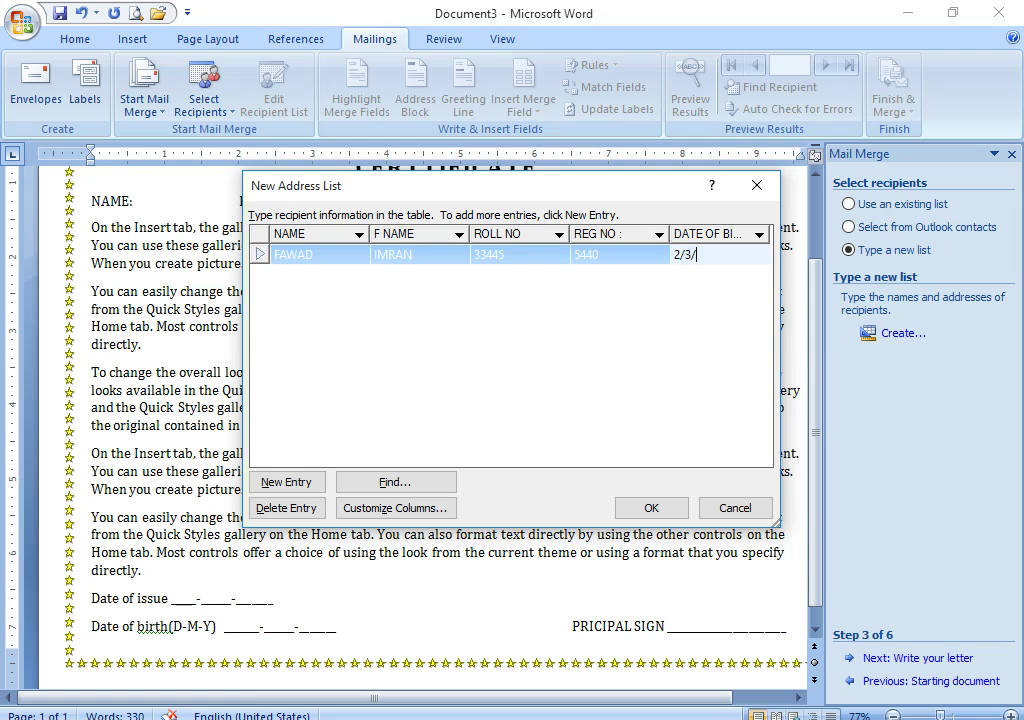
{"action": "type", "text": "000"}
Add a second student record with name, father's name, roll number, registration number and date of birth.
{"action": "left_click", "coordinate": [281, 489]}
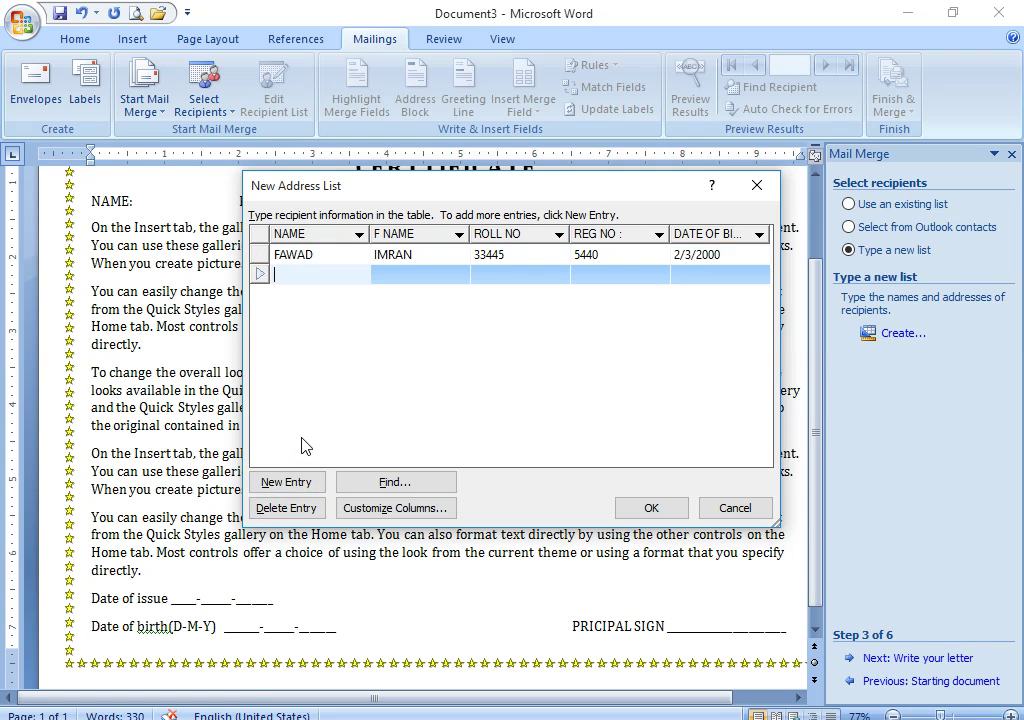
{"action": "key", "text": "Tab"}
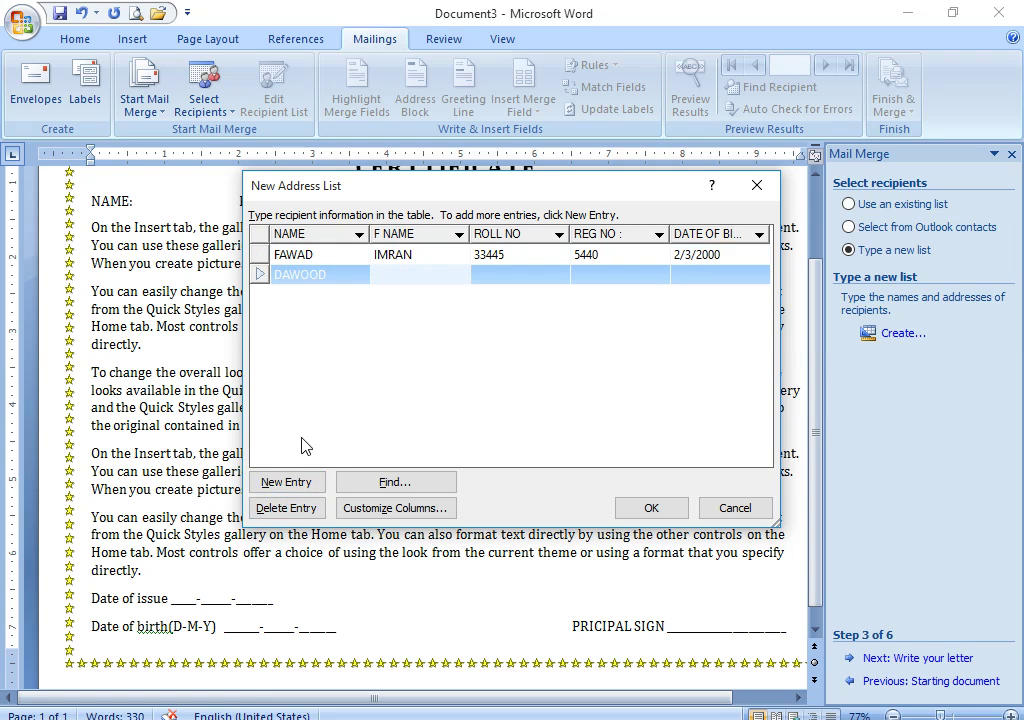
{"action": "key", "text": "Tab"}
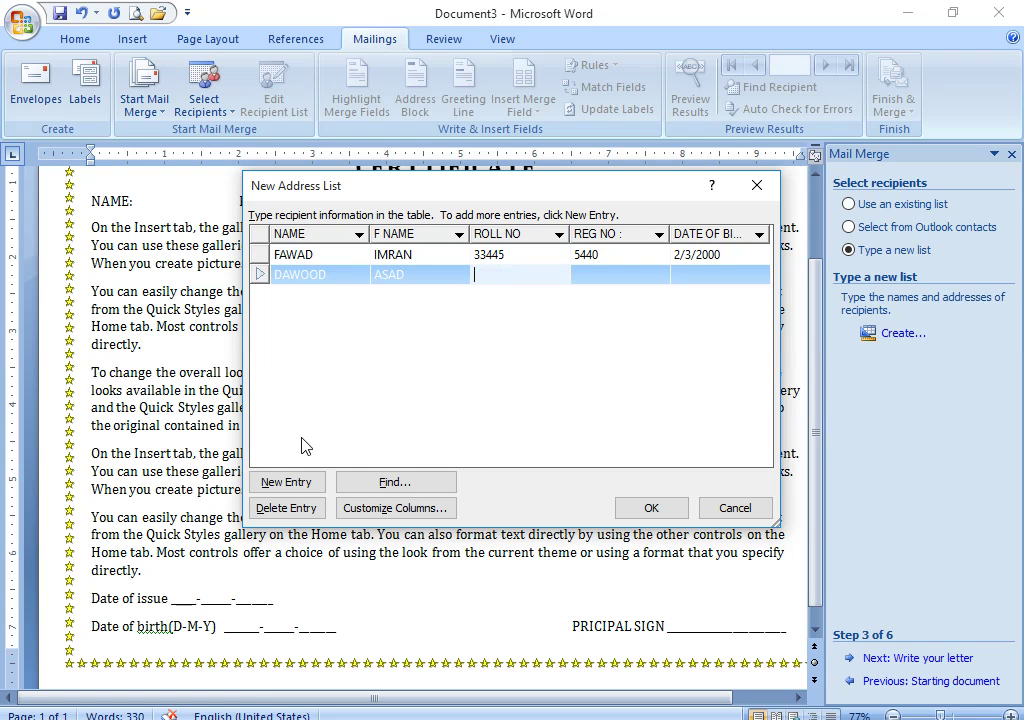
{"action": "left_click", "coordinate": [590, 255]}
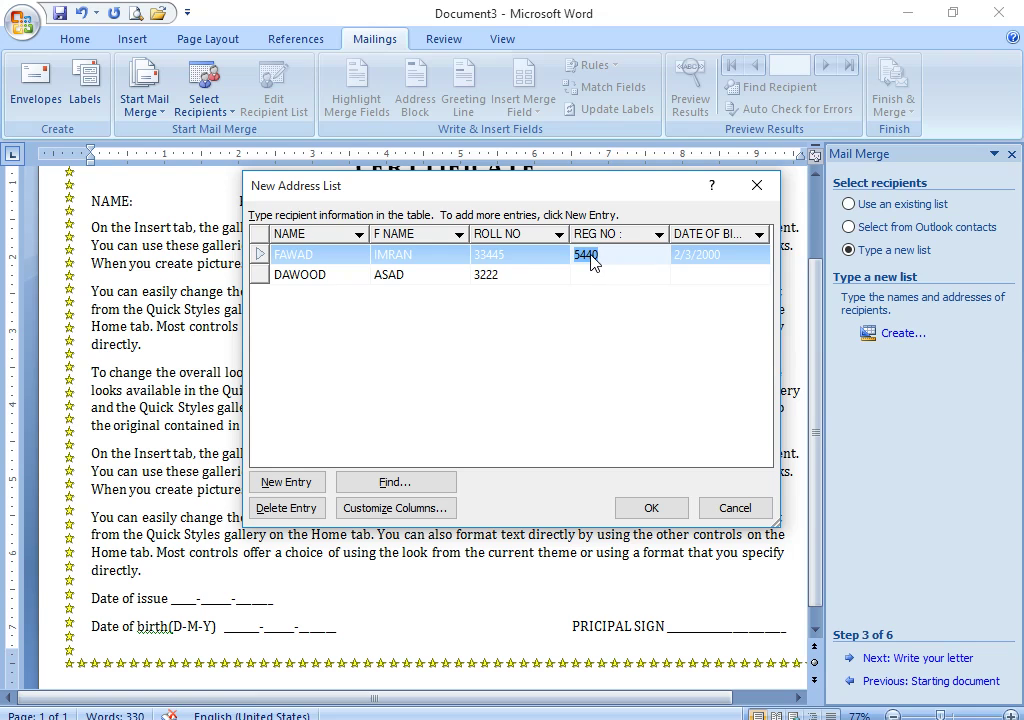
{"action": "left_click", "coordinate": [600, 274]}
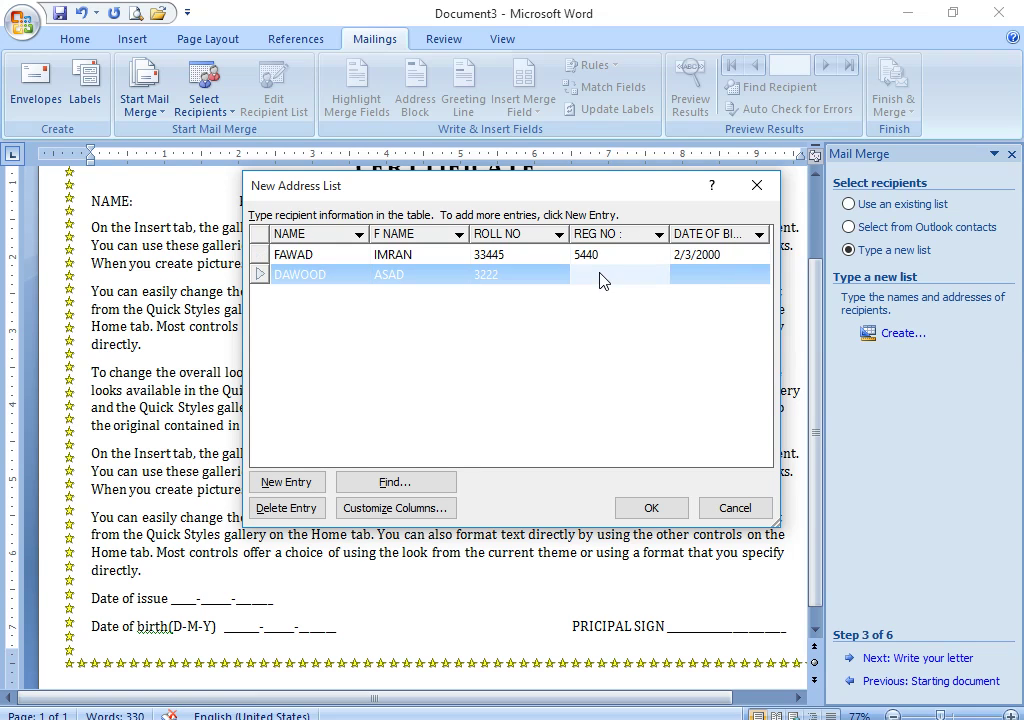
{"action": "type", "text": "5440"}
{"action": "left_click", "coordinate": [704, 277]}
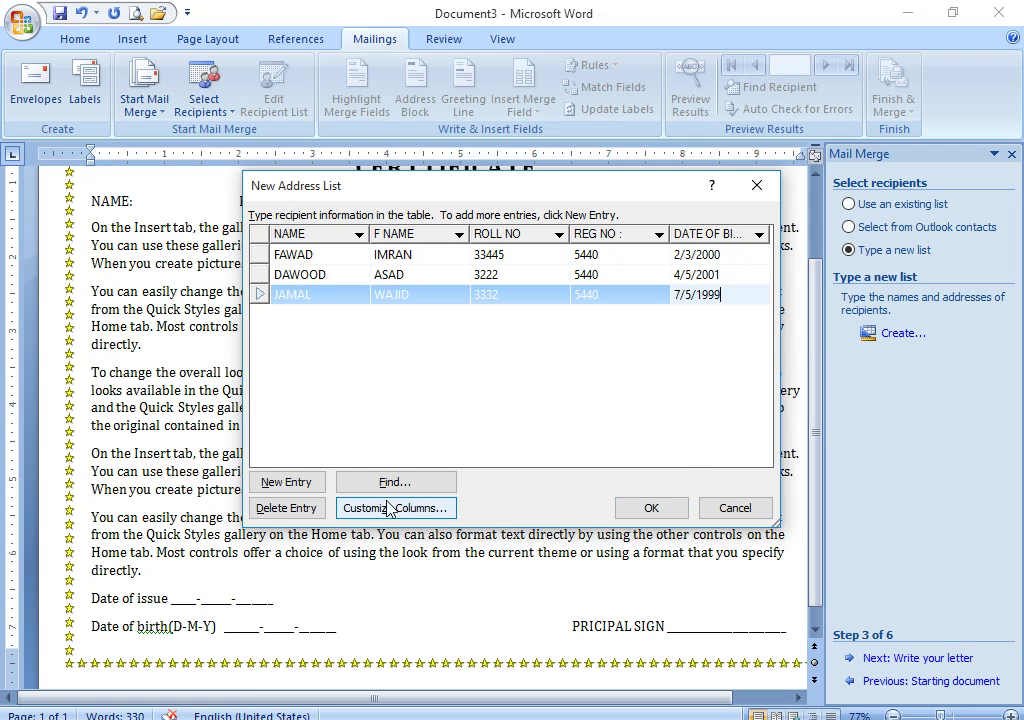
{"action": "left_click", "coordinate": [670, 512]}
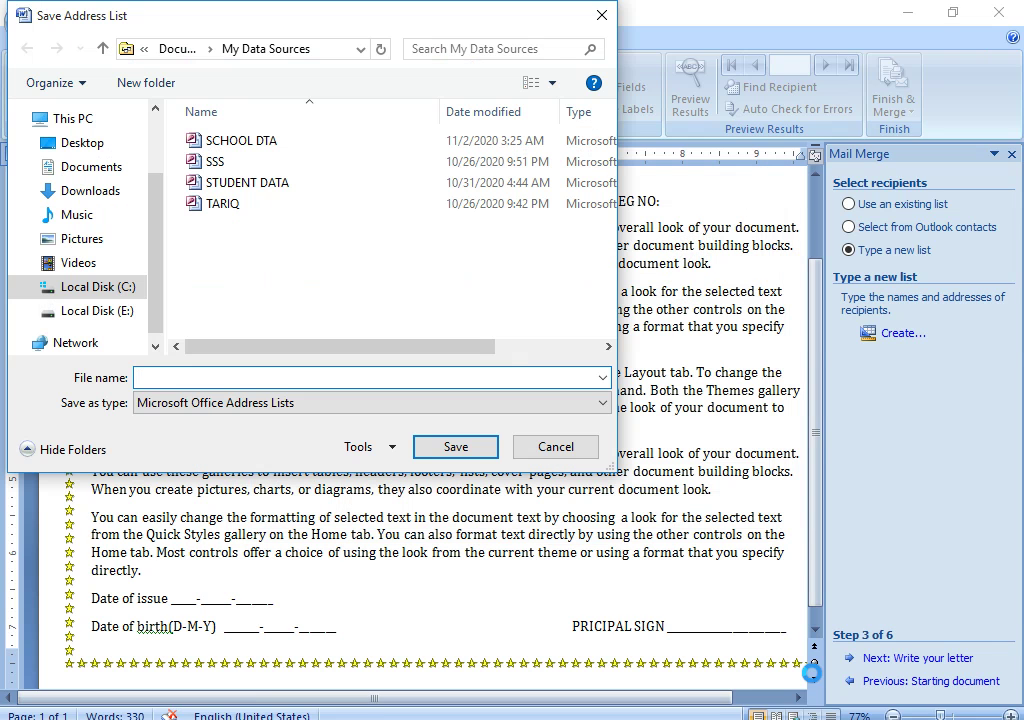
Save the address list as SCHOOL DATA REPORT and accept it as the merge recipient list.
{"action": "type", "text": "SCHOO"}
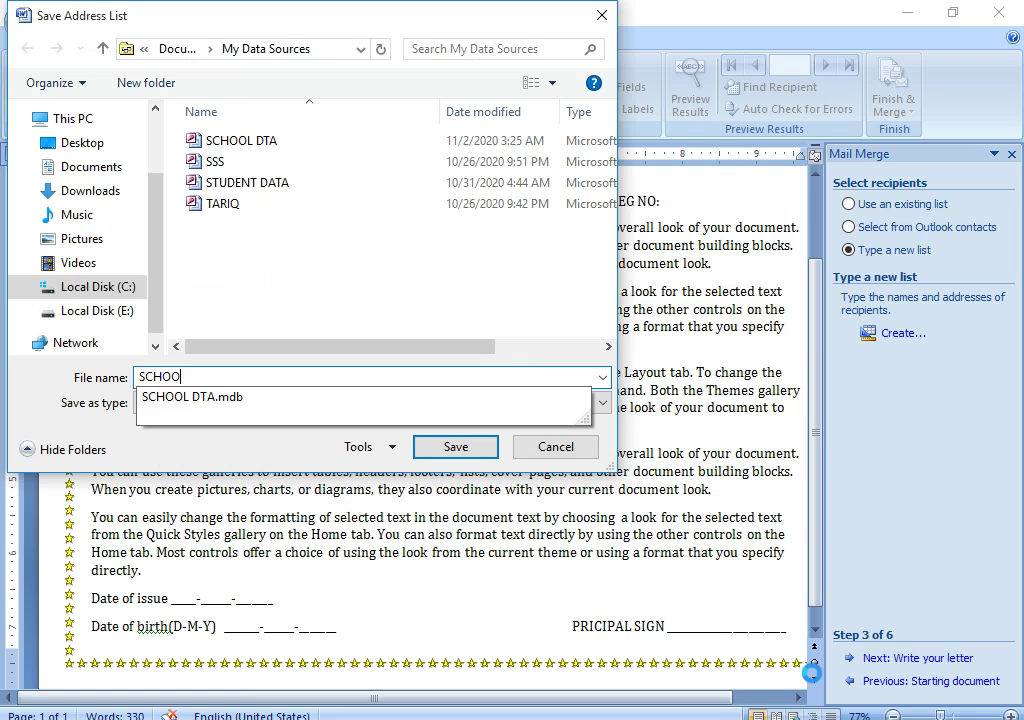
{"action": "type", "text": "L DATA REPORT"}
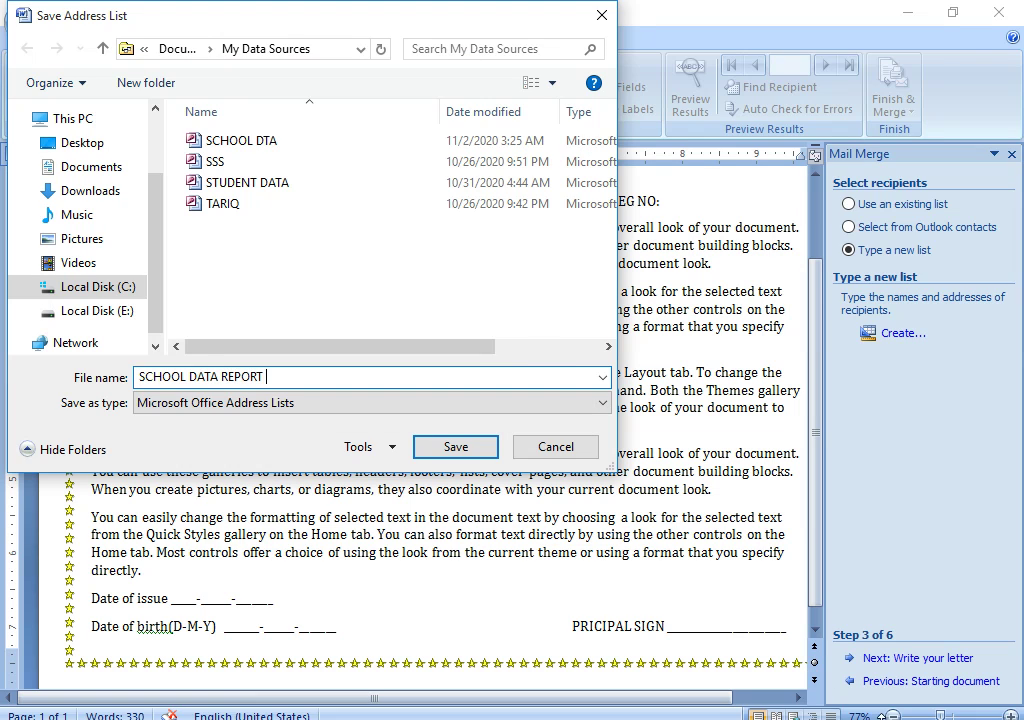
{"action": "left_click", "coordinate": [466, 447]}
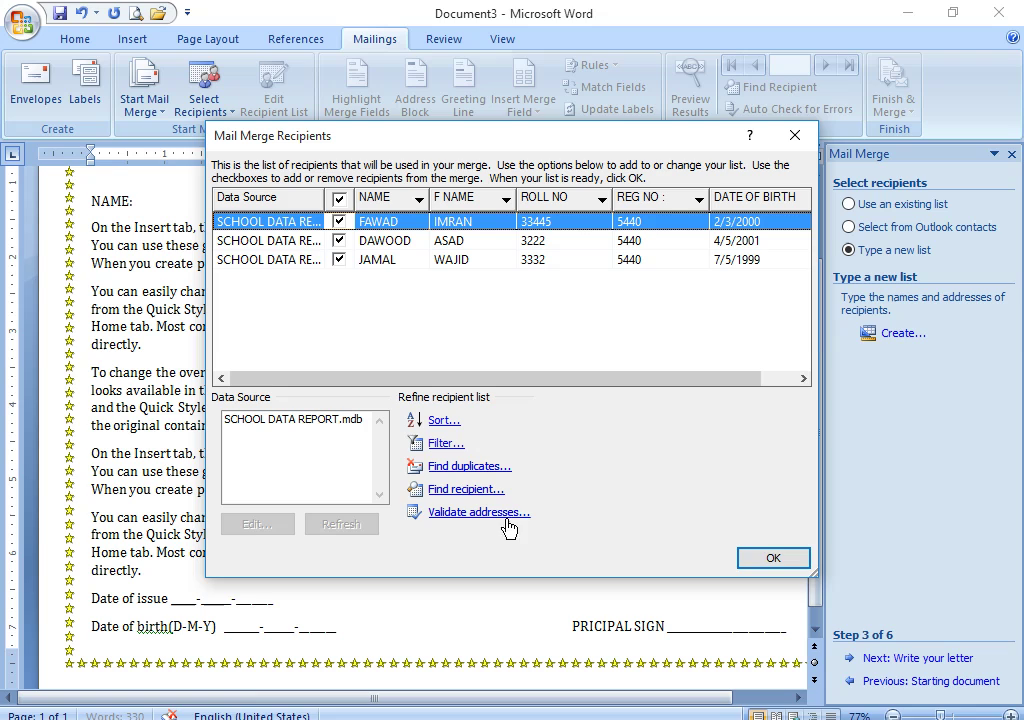
{"action": "left_click", "coordinate": [756, 561]}
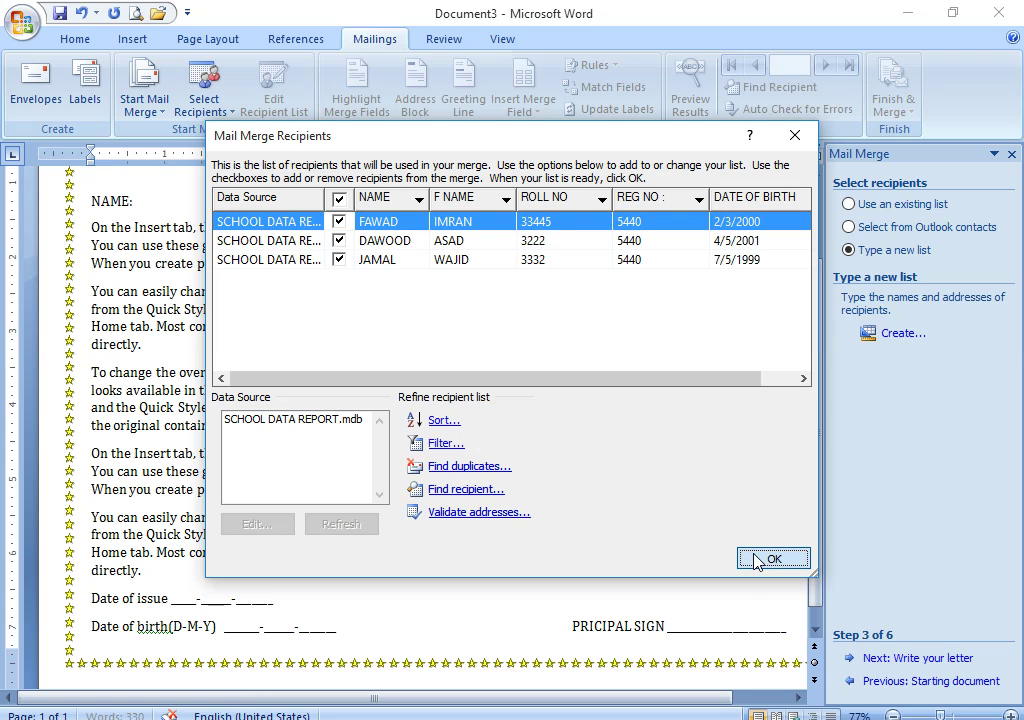
{"action": "left_click", "coordinate": [330, 421]}
{"action": "left_click", "coordinate": [352, 525]}
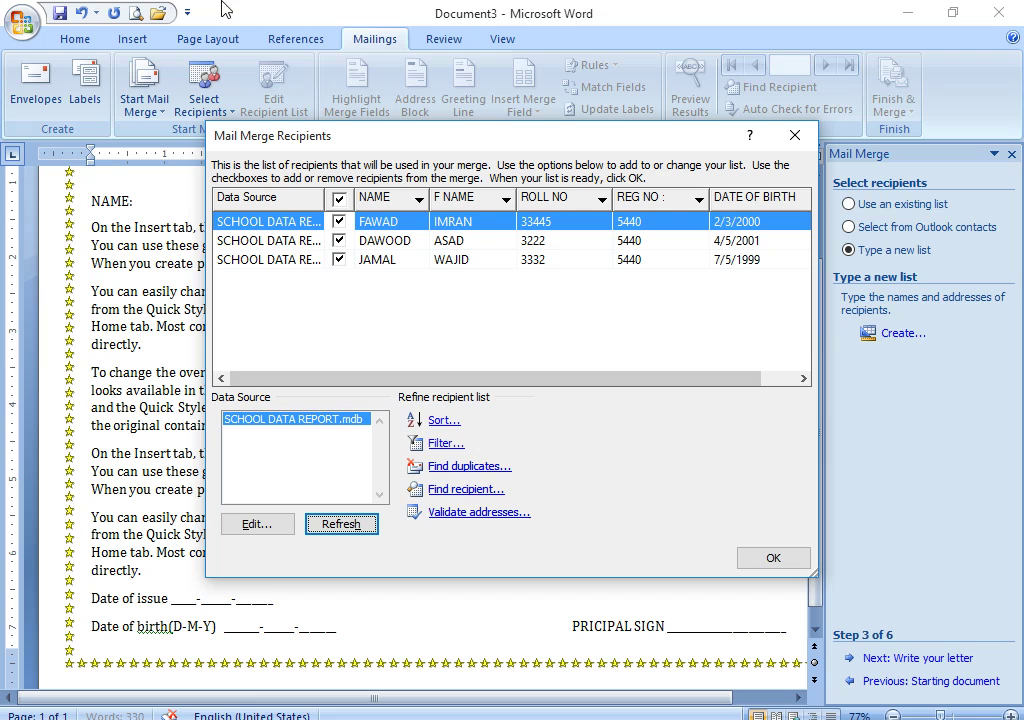
{"action": "left_click", "coordinate": [768, 553]}
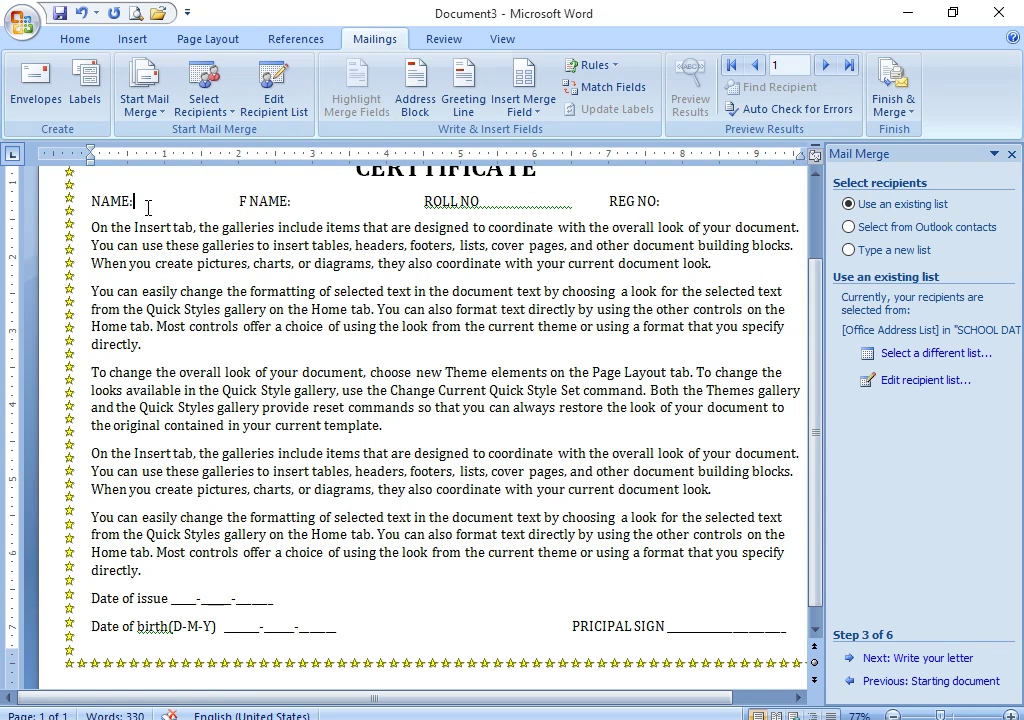
Insert the NAME, F_NAME and ROLL_NO merge fields after their certificate labels.
{"action": "left_click", "coordinate": [524, 105]}
{"action": "left_click", "coordinate": [541, 132]}
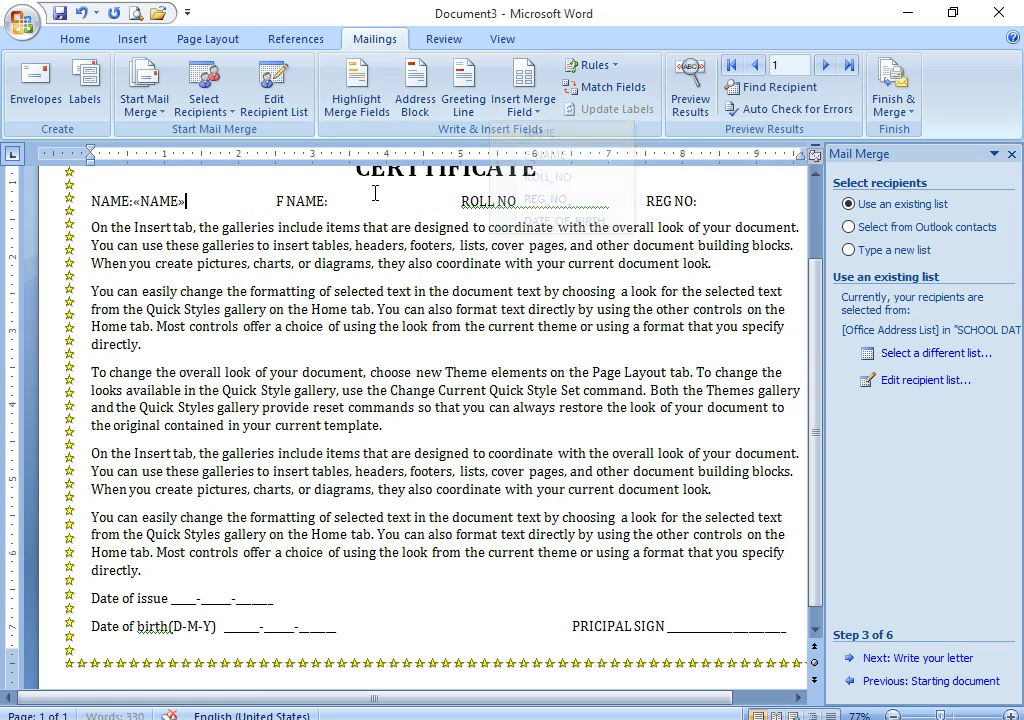
{"action": "left_click", "coordinate": [330, 201]}
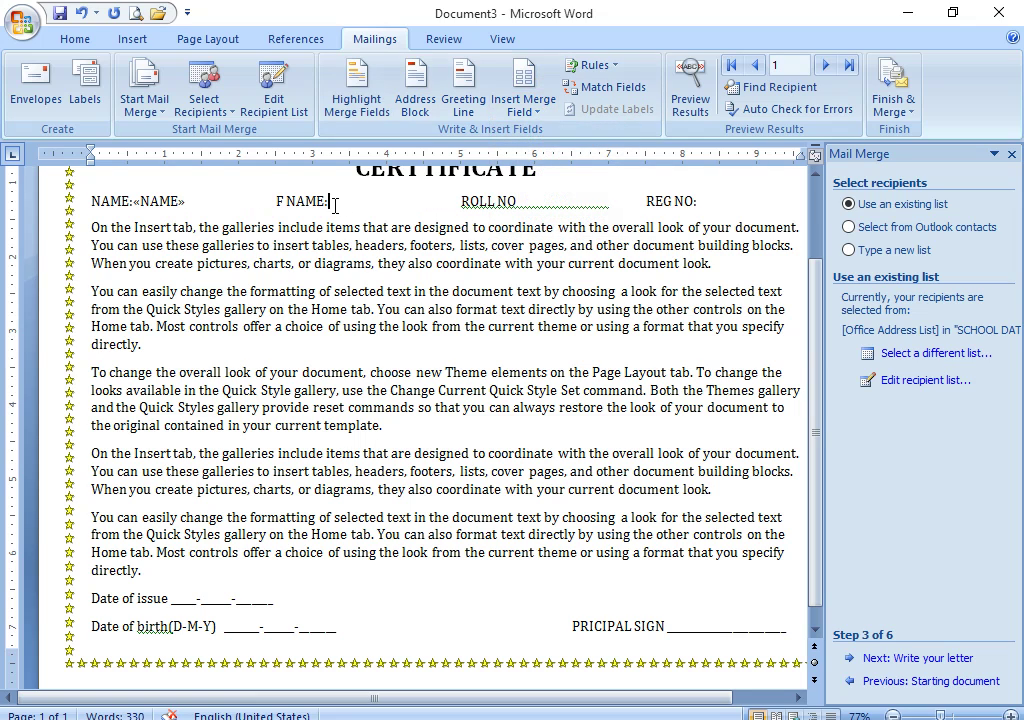
{"action": "left_click", "coordinate": [537, 117]}
{"action": "left_click", "coordinate": [542, 155]}
{"action": "left_click", "coordinate": [592, 201]}
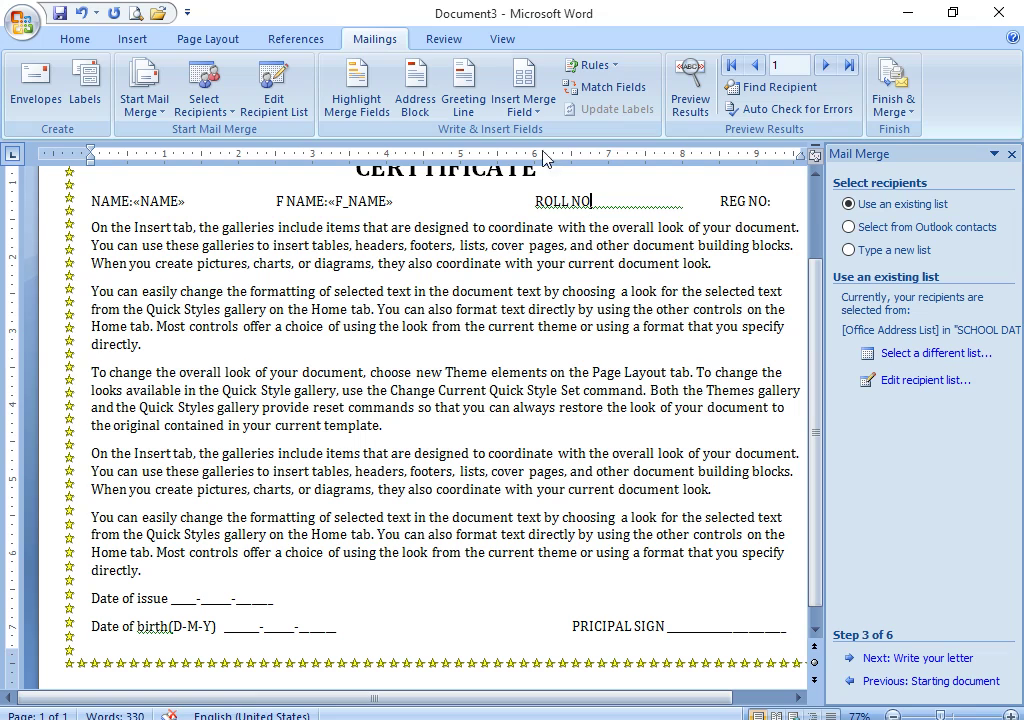
{"action": "left_click", "coordinate": [526, 105]}
{"action": "left_click", "coordinate": [541, 176]}
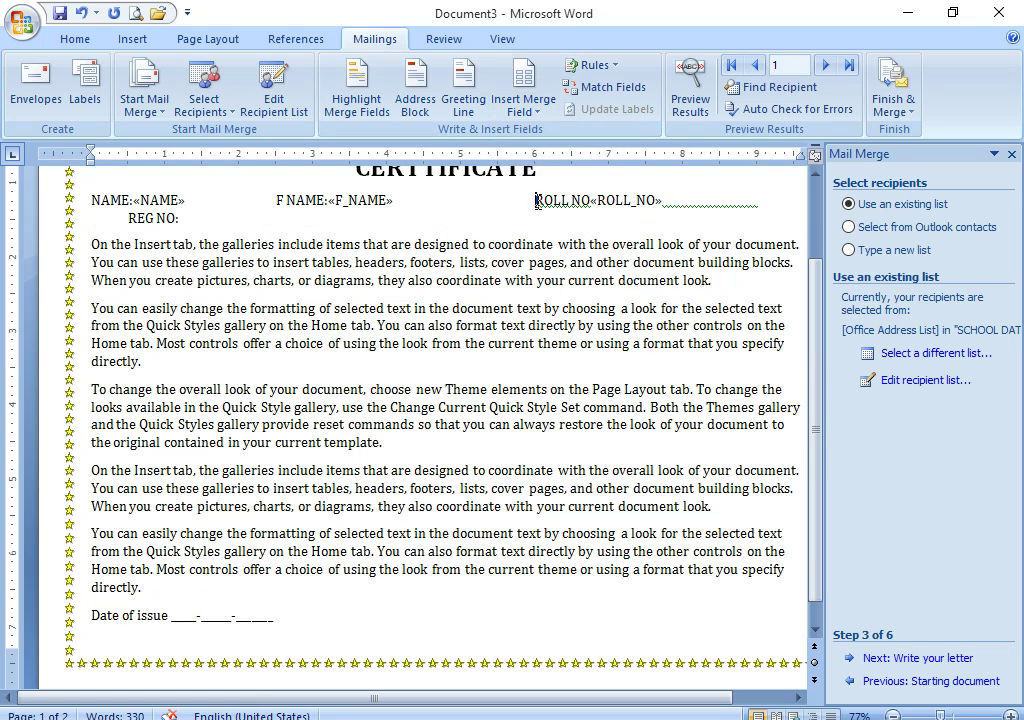
Tighten the label spacing, insert the REG_NO field, and close the Mail Merge pane.
{"action": "left_click", "coordinate": [536, 200]}
{"action": "key", "text": "BackSpace"}
{"action": "key", "text": "BackSpace"}
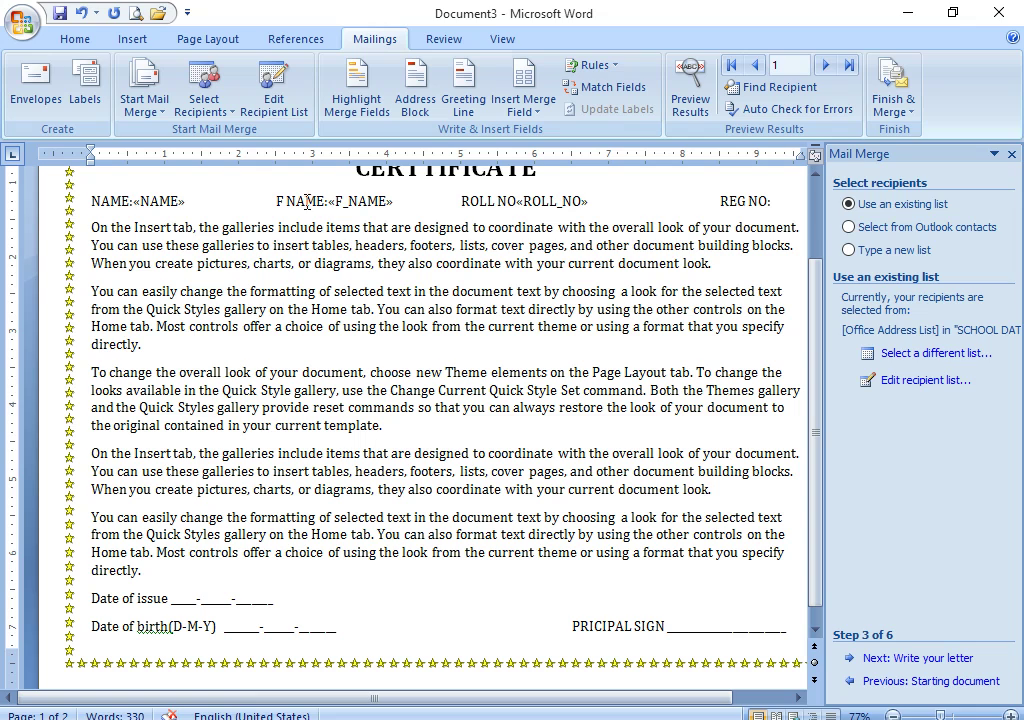
{"action": "left_click", "coordinate": [277, 201]}
{"action": "key", "text": "BackSpace"}
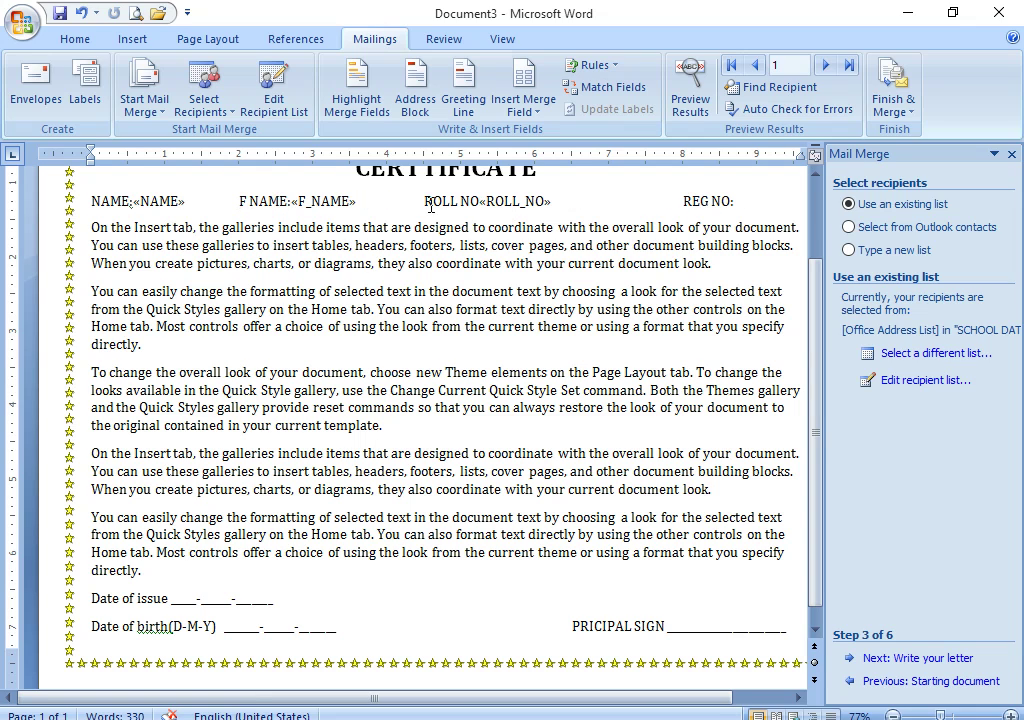
{"action": "key", "text": "BackSpace"}
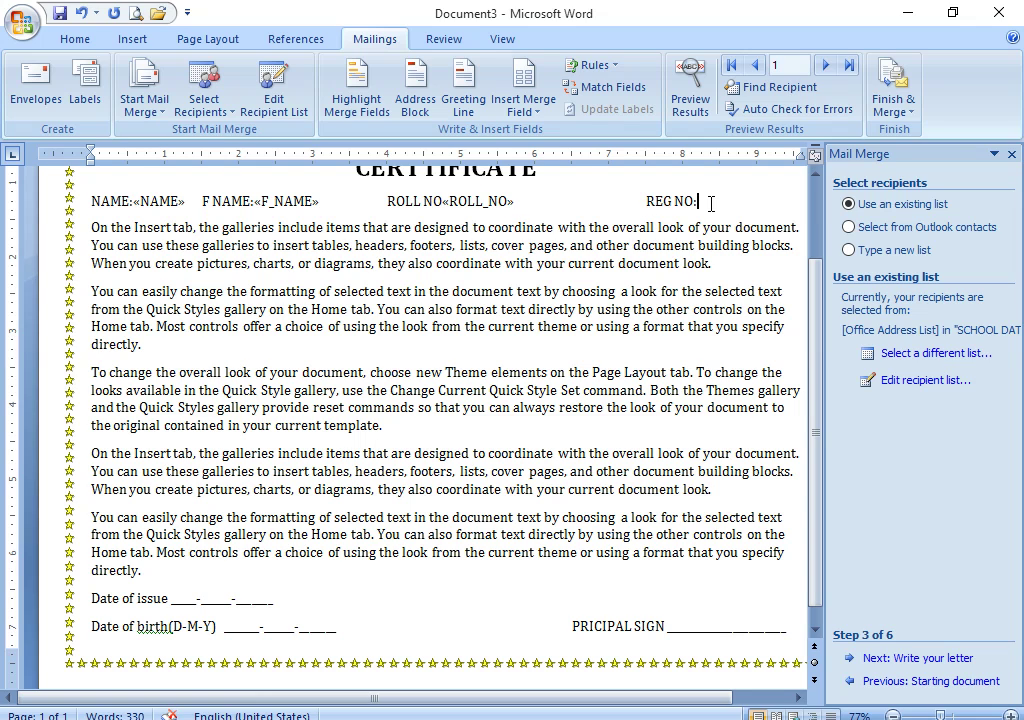
{"action": "left_click", "coordinate": [530, 110]}
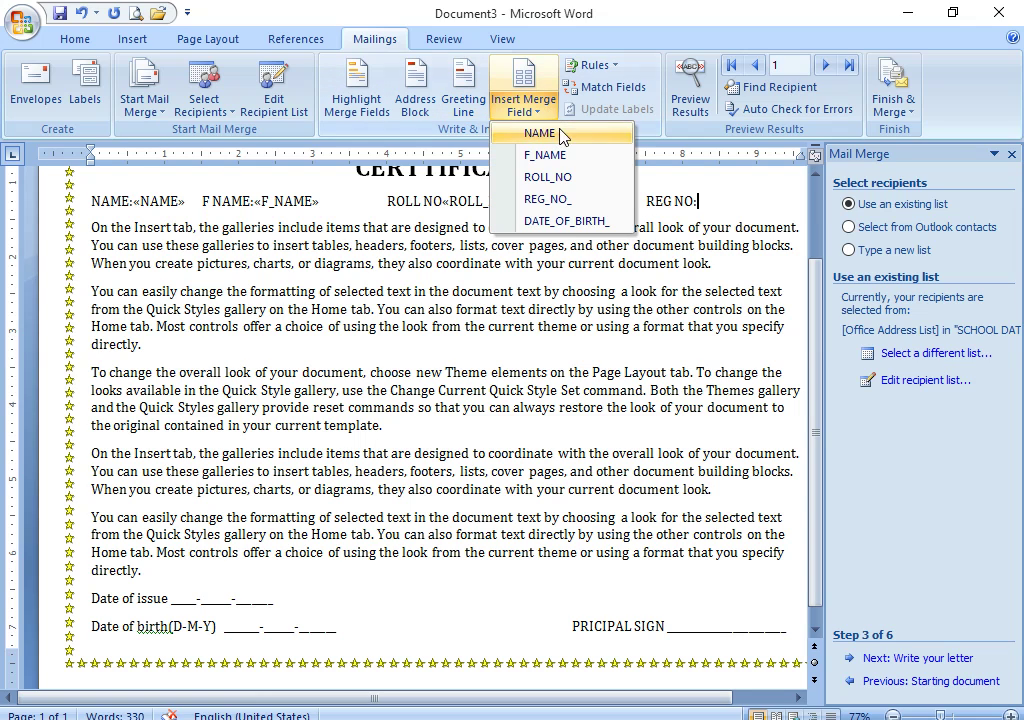
{"action": "left_click", "coordinate": [568, 200]}
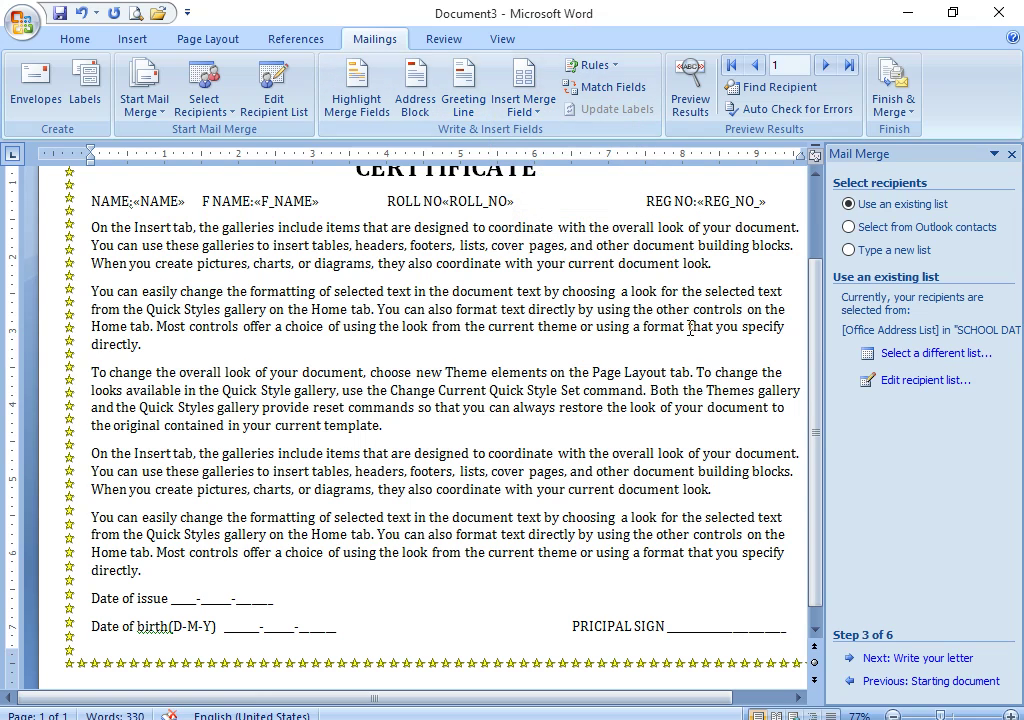
{"action": "left_click", "coordinate": [1012, 155]}
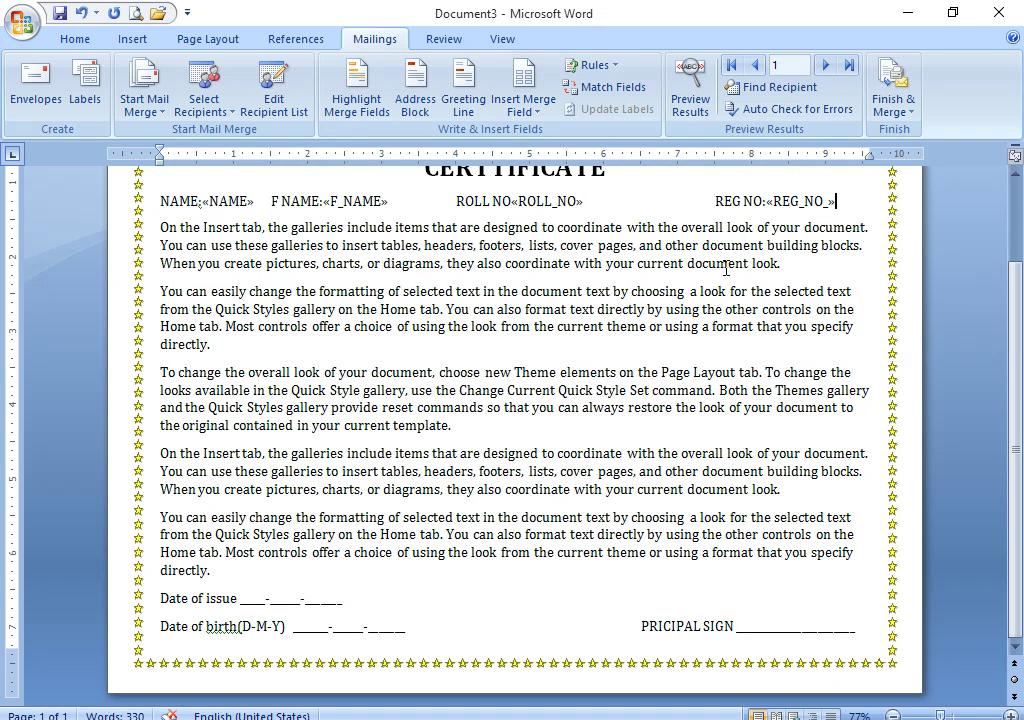
Add spacing before the ROLL NO and REG NO labels.
{"action": "scroll", "coordinate": [850, 307], "scroll_direction": "up", "scroll_amount": 2}
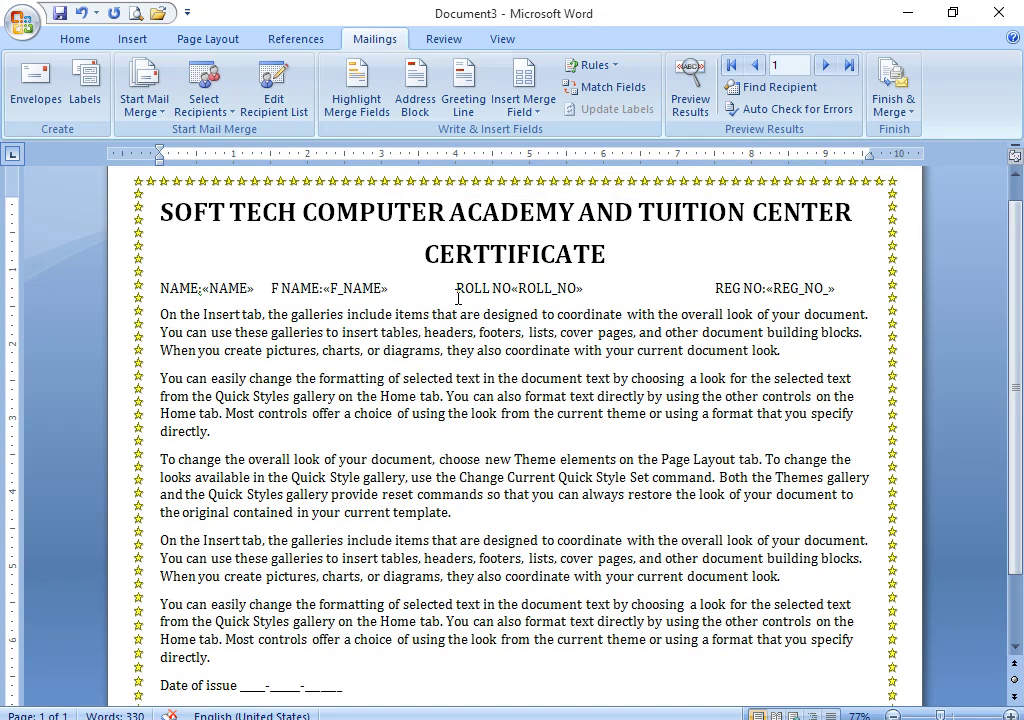
{"action": "left_click", "coordinate": [457, 290]}
{"action": "left_click", "coordinate": [716, 288]}
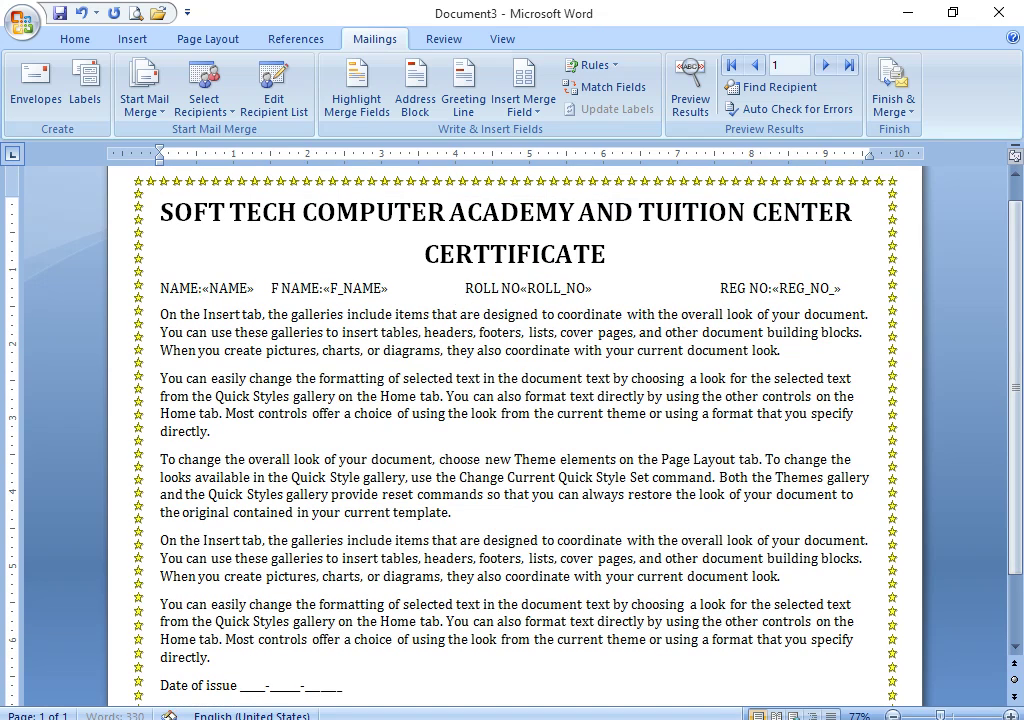
{"action": "scroll", "coordinate": [720, 530], "scroll_direction": "down", "scroll_amount": 2}
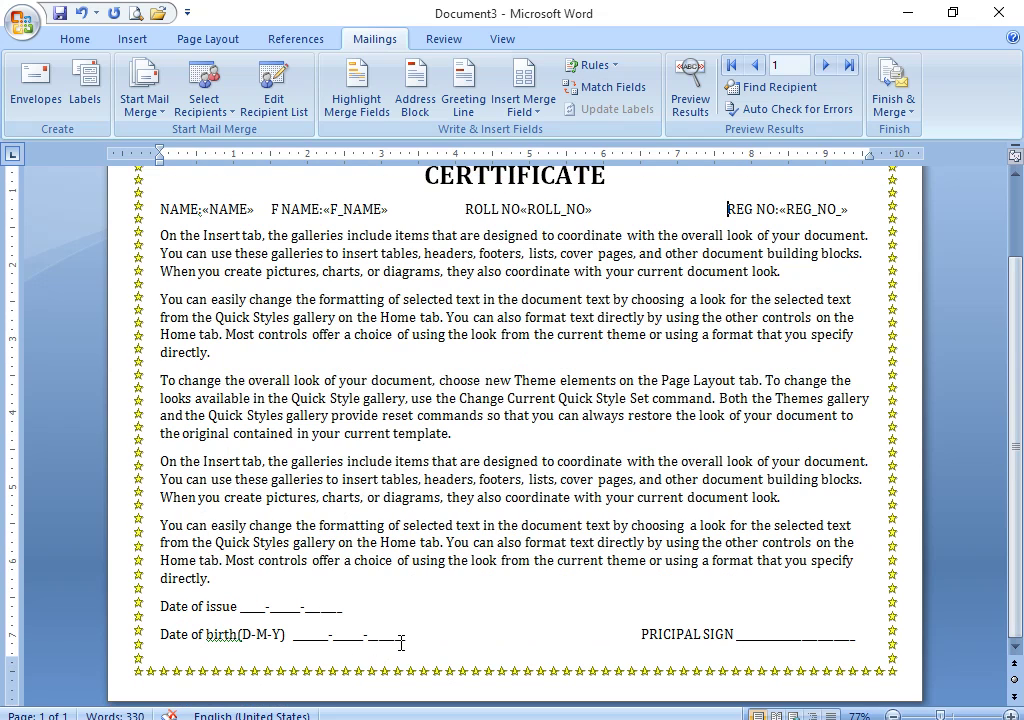
Delete the blank underscores after Date of birth, undoing an accidental line deletion.
{"action": "left_click_drag", "start_coordinate": [404, 641], "coordinate": [288, 641]}
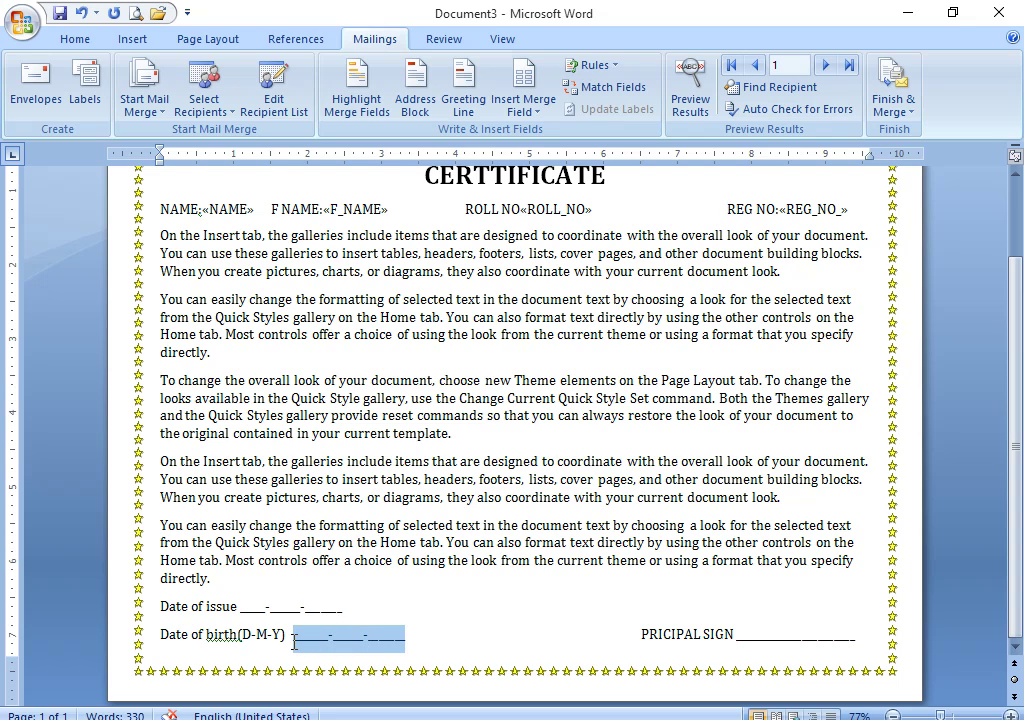
{"action": "key", "text": "Delete"}
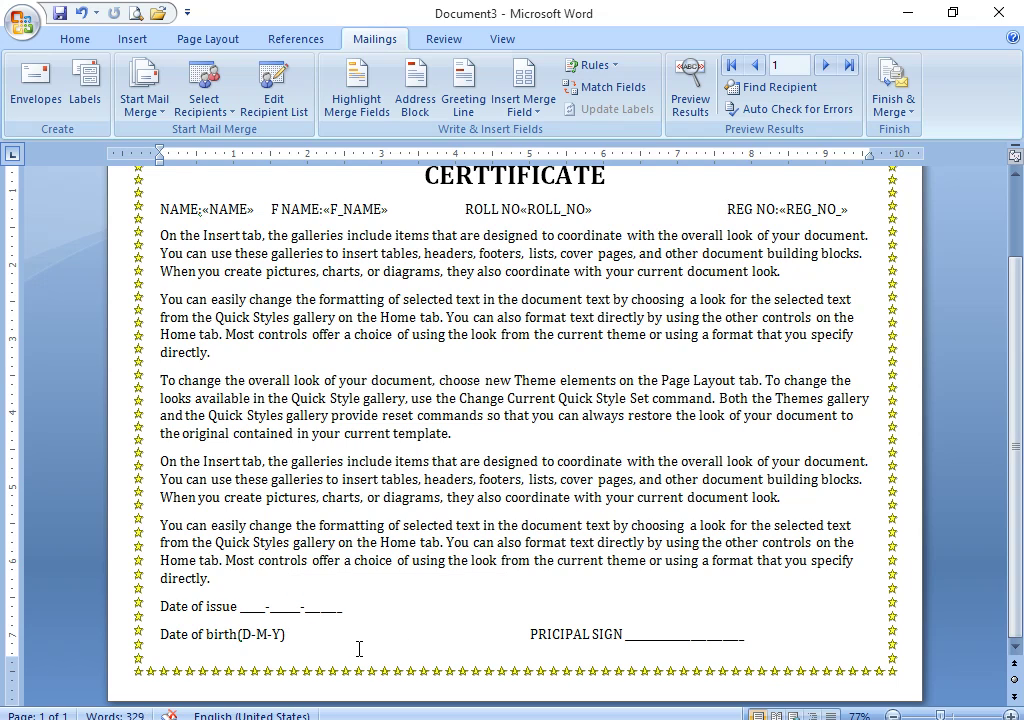
{"action": "key", "text": "shift+Home"}
{"action": "key", "text": "shift+End"}
{"action": "key", "text": "Delete"}
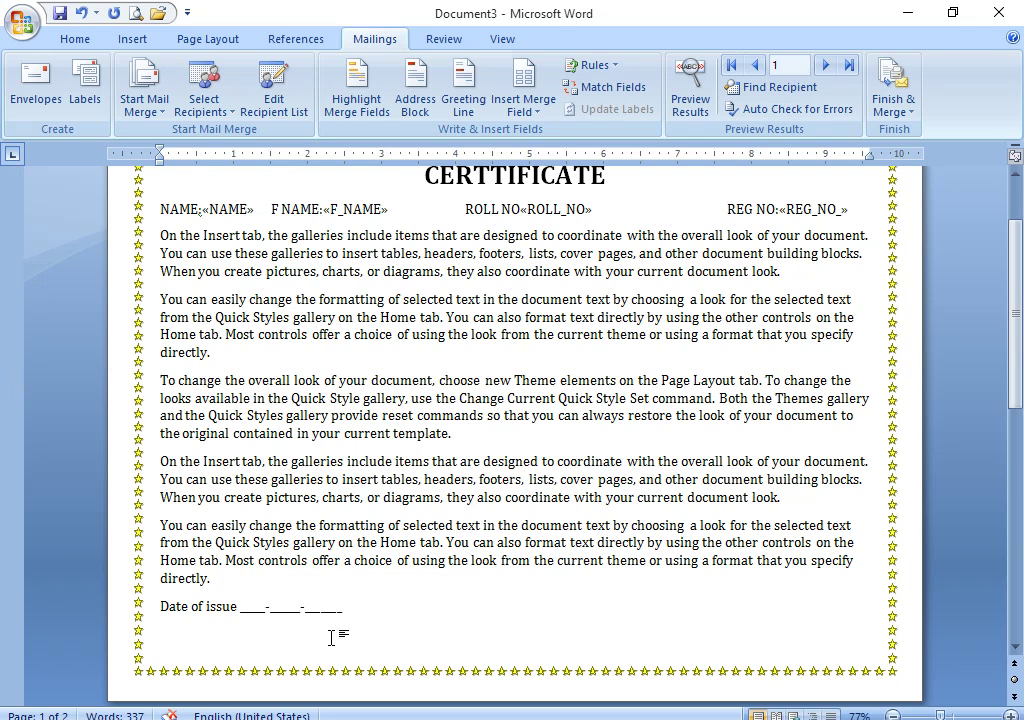
{"action": "key", "text": "ctrl+z"}
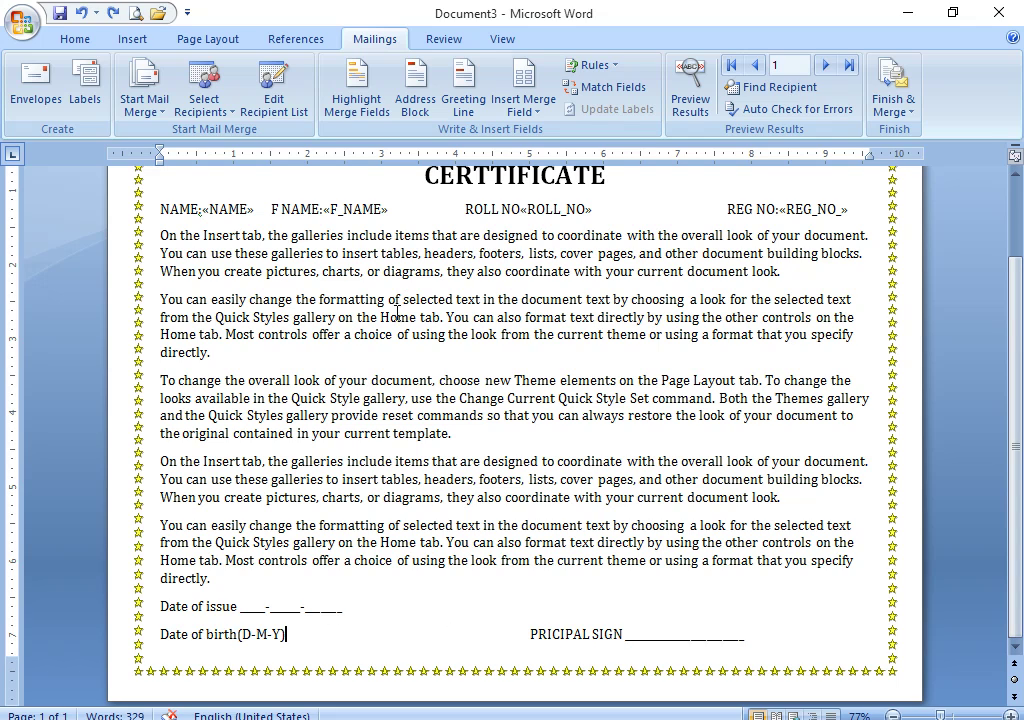
Insert the DATE_OF_BIRTH_ merge field after 'Date of birth(D-M-Y)'.
{"action": "left_click", "coordinate": [523, 105]}
{"action": "left_click", "coordinate": [563, 220]}
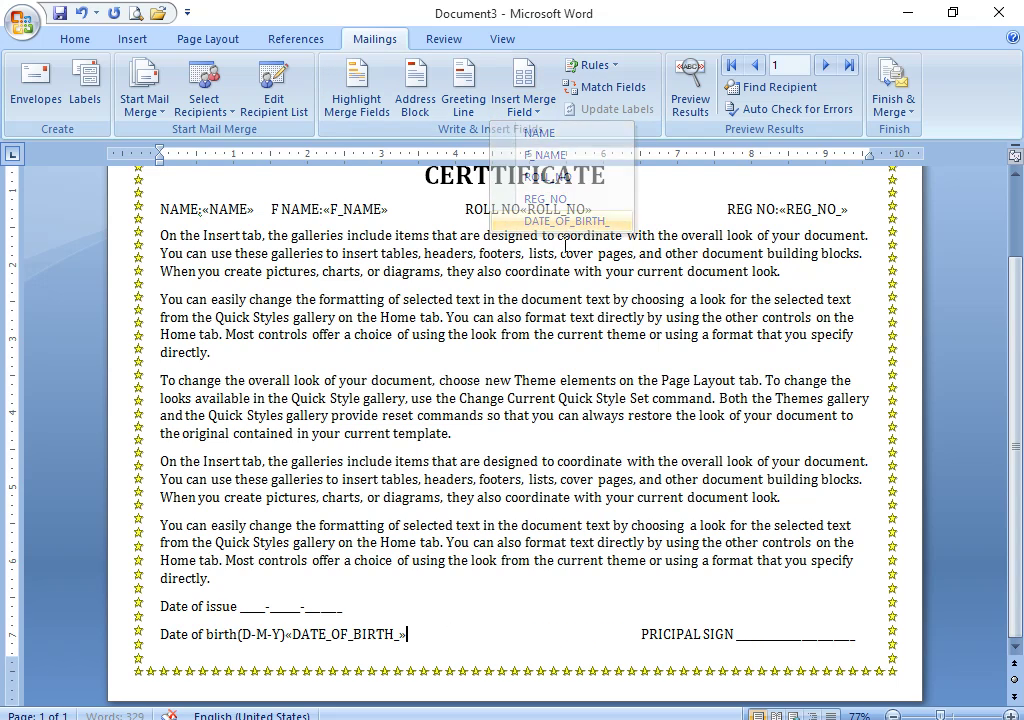
{"action": "left_click", "coordinate": [286, 635]}
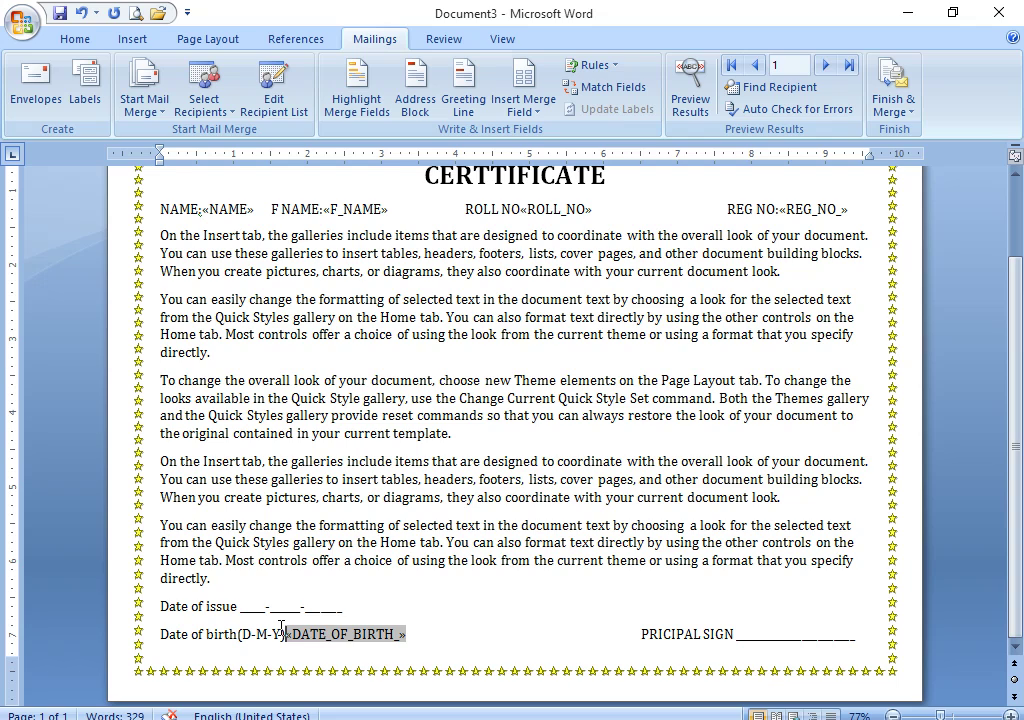
{"action": "left_click", "coordinate": [425, 646]}
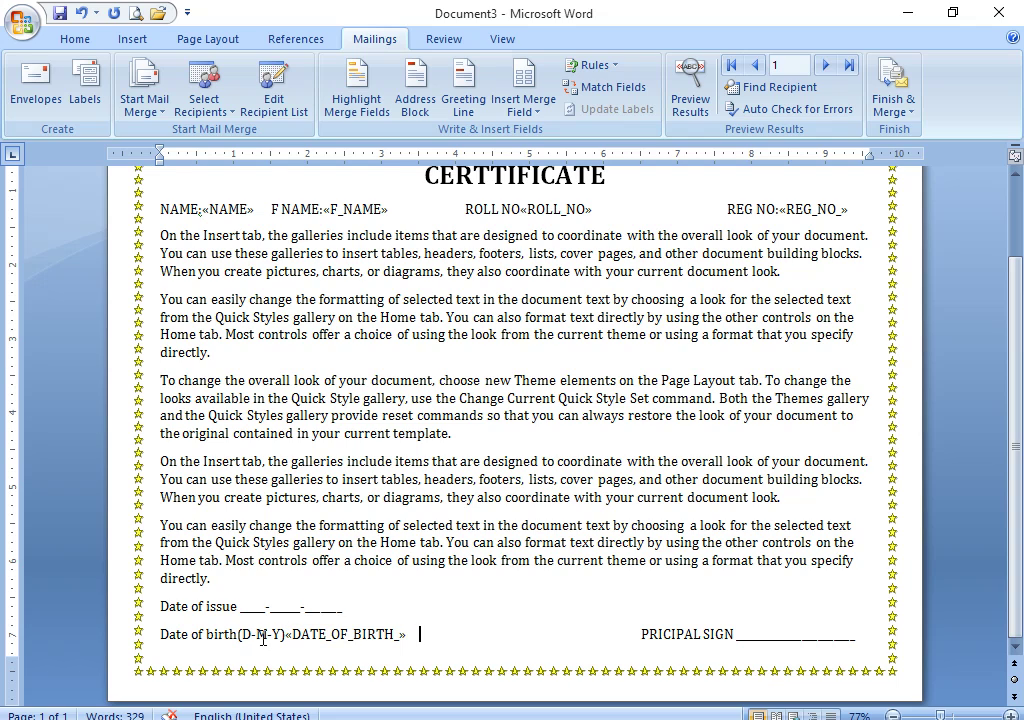
{"action": "left_click_drag", "start_coordinate": [288, 637], "coordinate": [236, 640]}
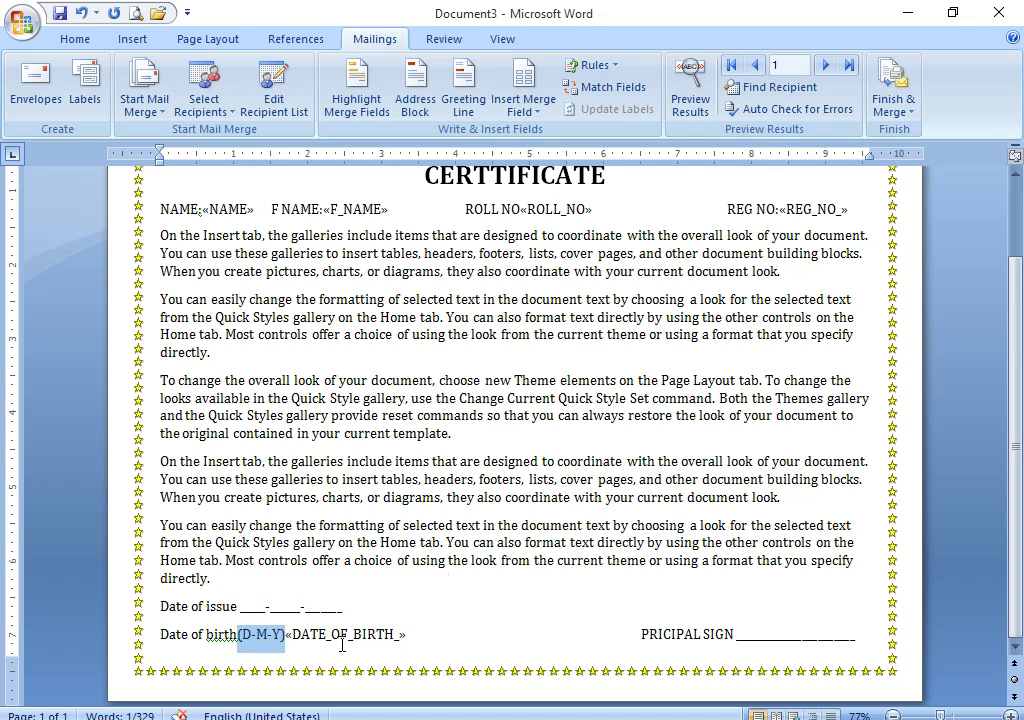
{"action": "left_click", "coordinate": [413, 640]}
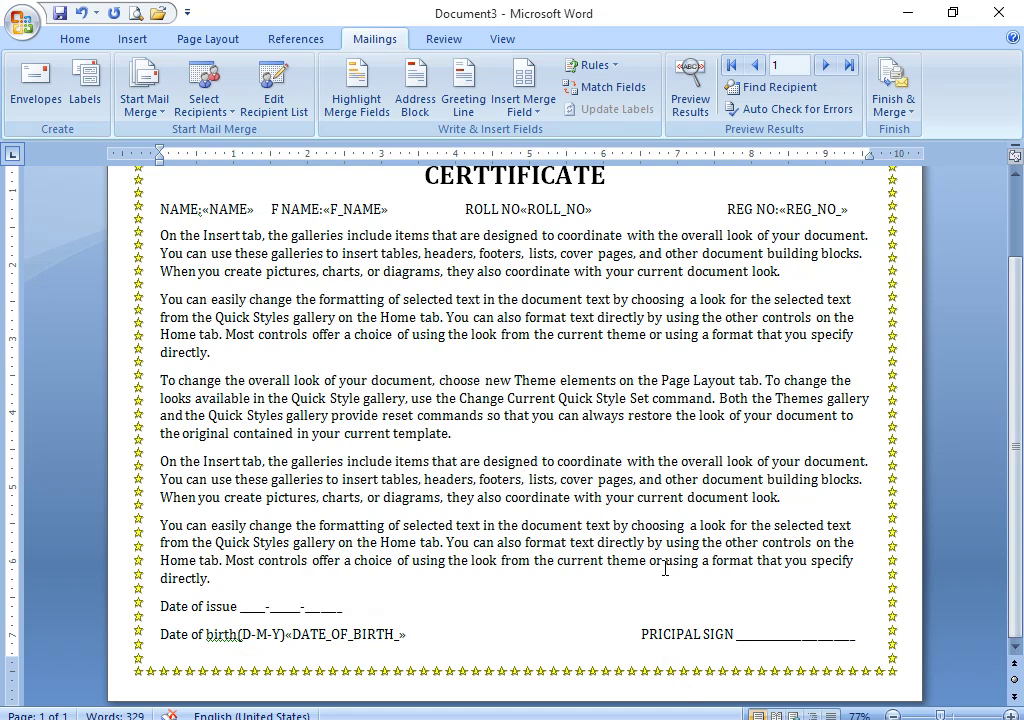
Justify the five certificate body paragraphs with Ctrl+J.
{"action": "left_click_drag", "start_coordinate": [222, 580], "coordinate": [170, 241]}
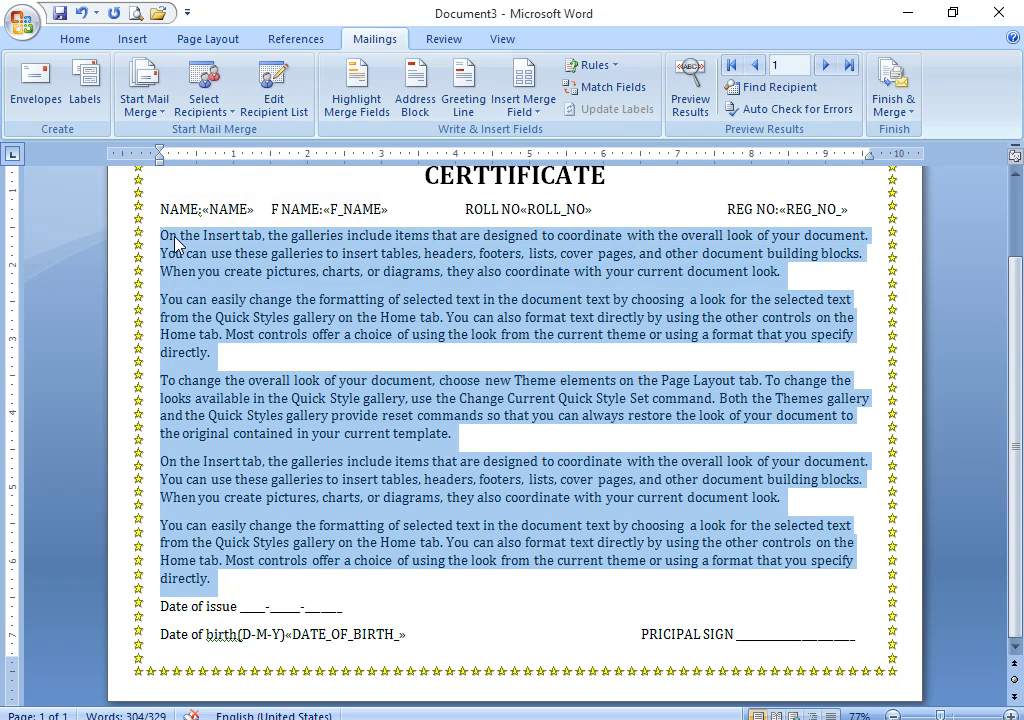
{"action": "key", "text": "ctrl+j"}
{"action": "left_click", "coordinate": [606, 483]}
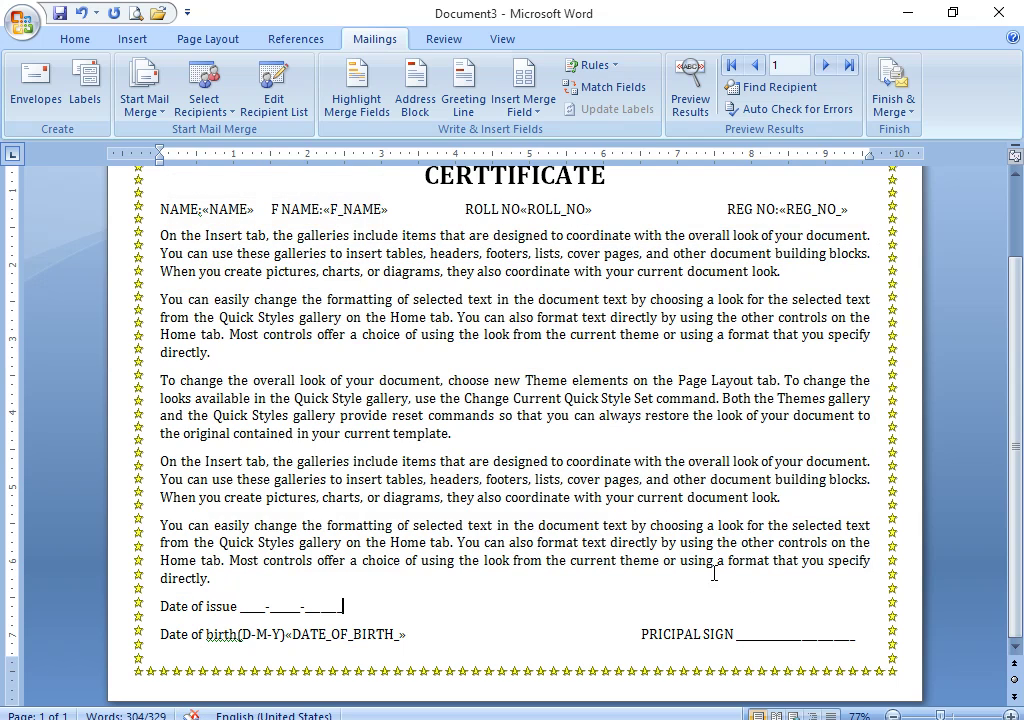
{"action": "left_click_drag", "start_coordinate": [1019, 449], "coordinate": [1018, 284]}
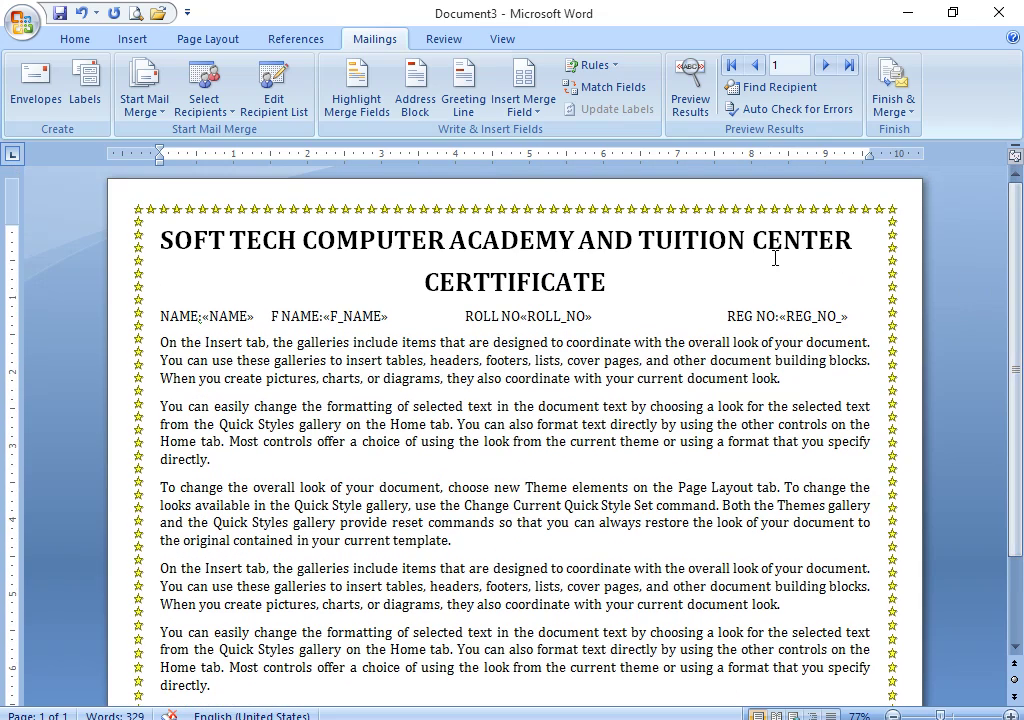
Preview the first student's certificate, then start a Finish & Merge to individual documents.
{"action": "left_click", "coordinate": [692, 112]}
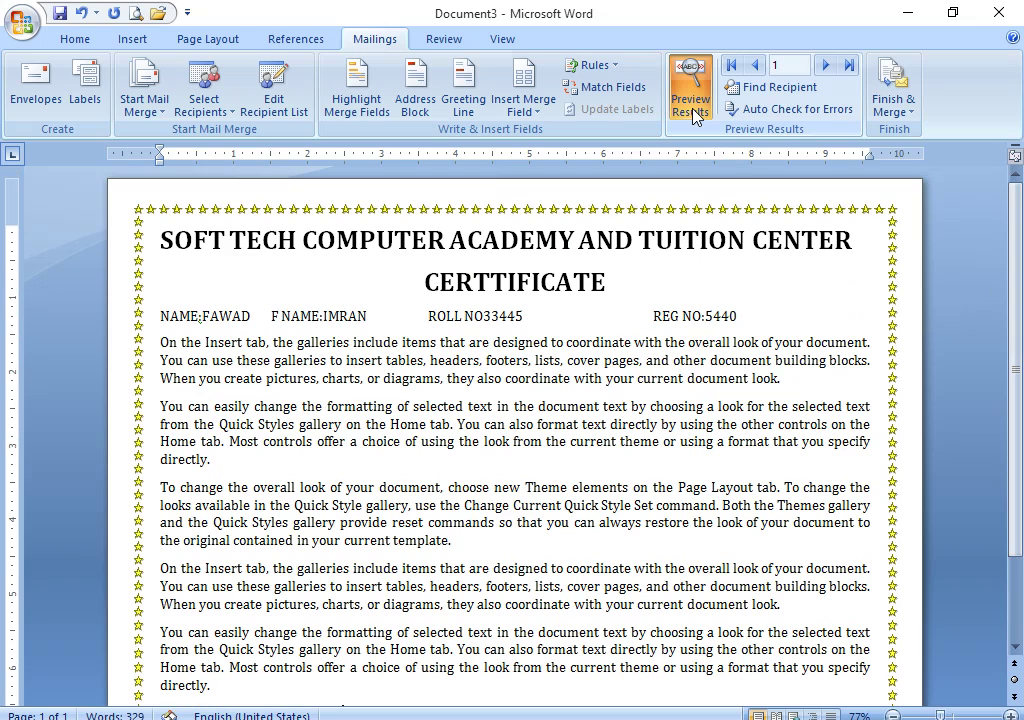
{"action": "left_click", "coordinate": [694, 112]}
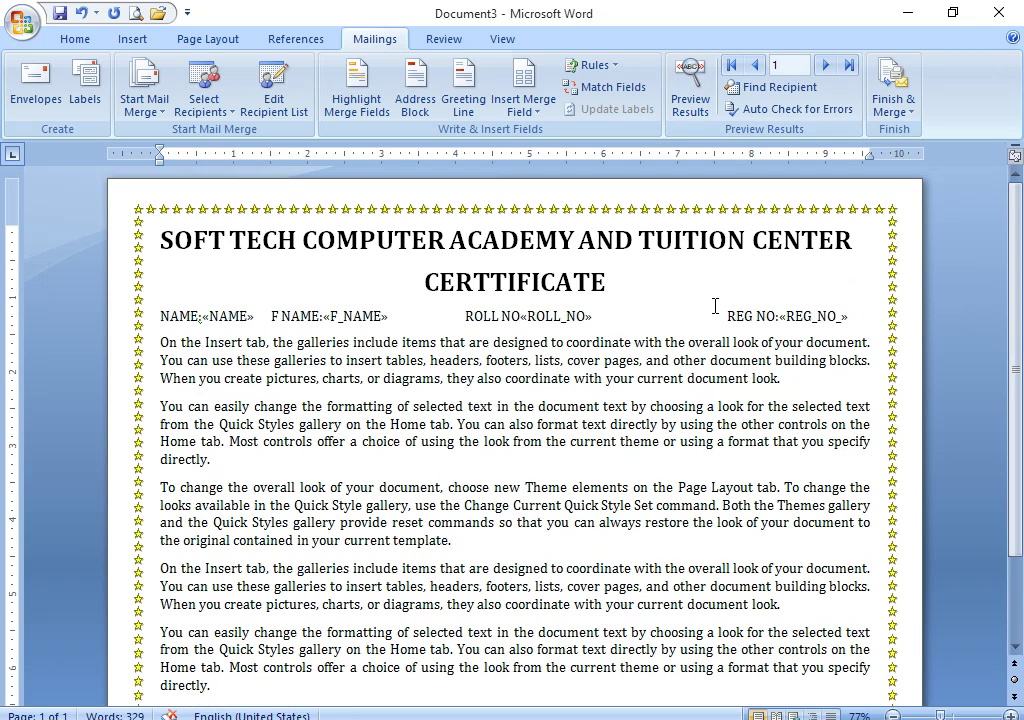
{"action": "left_click", "coordinate": [910, 118]}
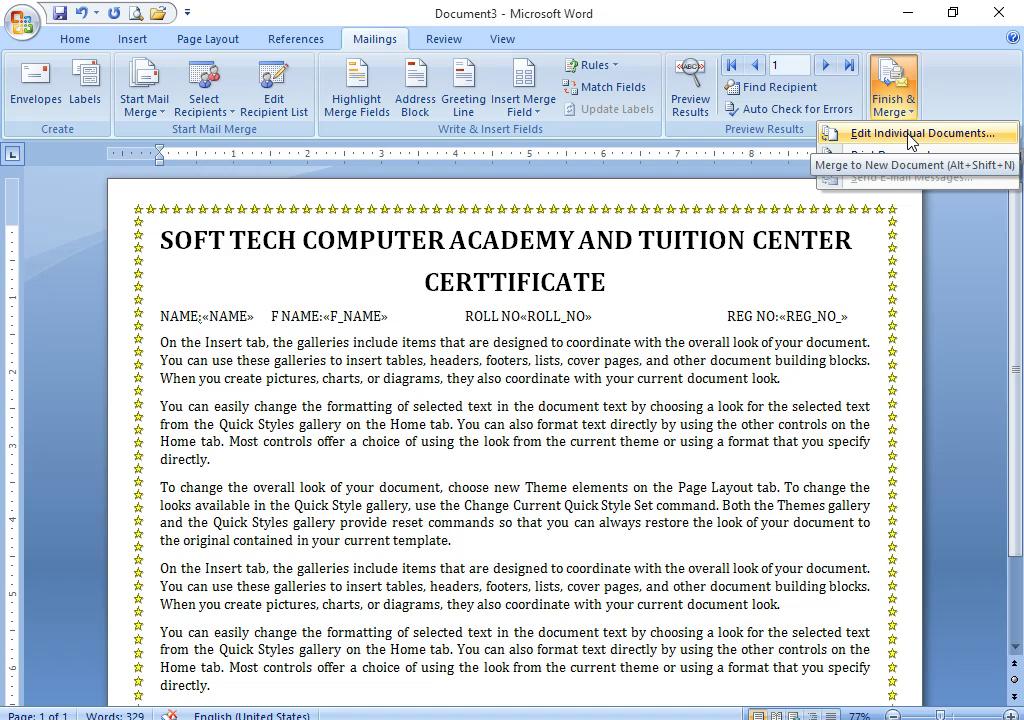
{"action": "left_click", "coordinate": [911, 137]}
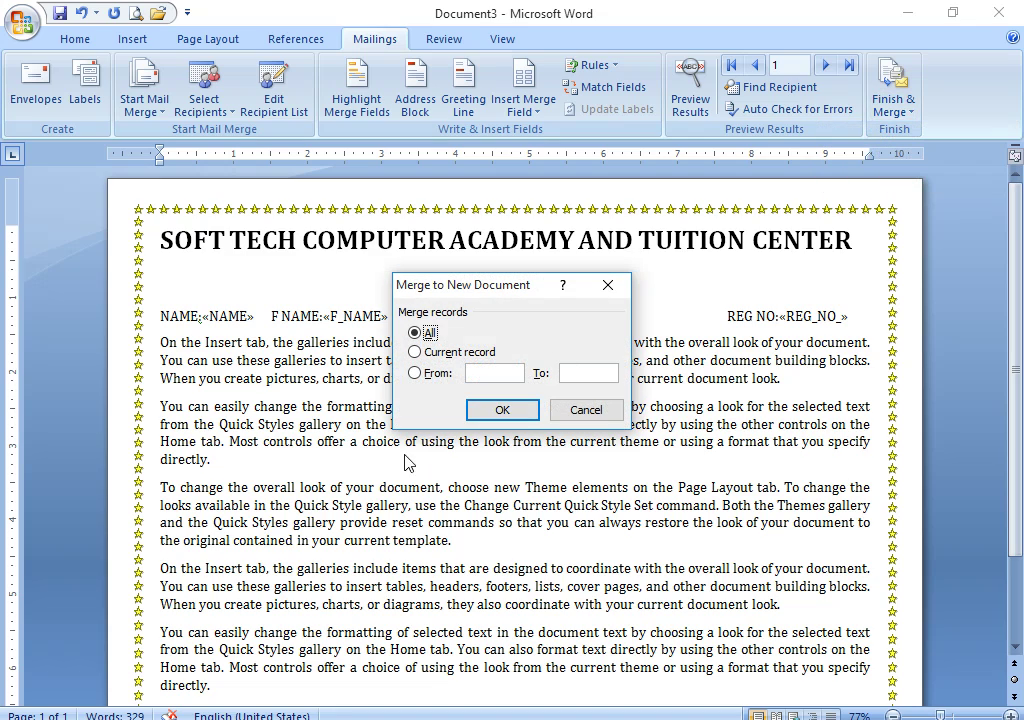
Merge all records into Letters1 and scroll through the filled certificates.
{"action": "left_click", "coordinate": [503, 410]}
{"action": "mouse_move", "coordinate": [1018, 287]}
{"action": "left_mouse_down"}
{"action": "mouse_move", "coordinate": [1018, 343]}
{"action": "mouse_move", "coordinate": [1021, 258]}
{"action": "mouse_move", "coordinate": [1017, 455]}
{"action": "left_mouse_up"}
{"action": "left_click_drag", "start_coordinate": [997, 480], "coordinate": [1018, 503]}
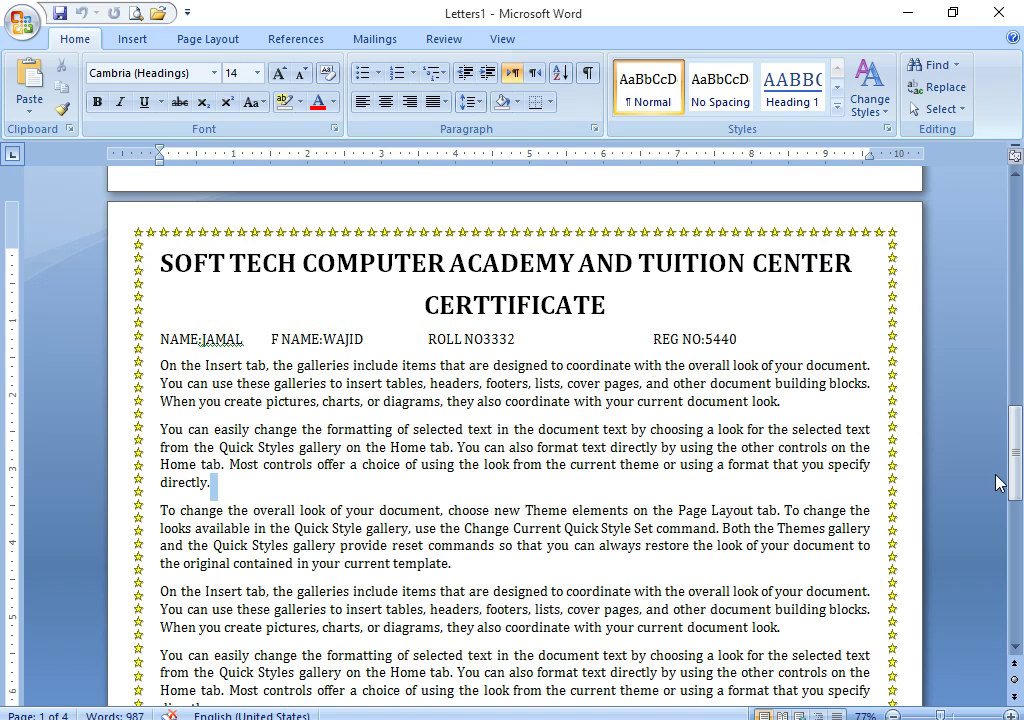
{"action": "left_click_drag", "start_coordinate": [1020, 455], "coordinate": [1018, 465]}
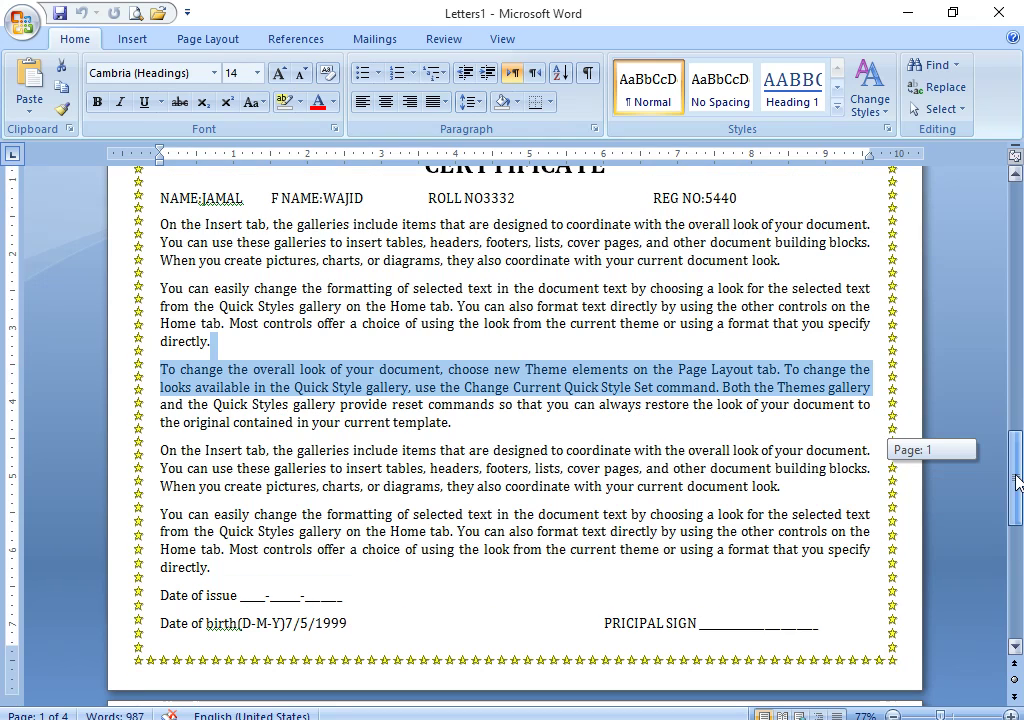
{"action": "left_click", "coordinate": [769, 450]}
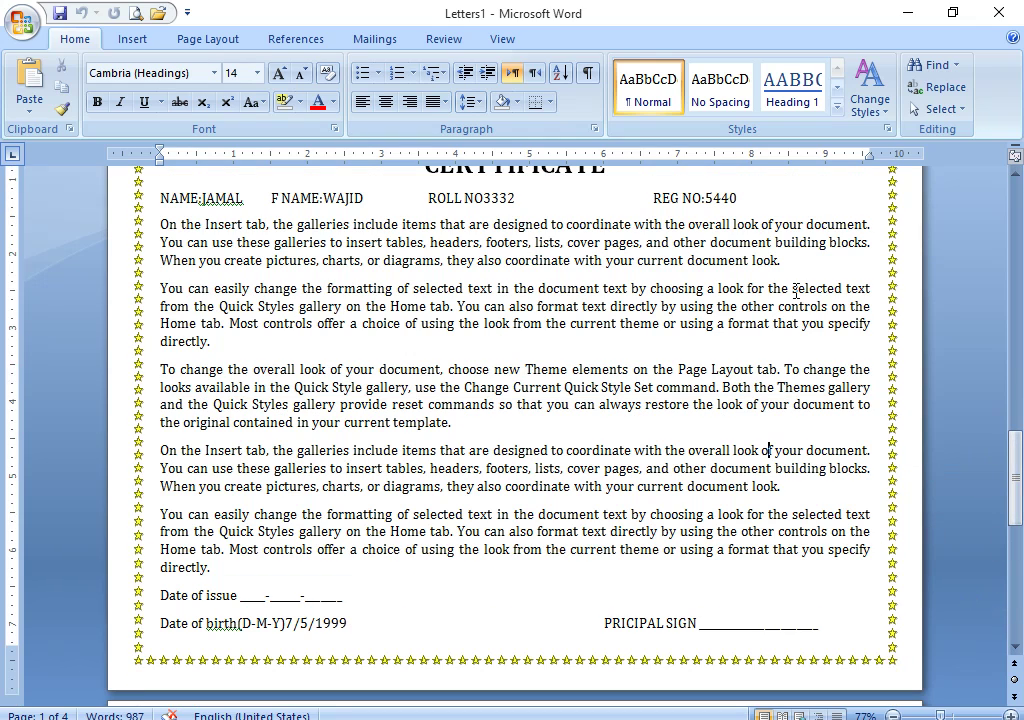
{"action": "left_click", "coordinate": [502, 39]}
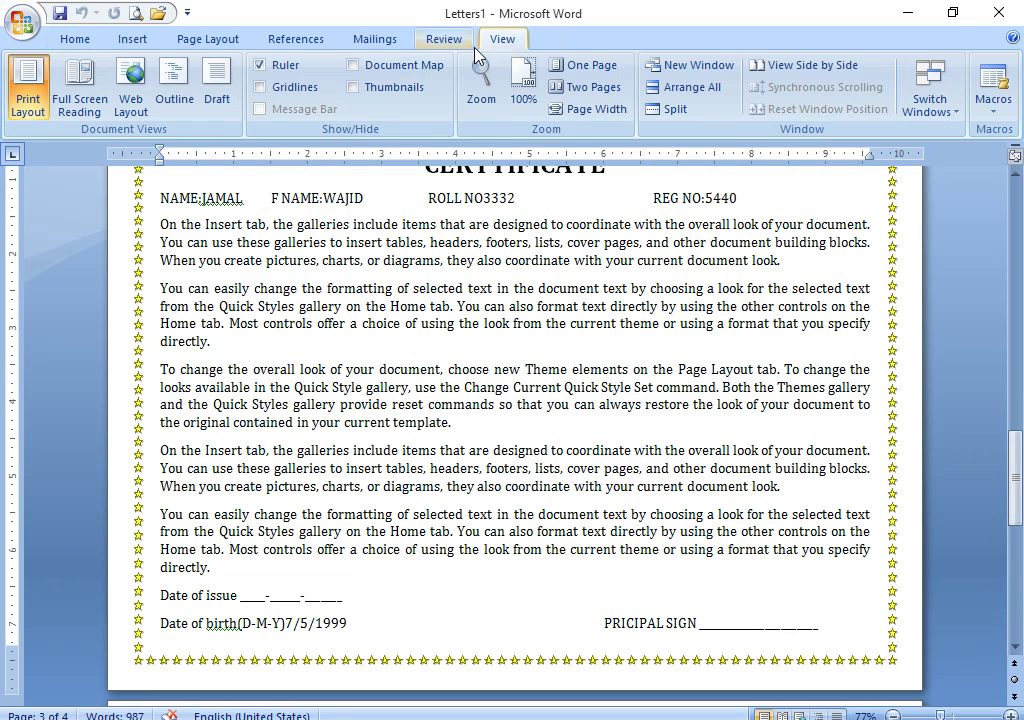
Show Letters1 two pages at a time and scroll to the last pages.
{"action": "left_click", "coordinate": [584, 87]}
{"action": "left_click_drag", "start_coordinate": [1016, 420], "coordinate": [1018, 292]}
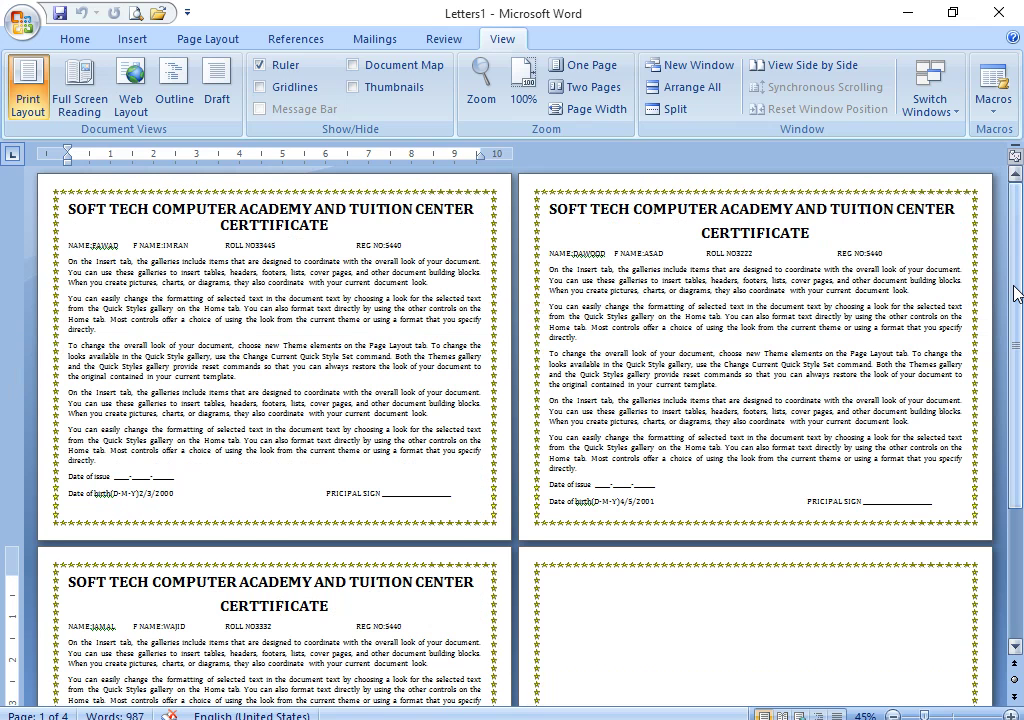
{"action": "left_click_drag", "start_coordinate": [1018, 292], "coordinate": [1020, 443]}
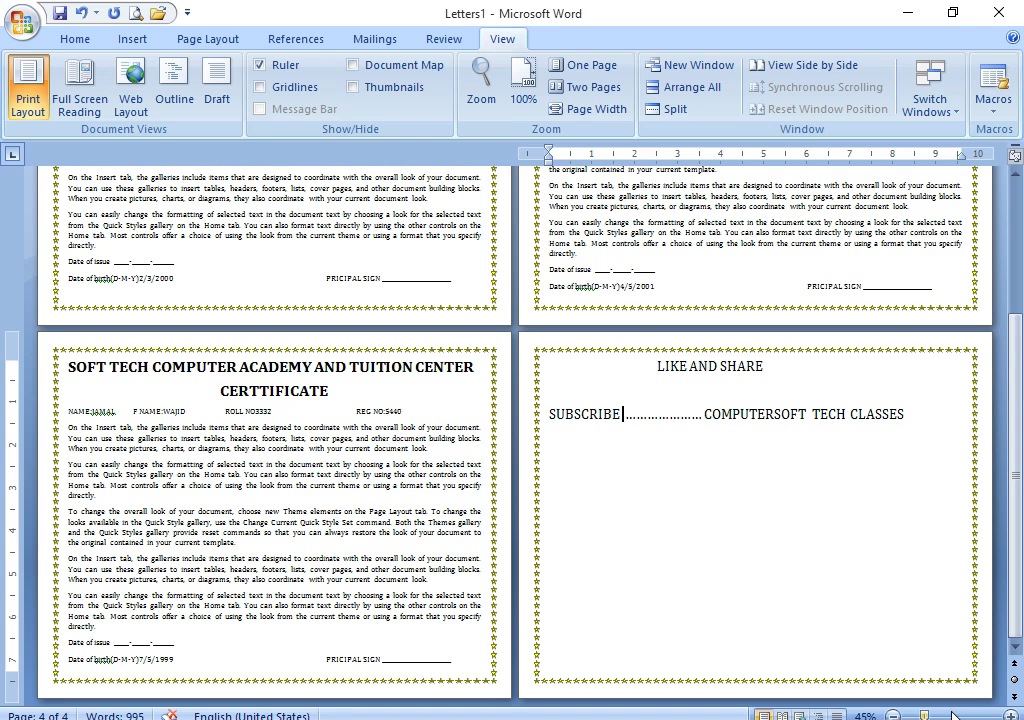
Check the last pages in Print Preview, zooming into page 4.
{"action": "left_click", "coordinate": [135, 13]}
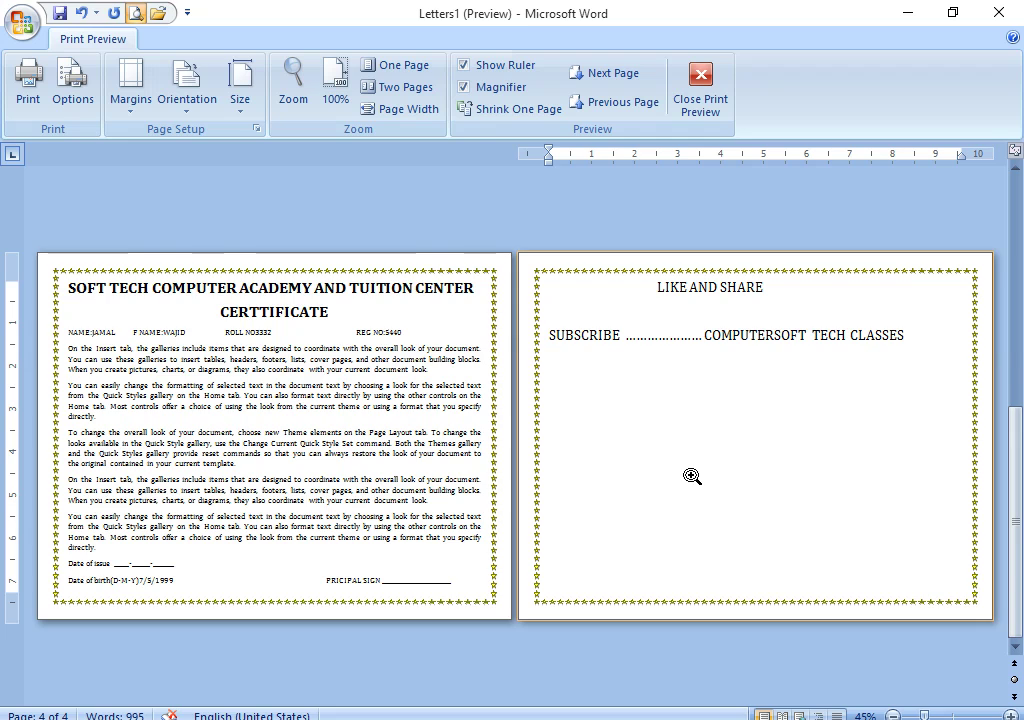
{"action": "left_click", "coordinate": [695, 436]}
{"action": "left_click", "coordinate": [678, 395]}
{"action": "left_click", "coordinate": [678, 350]}
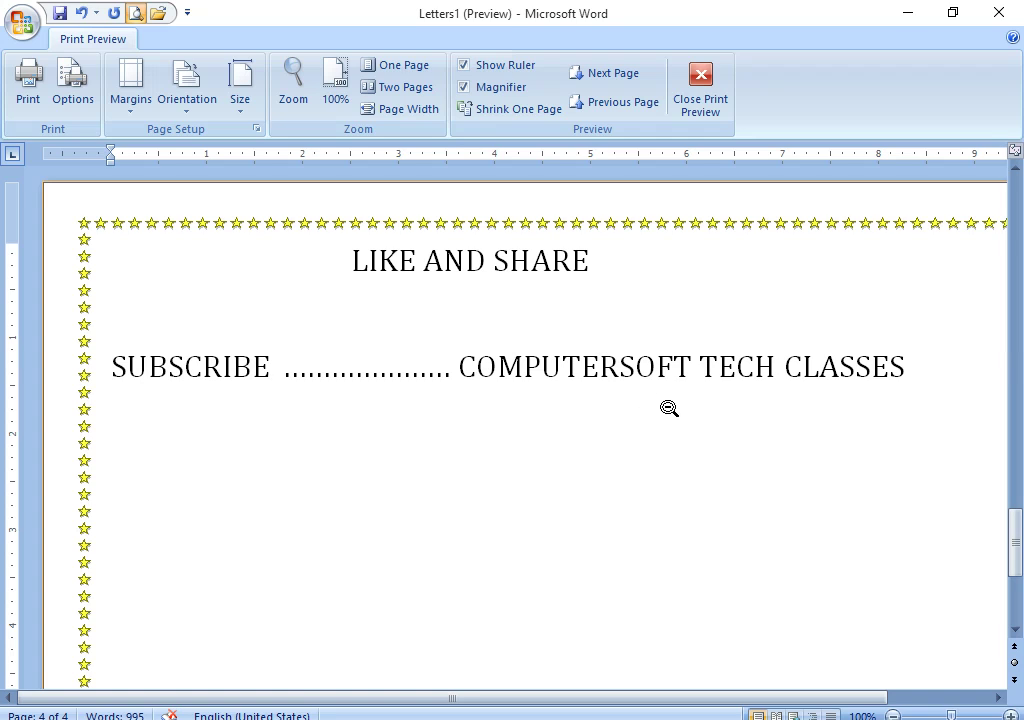
{"action": "key", "text": "Escape"}
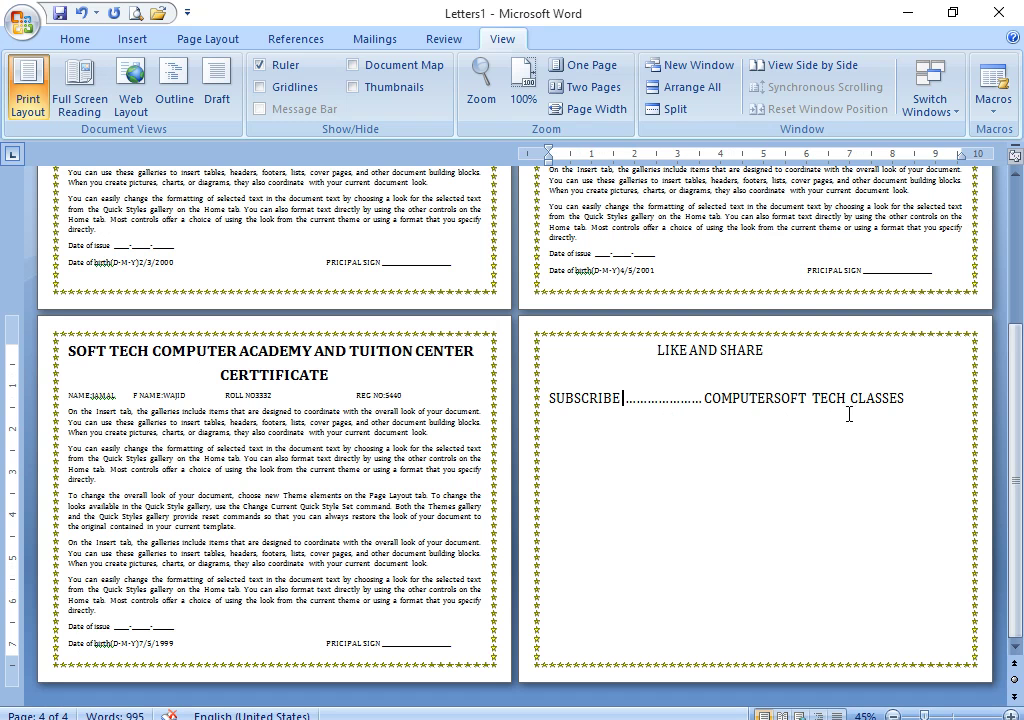
Bold 'COMPUTERSOFT TECH CLASSES' and confirm it in print preview.
{"action": "left_click_drag", "start_coordinate": [903, 400], "coordinate": [704, 400]}
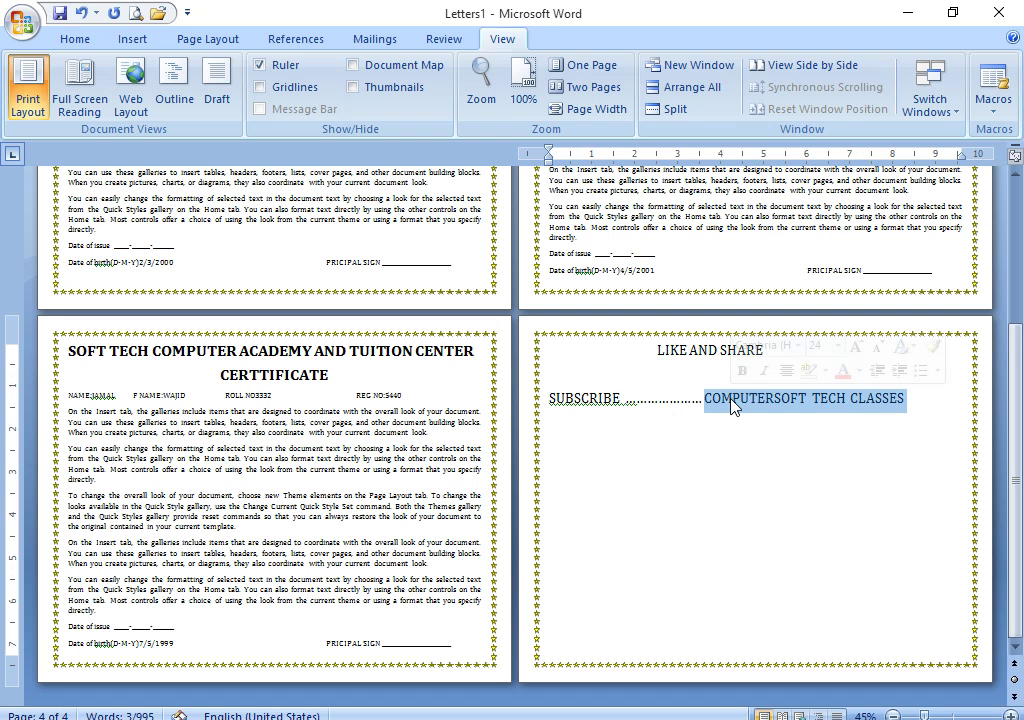
{"action": "key", "text": "ctrl+b"}
{"action": "left_click", "coordinate": [774, 432]}
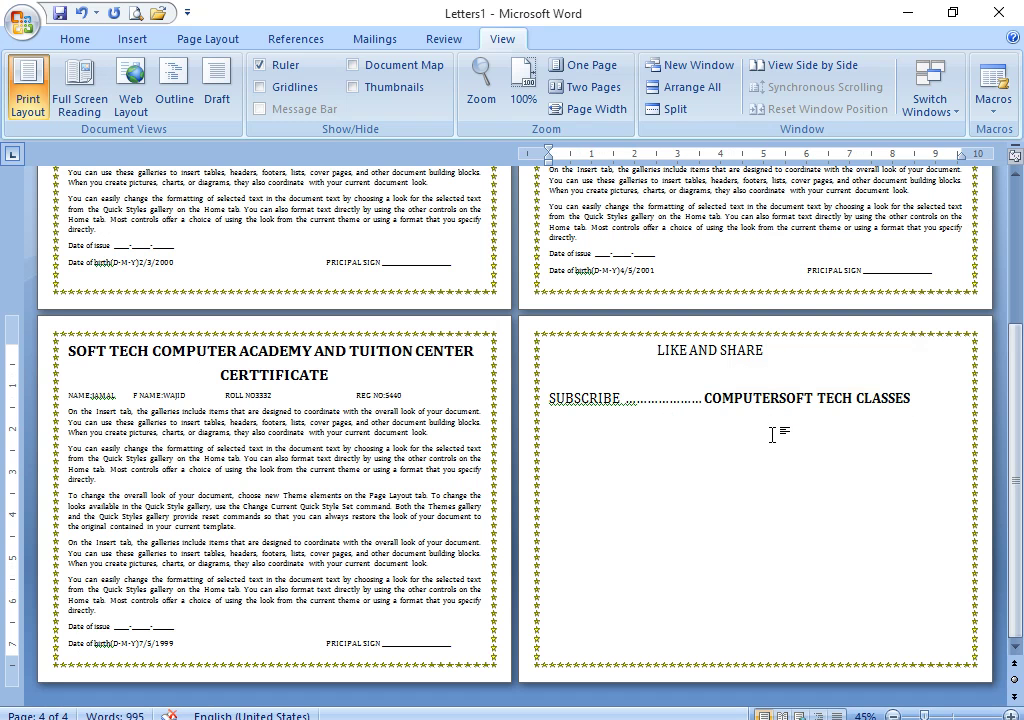
{"action": "key", "text": "ctrl+F2"}
{"action": "left_click", "coordinate": [745, 412]}
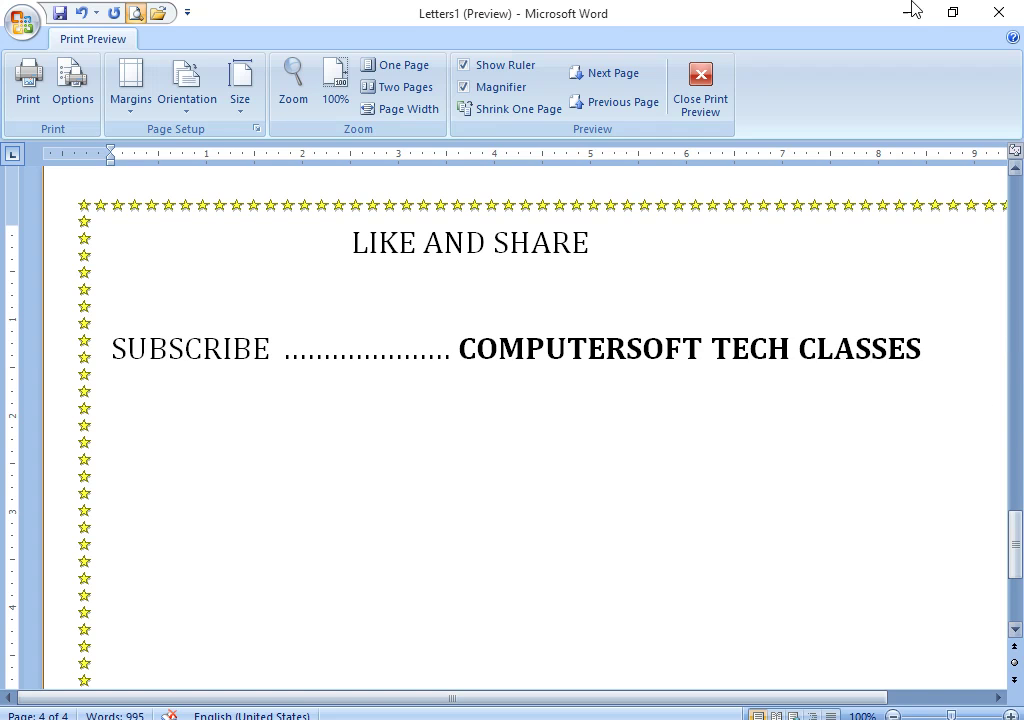
{"action": "key", "text": "ctrl+F2"}
{"action": "left_click", "coordinate": [769, 398]}
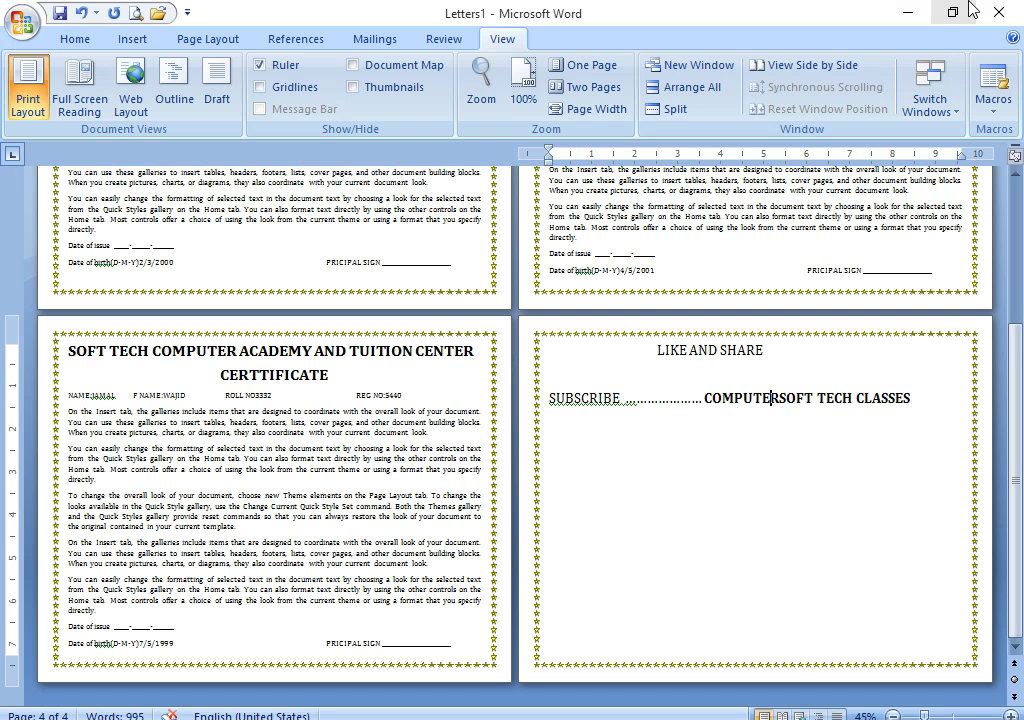